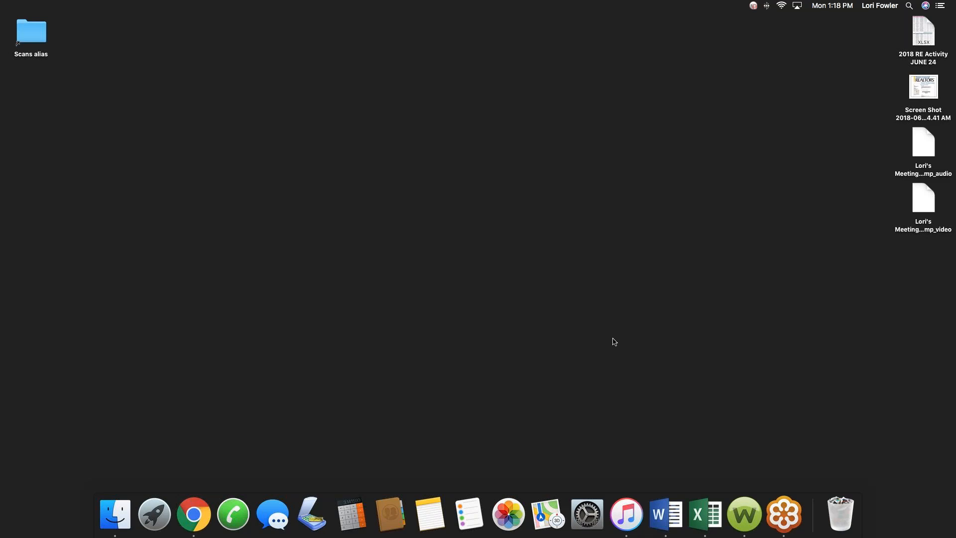
Launch Google Chrome from the Dock.
click(207, 507)
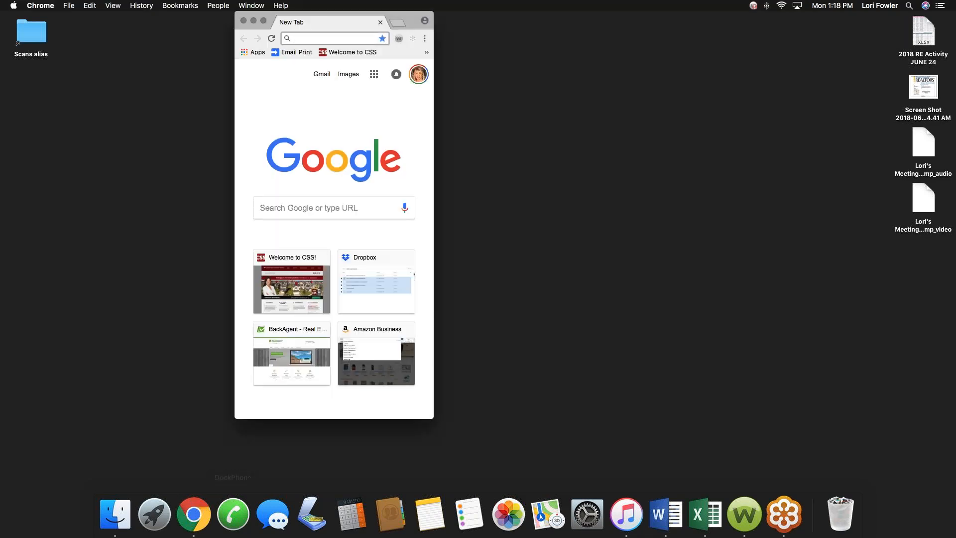
click(263, 21)
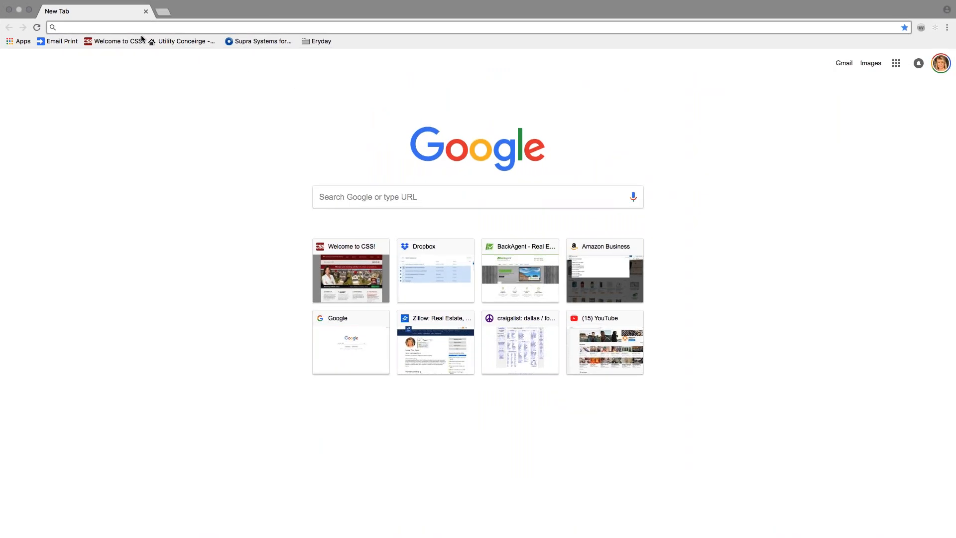
text(www.ntreis.net)
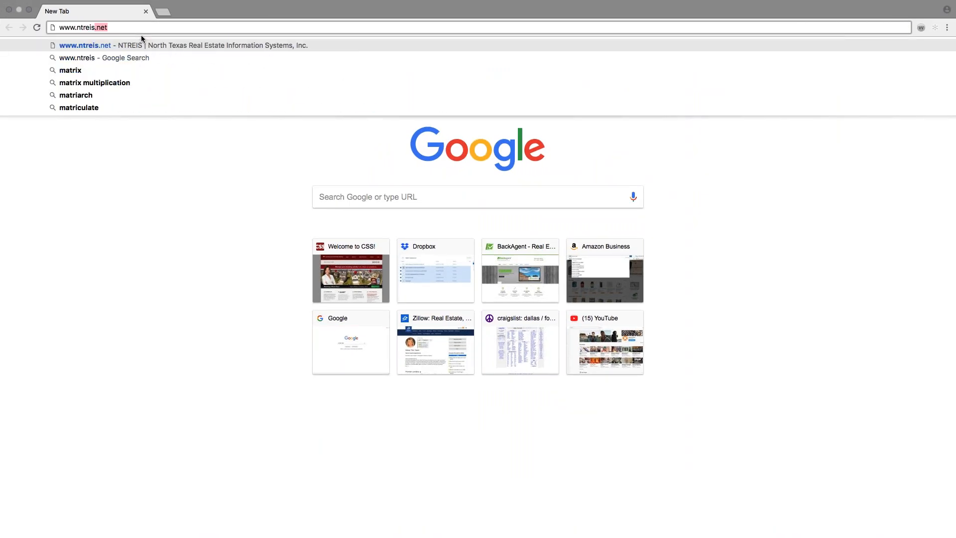
key(Return)
Go through Systems Login into Matrix and open InstaNet Transaction Desk.
click(634, 138)
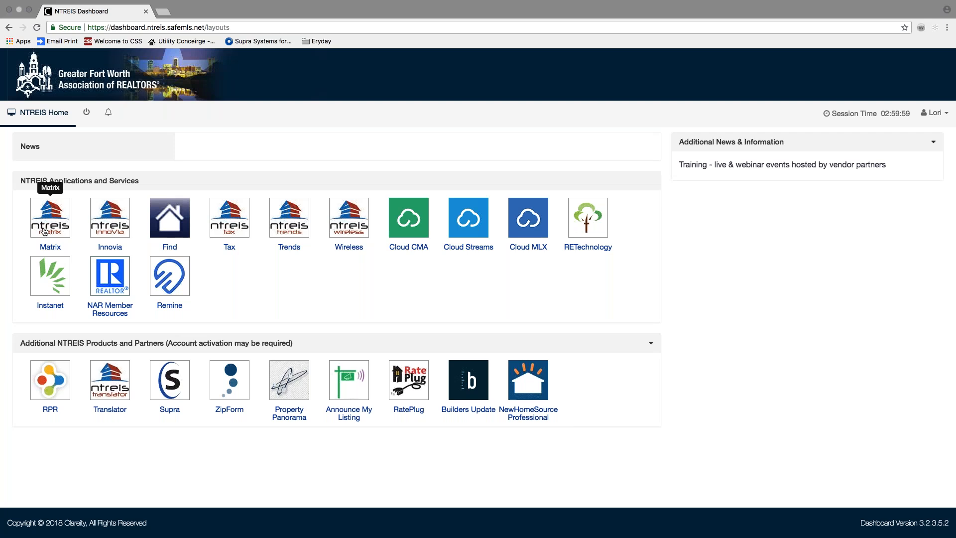
click(50, 215)
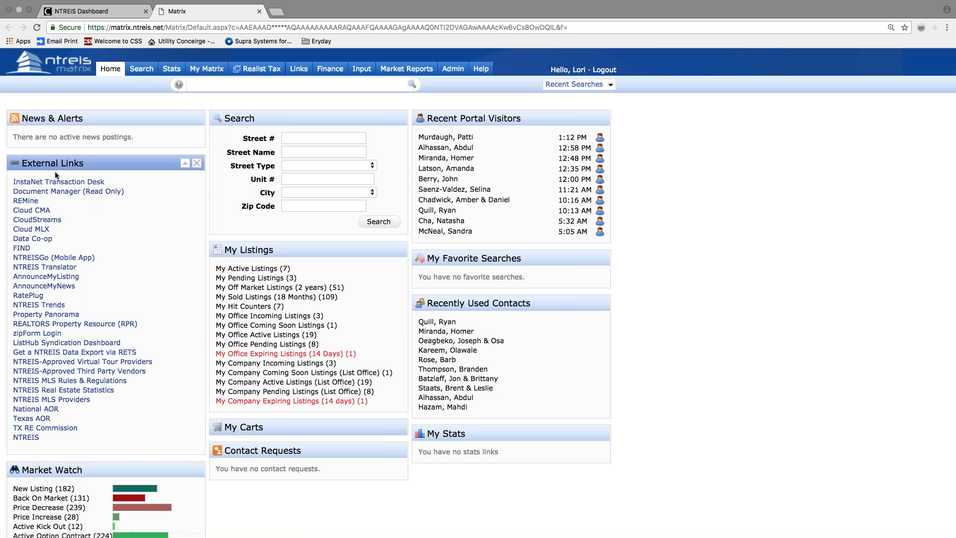
click(47, 182)
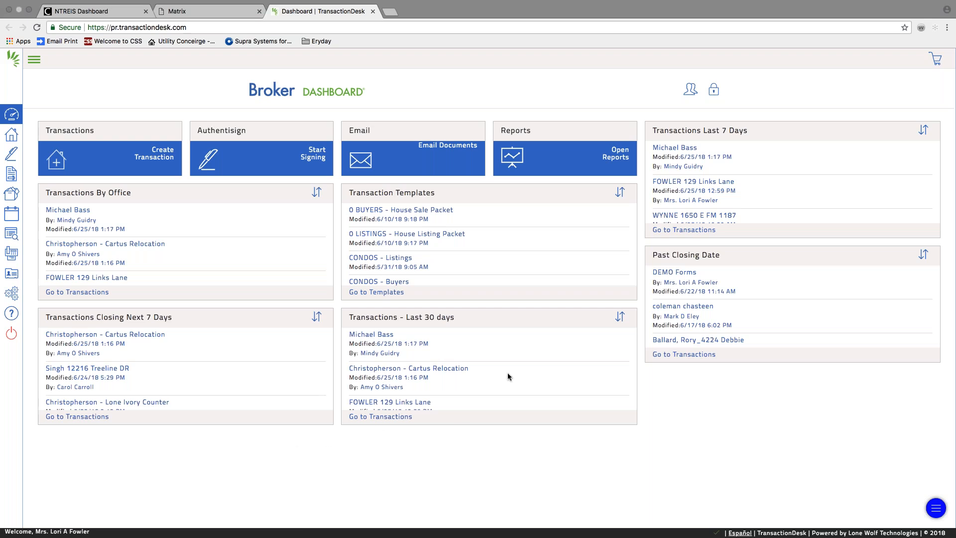
Unlock the TransactionDesk broker dashboard layout for customizing.
click(713, 96)
Nudge the Email widget, relock the dashboard, and start a new transaction.
mouse_move(396, 187)
mouse_down()
mouse_move(251, 183)
mouse_move(399, 182)
mouse_up()
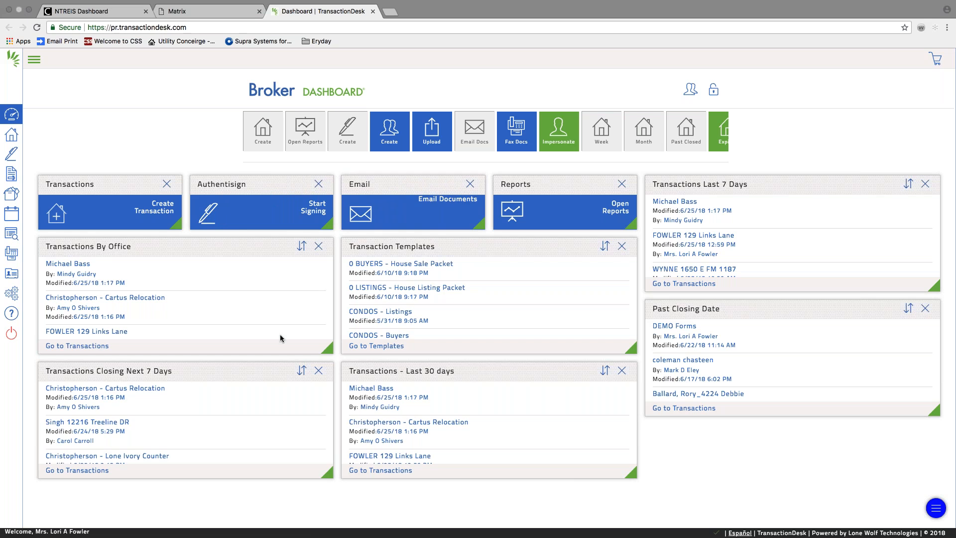
click(712, 91)
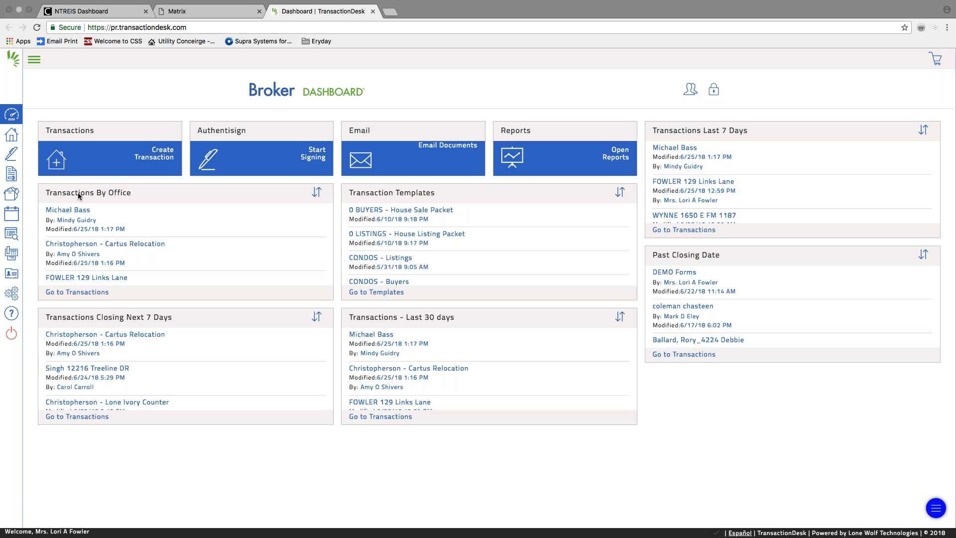
click(56, 161)
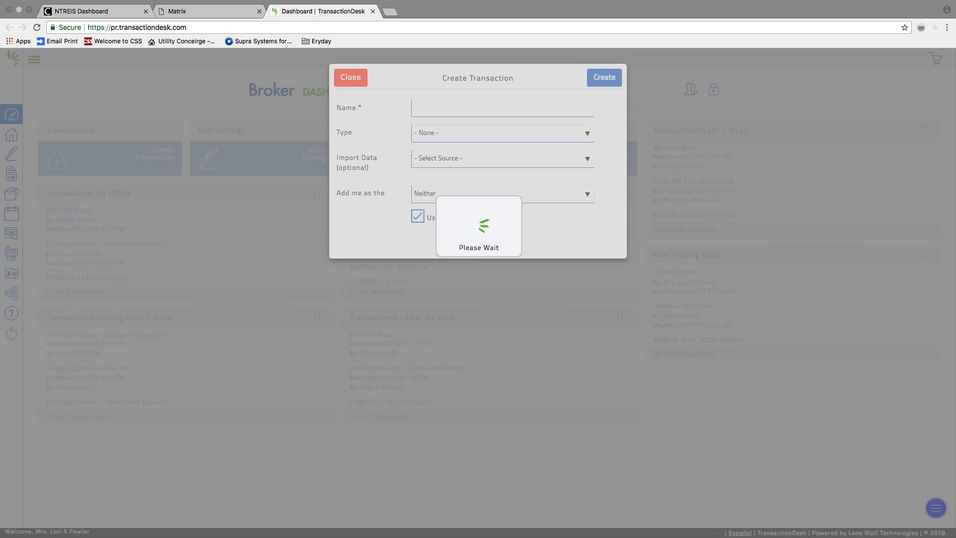
Enter the seller's surname and property address as the name and choose the 0 LISTINGS - House Listing Packet template.
click(414, 108)
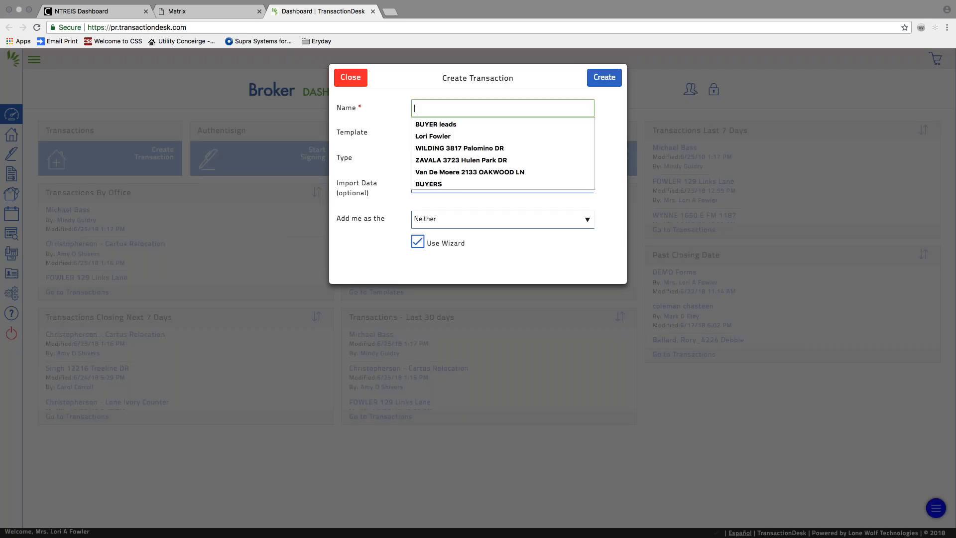
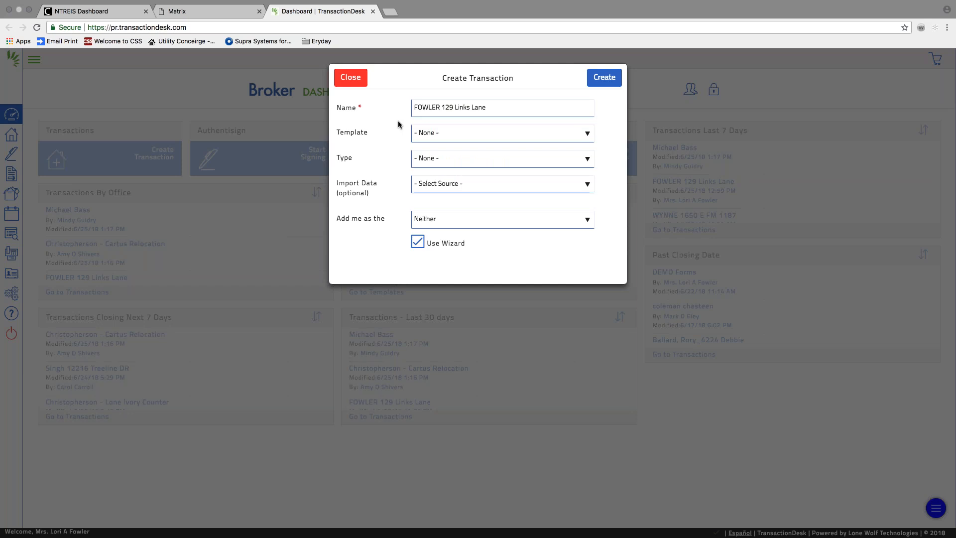
click(440, 131)
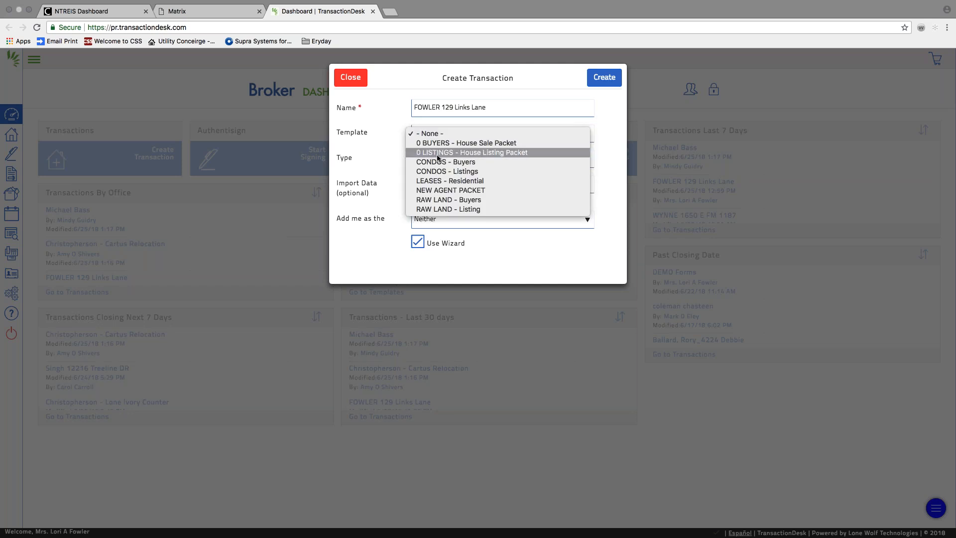
click(438, 152)
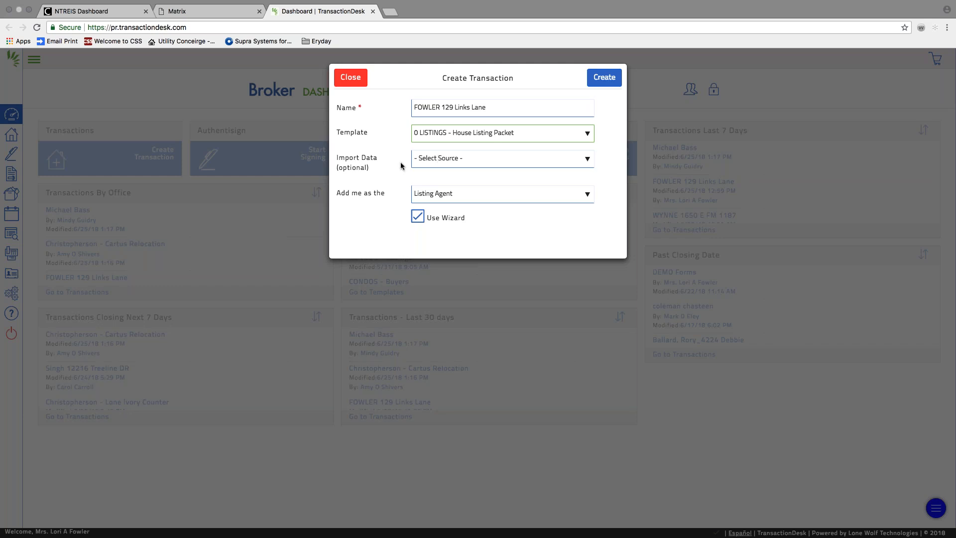
click(474, 162)
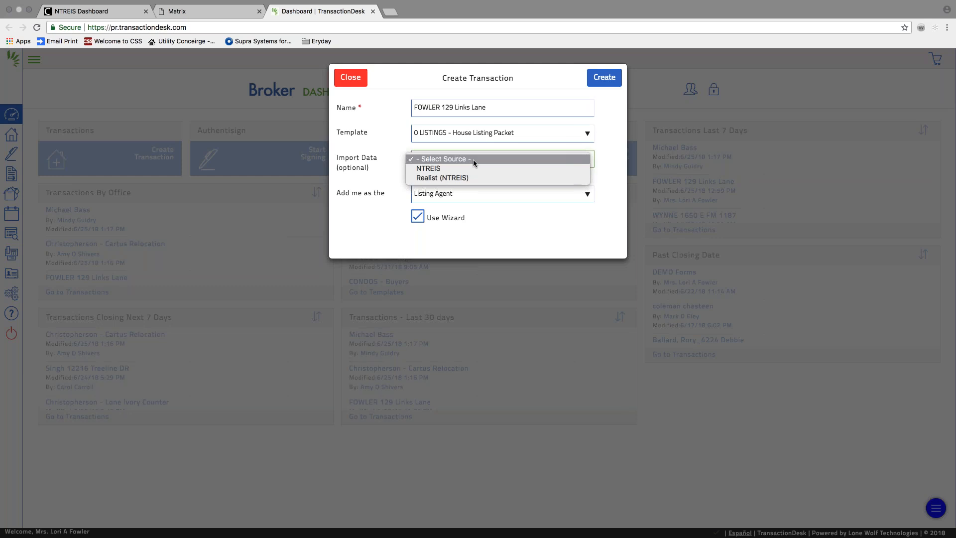
Set Import Data to Realist (NTREIS) with Parker as the county.
click(437, 179)
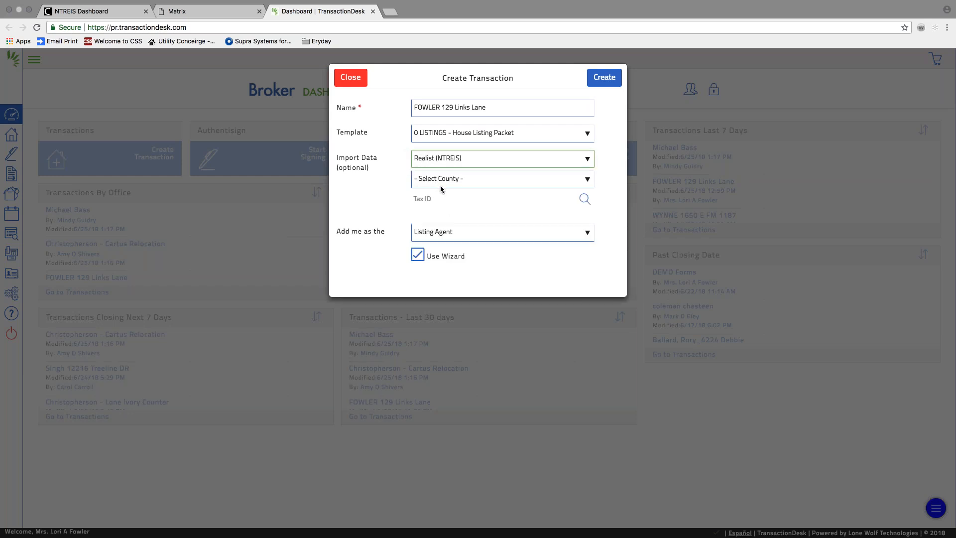
click(443, 181)
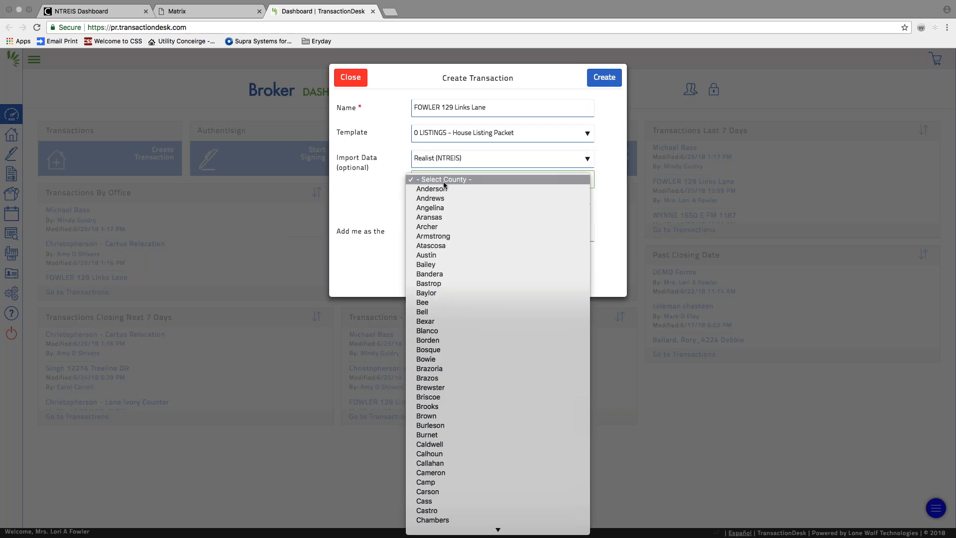
scroll(453, 309, down, 10)
scroll(463, 343, down, 20)
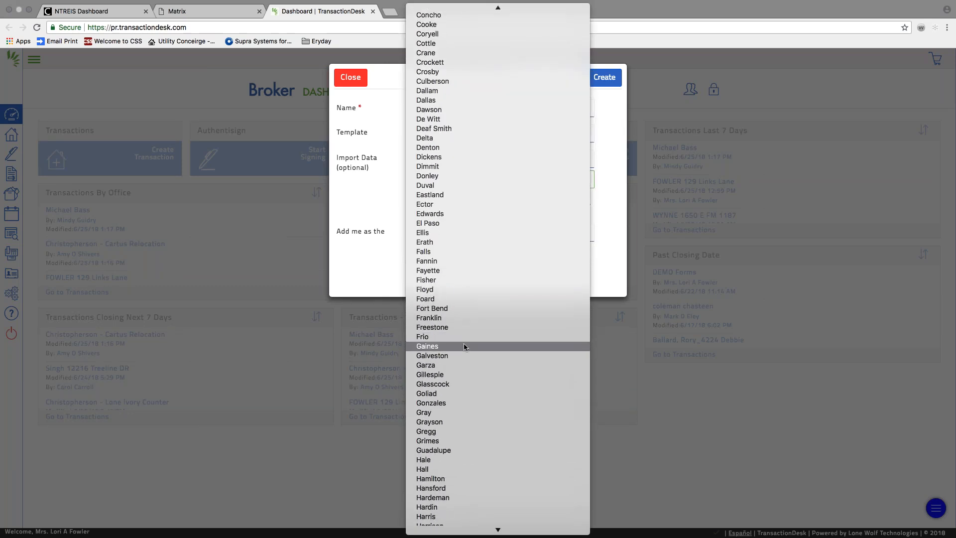
scroll(463, 343, down, 15)
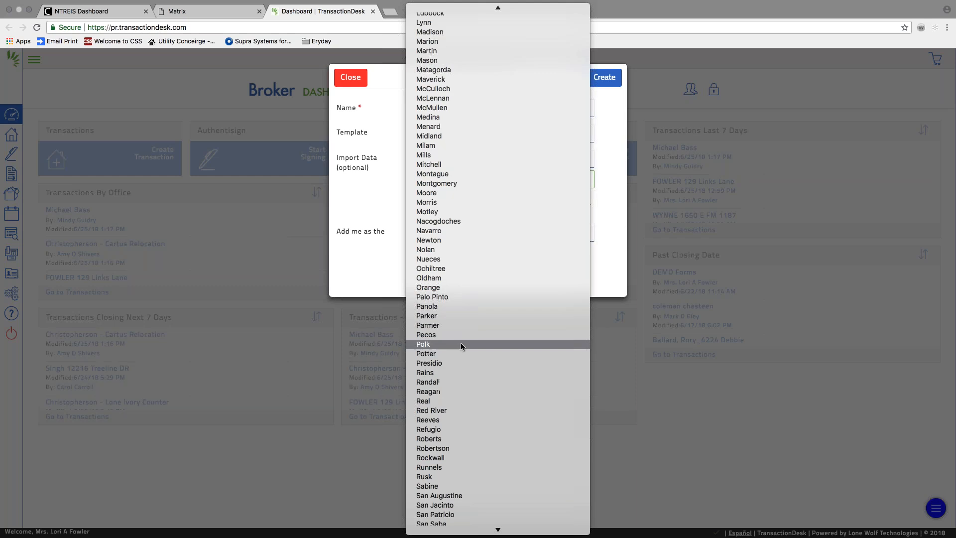
click(454, 219)
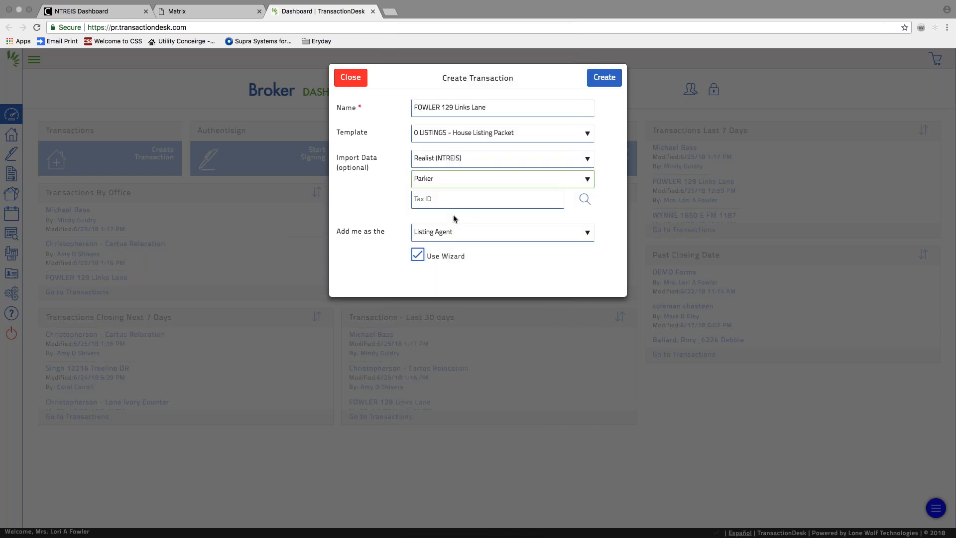
Enter the property's tax ID and create the transaction.
click(446, 201)
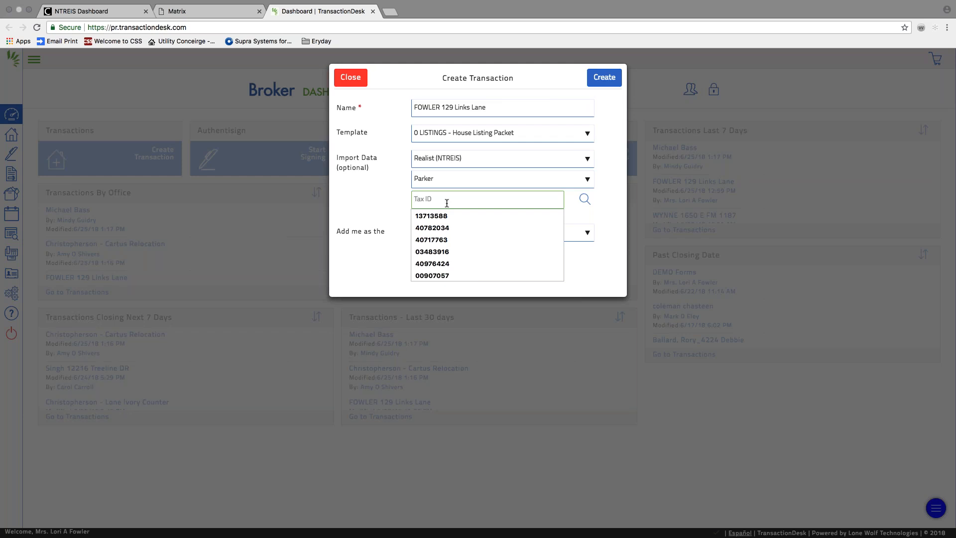
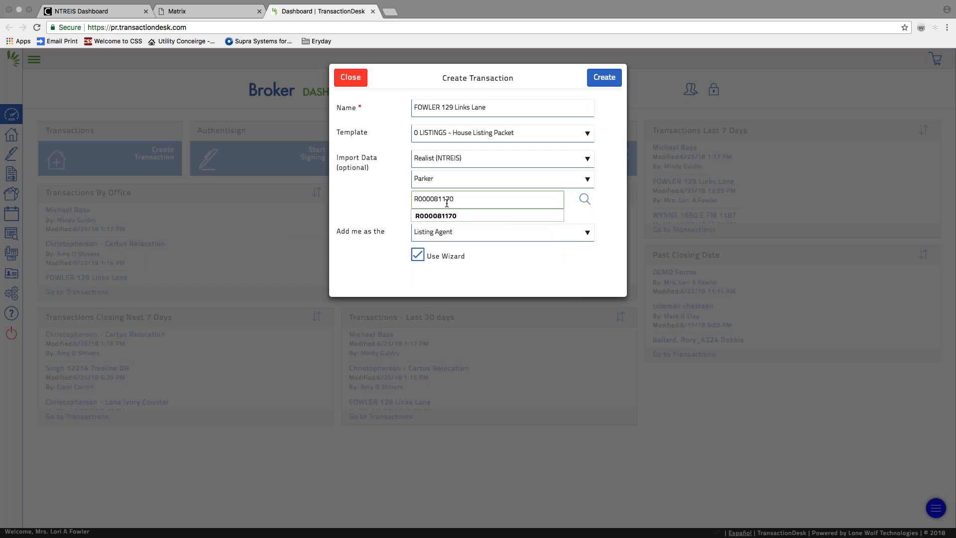
key(Tab)
click(604, 78)
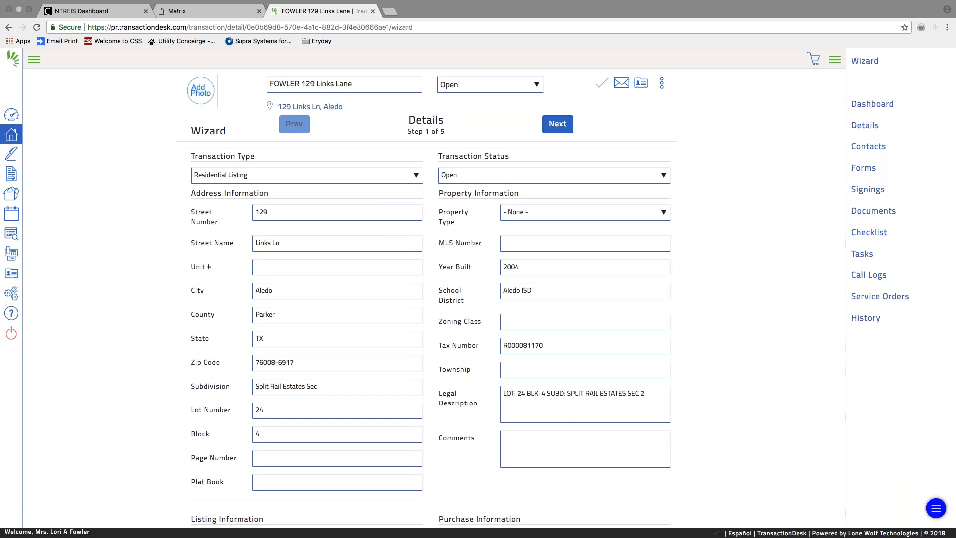
click(540, 213)
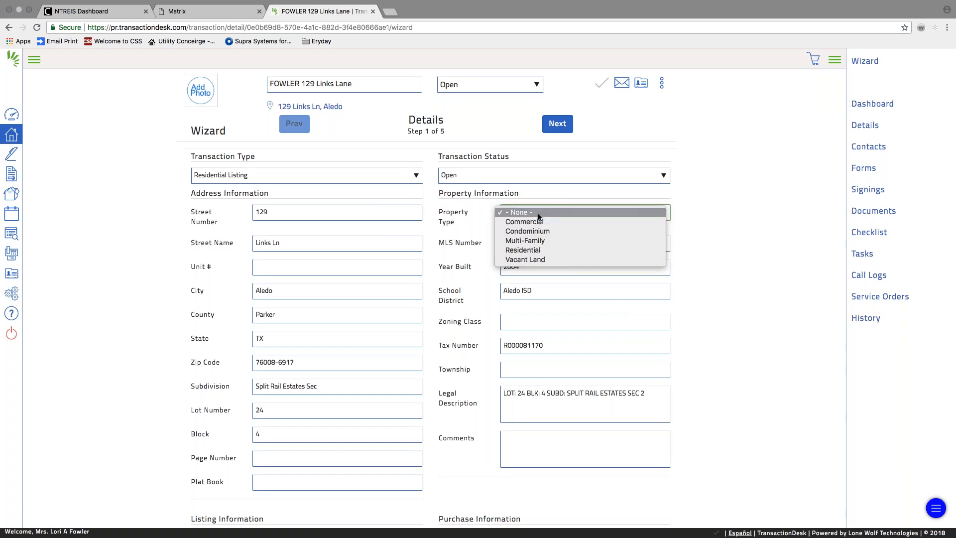
click(537, 250)
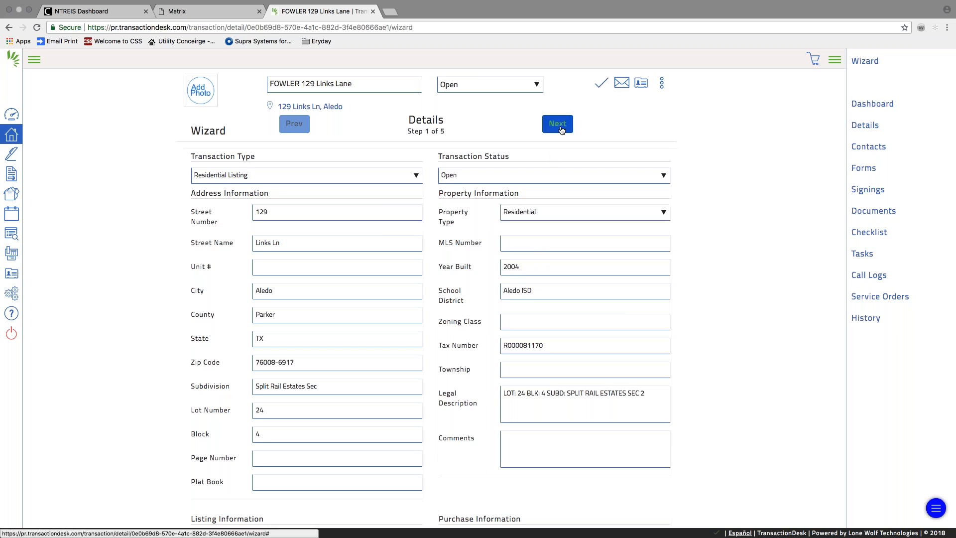
click(557, 126)
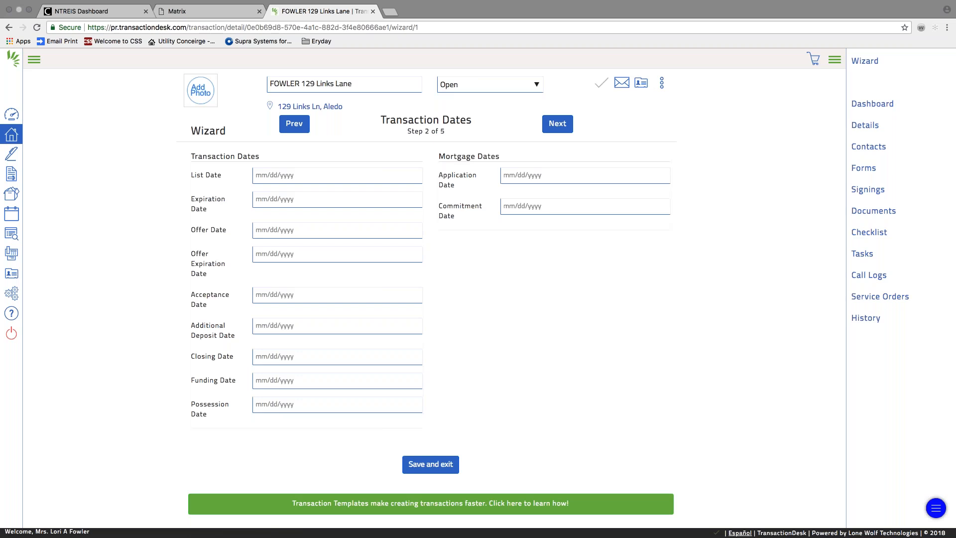
click(271, 175)
click(293, 289)
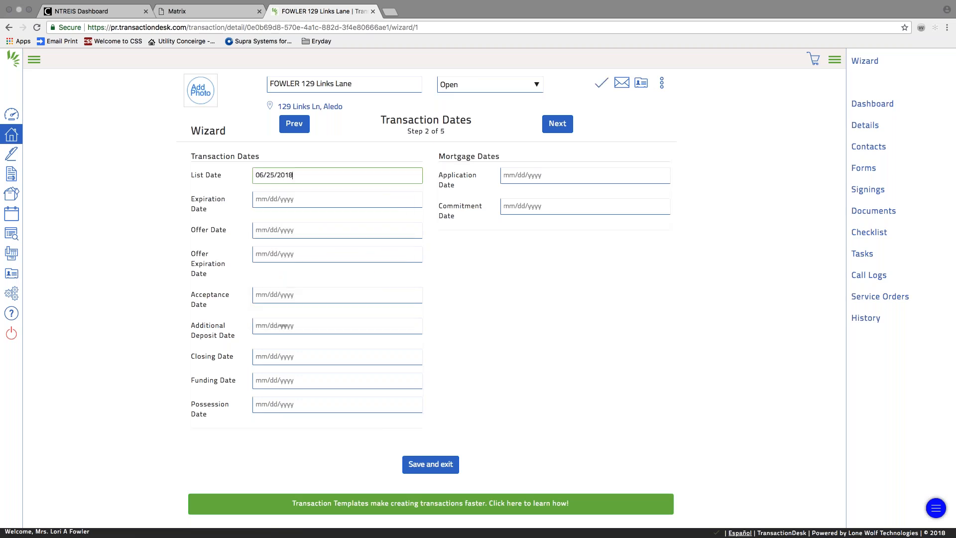
click(298, 199)
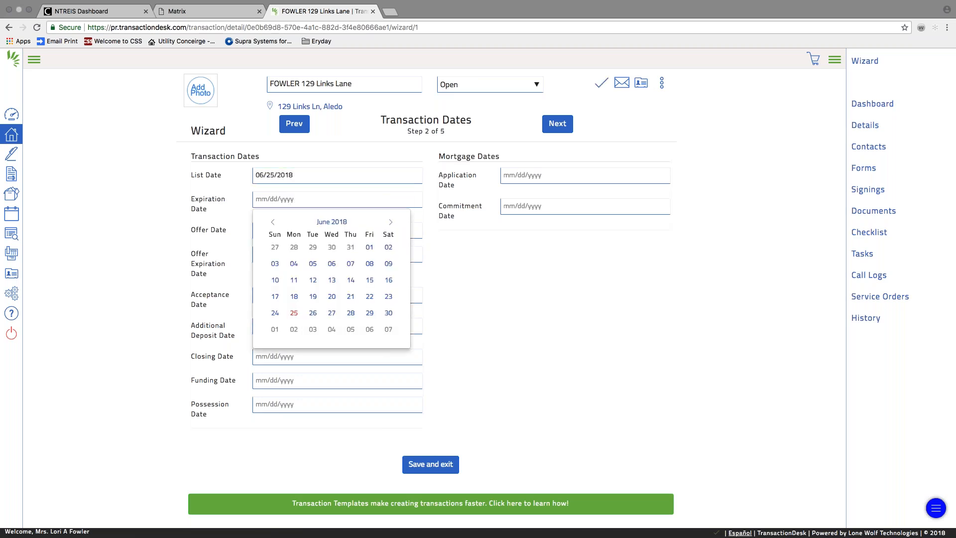
click(391, 222)
click(390, 222)
click(390, 222)
click(391, 222)
click(391, 222)
click(391, 222)
click(391, 222)
click(390, 222)
click(391, 222)
click(391, 222)
click(391, 222)
click(391, 222)
click(313, 313)
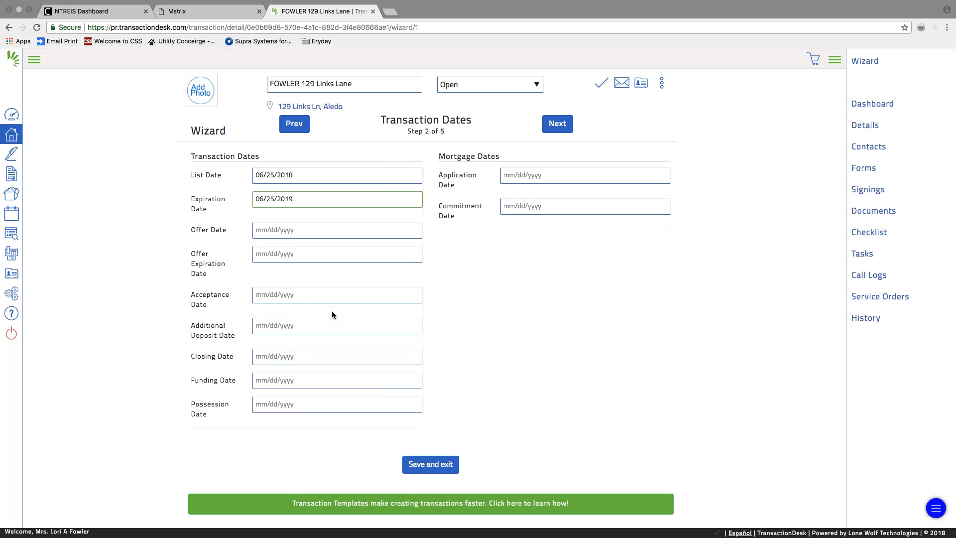
click(558, 125)
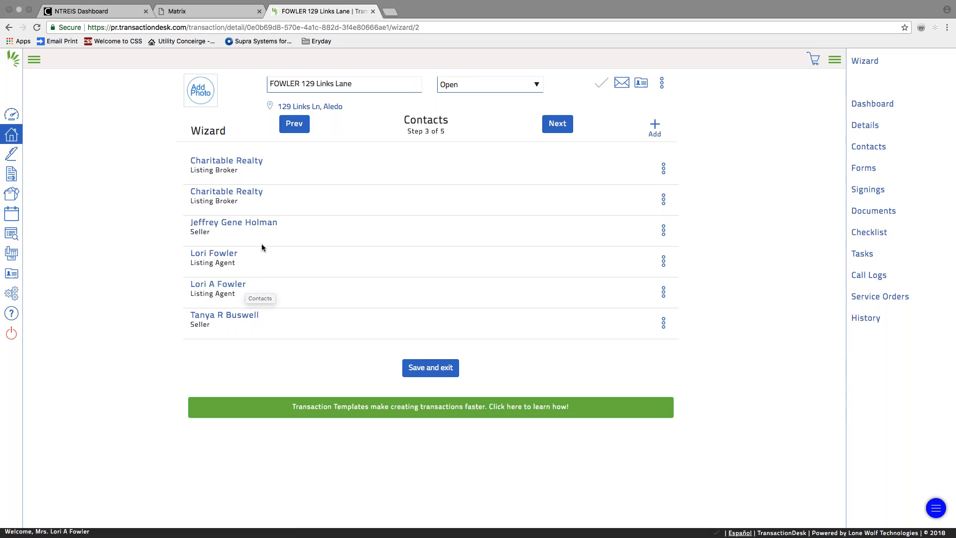
Advance to the Forms step and open the Lead-Based Paint addendum's action menu.
click(557, 124)
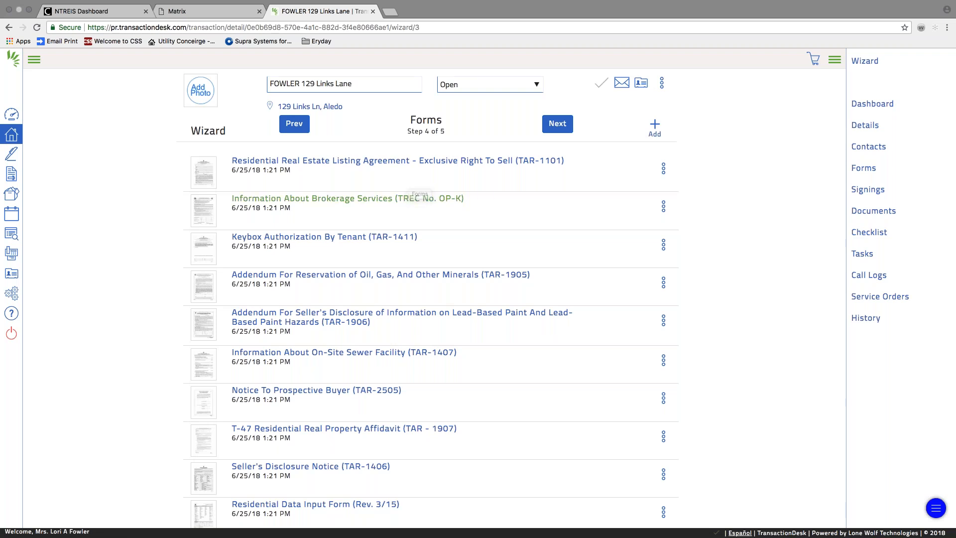
scroll(383, 284, down, 1)
scroll(383, 288, down, 5)
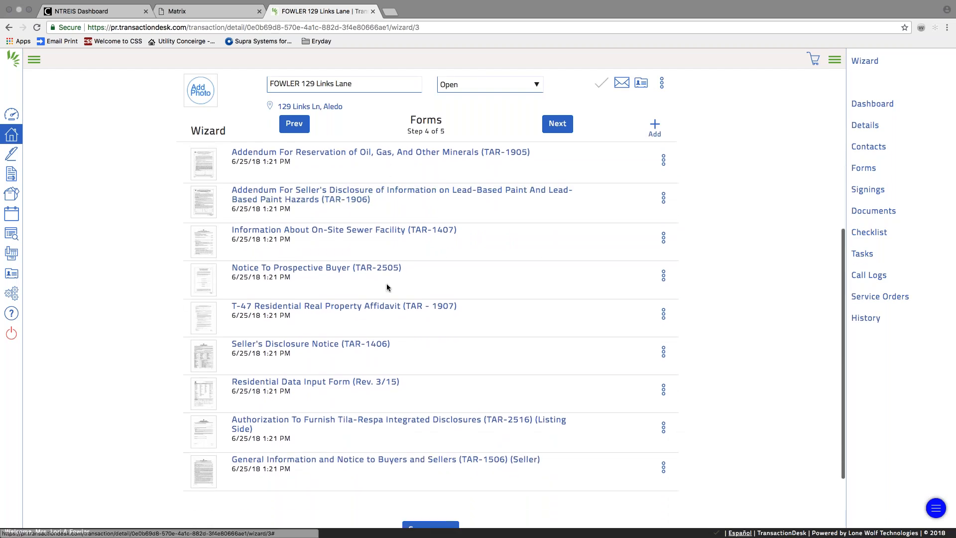
scroll(386, 287, up, 5)
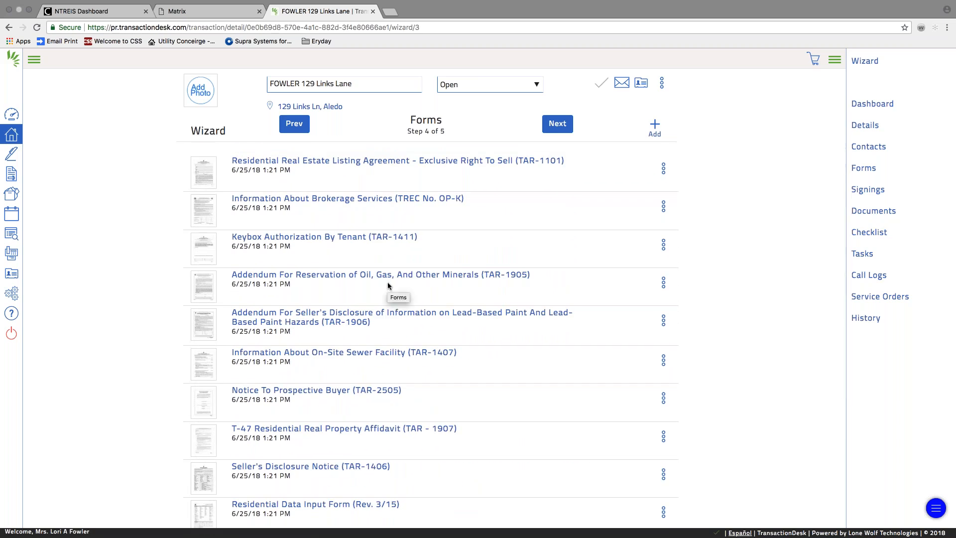
scroll(387, 281, down, 1)
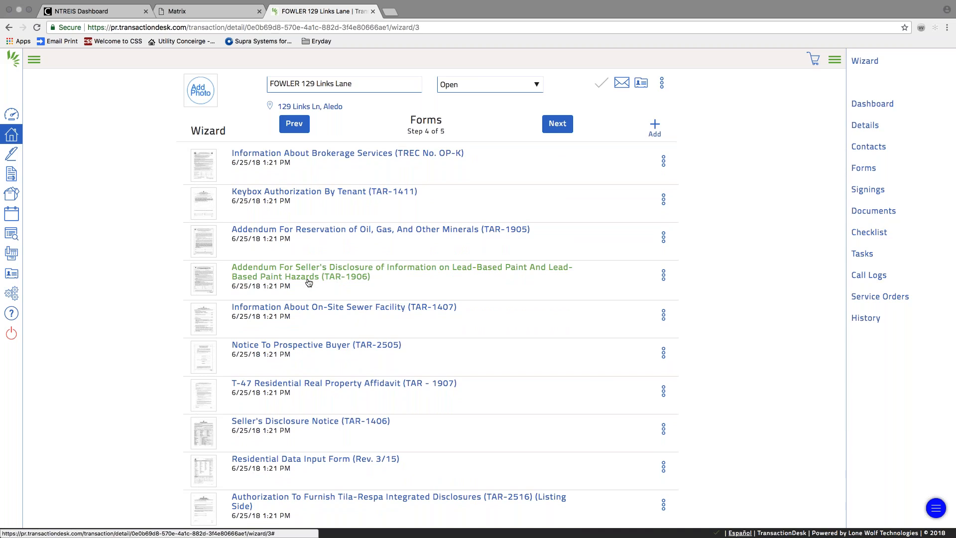
click(663, 276)
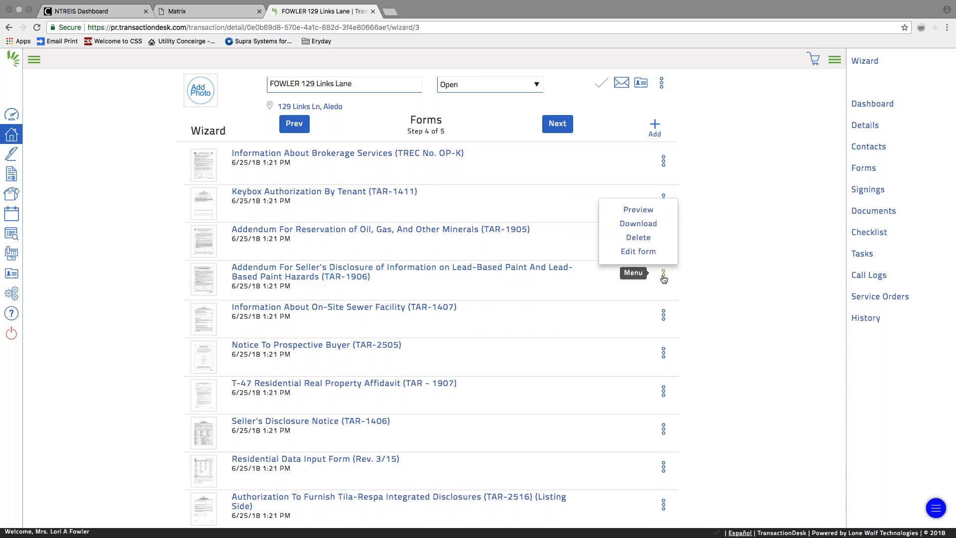
Delete the TAR-1906 Lead-Based Paint and TAR-1905 Oil, Gas, and Other Minerals addenda.
click(640, 239)
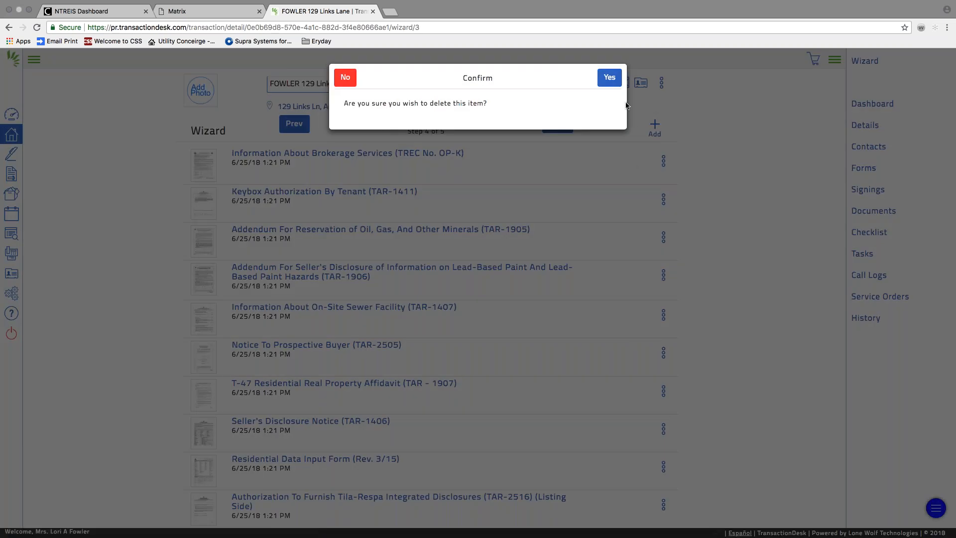
click(609, 77)
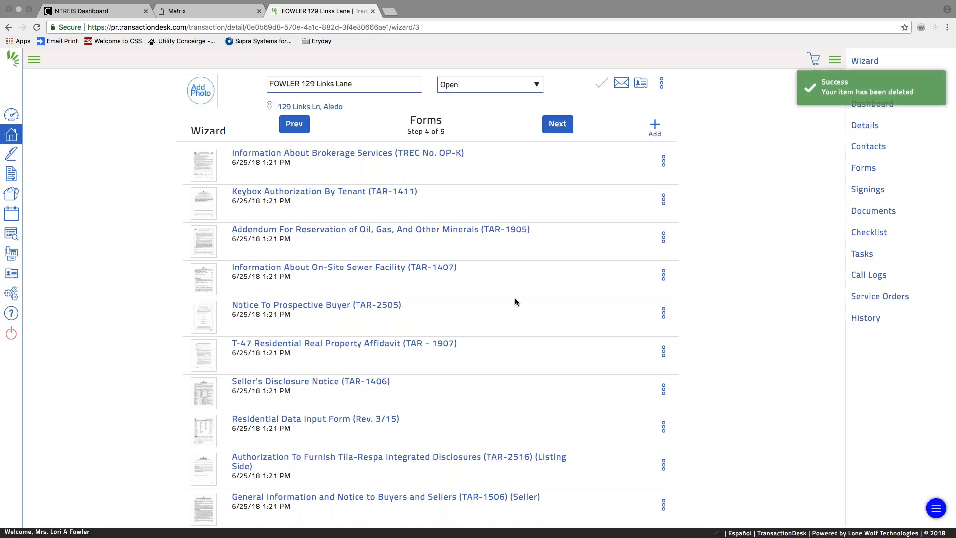
scroll(514, 298, down, 5)
scroll(510, 299, up, 4)
scroll(510, 301, up, 3)
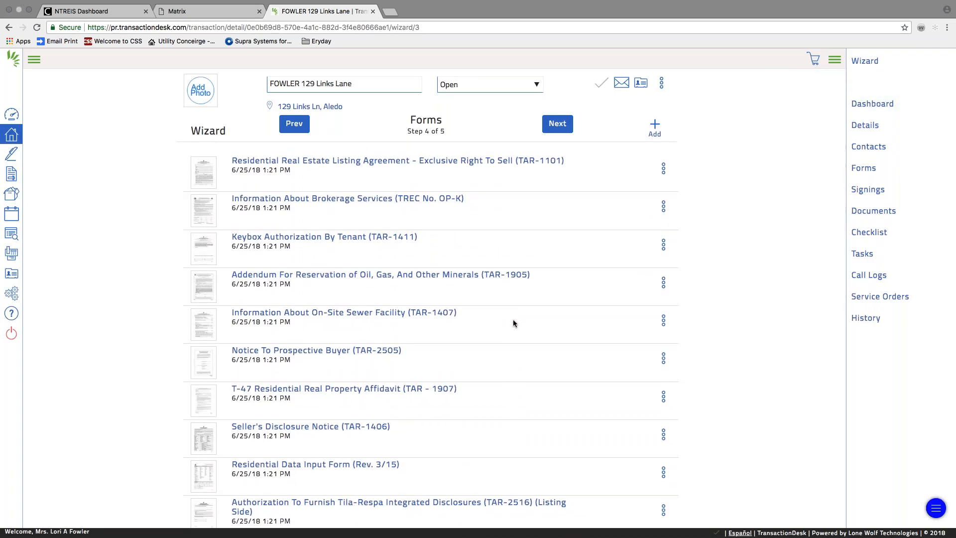
scroll(513, 318, down, 1)
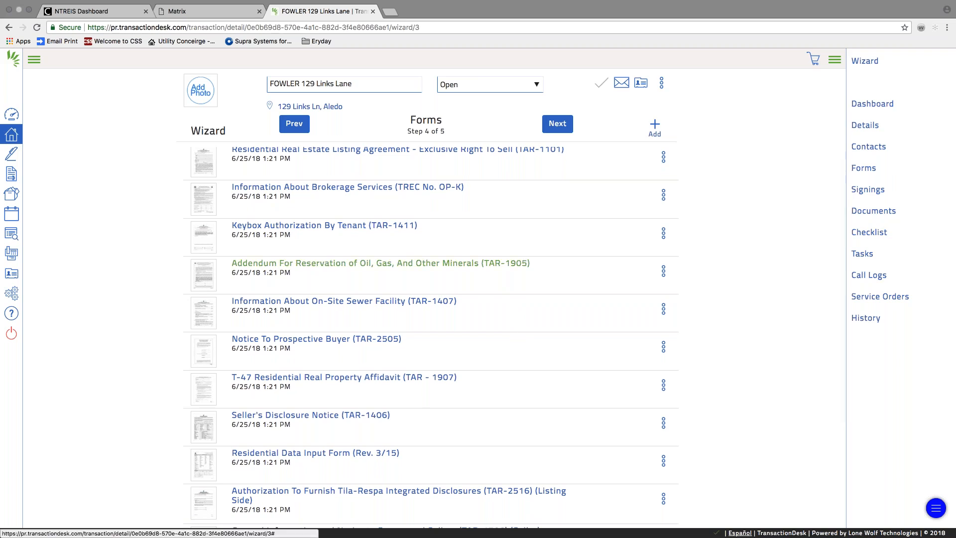
click(663, 271)
click(647, 249)
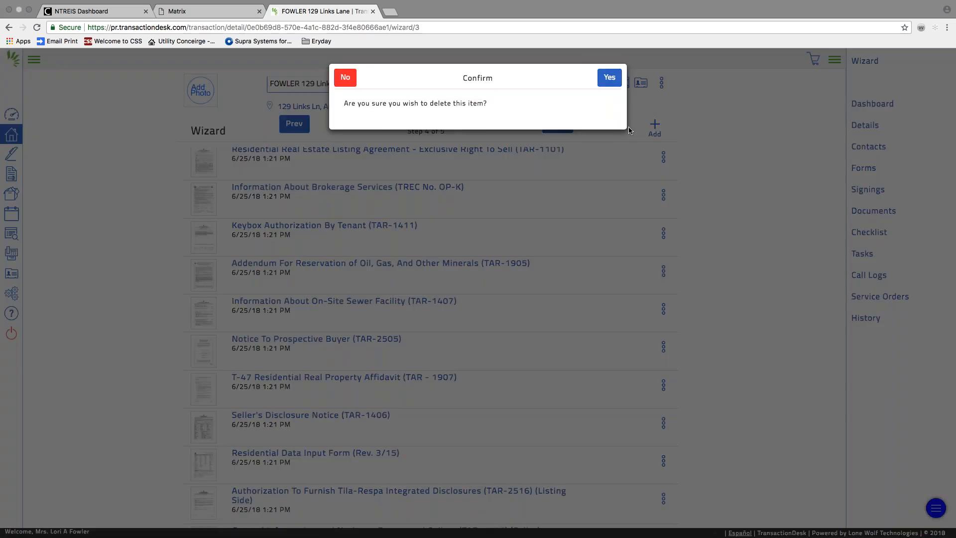
click(609, 77)
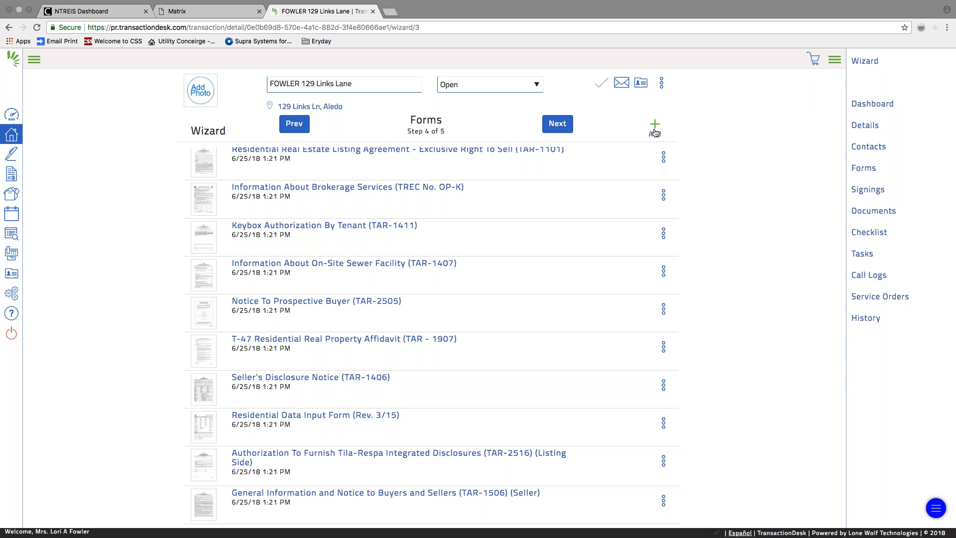
click(654, 127)
Search the form library for 'flood' to list the TAR-1414 Special Flood Hazard Areas forms.
click(725, 108)
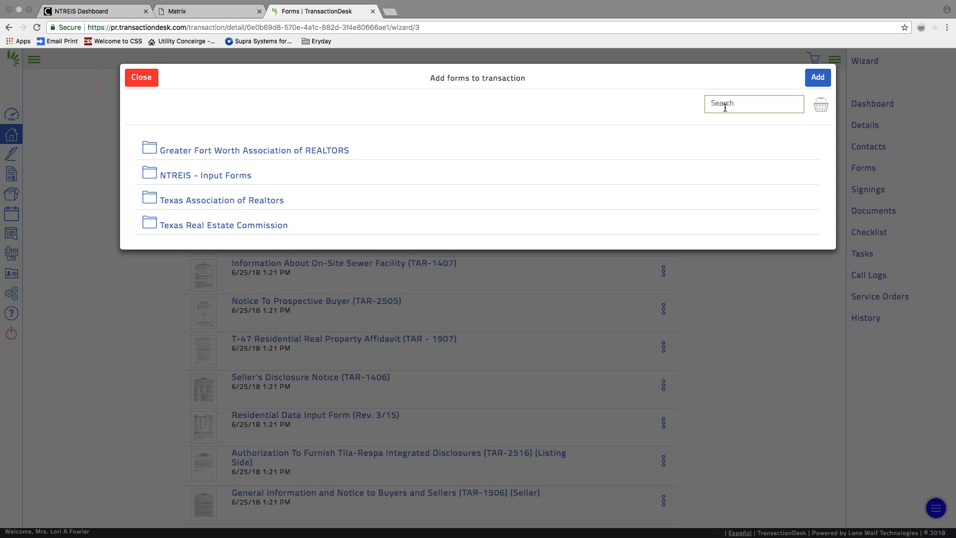
text(flood)
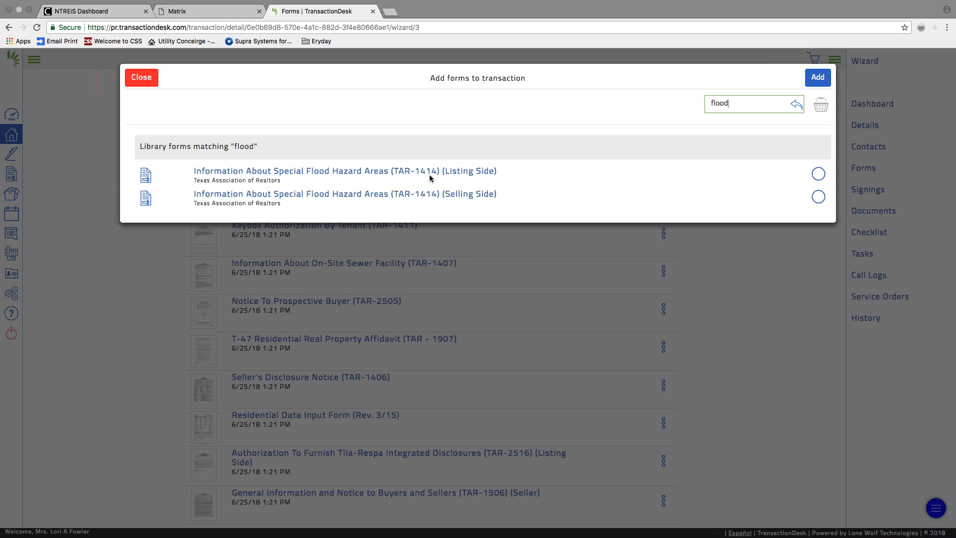
Close Add forms without adding any, pass the Documents step, and finish the wizard.
click(143, 81)
scroll(370, 304, up, 1)
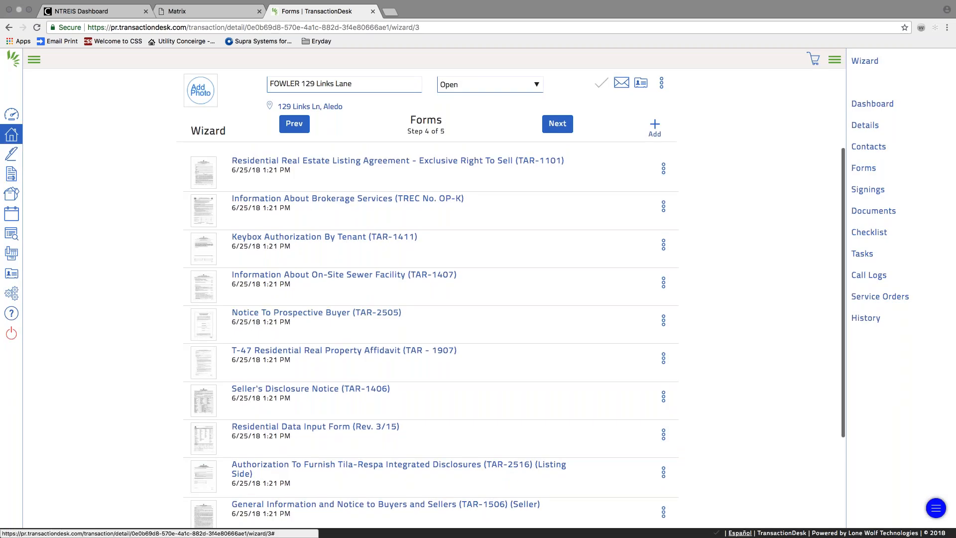
click(559, 127)
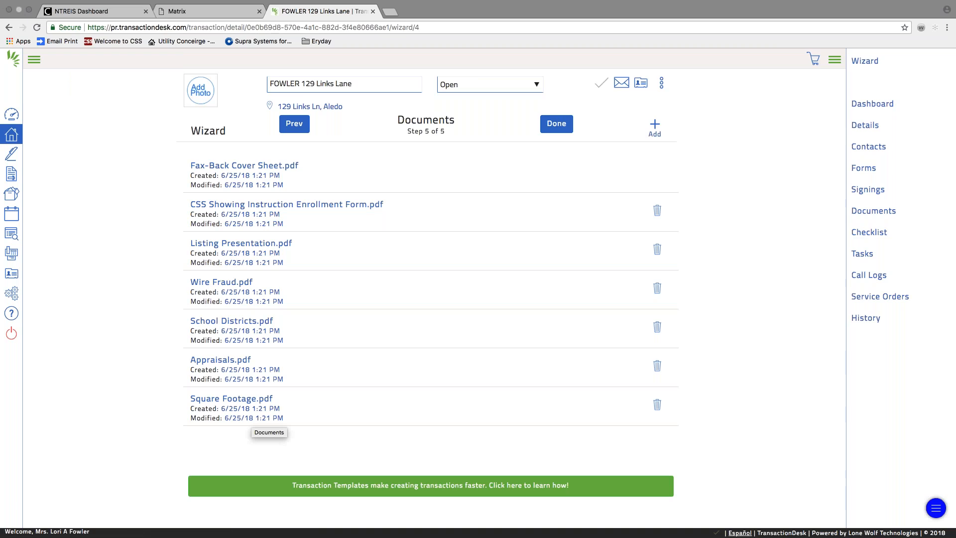
click(557, 125)
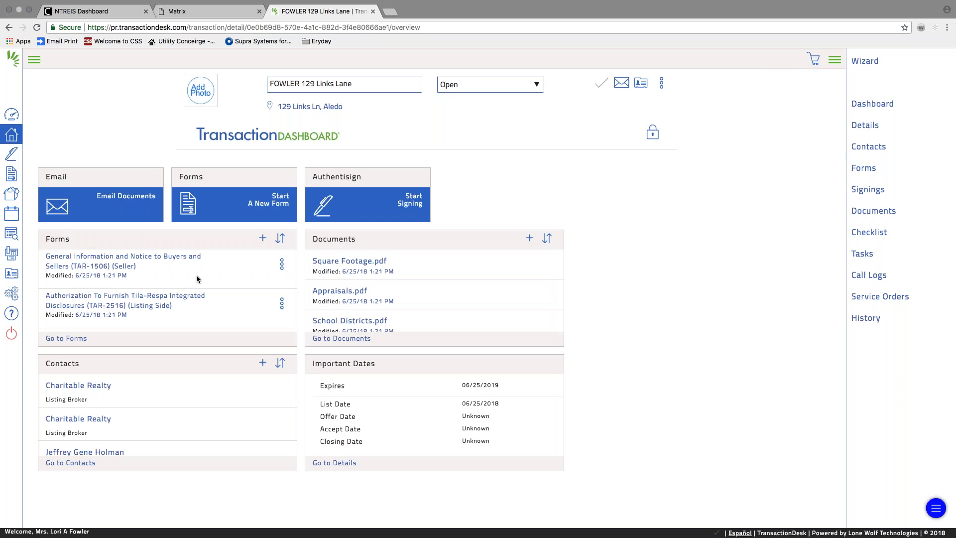
Open the Residential Real Estate Listing Agreement – Exclusive Right To Sell (TAR-1101) form.
scroll(151, 288, down, 1)
scroll(151, 287, down, 5)
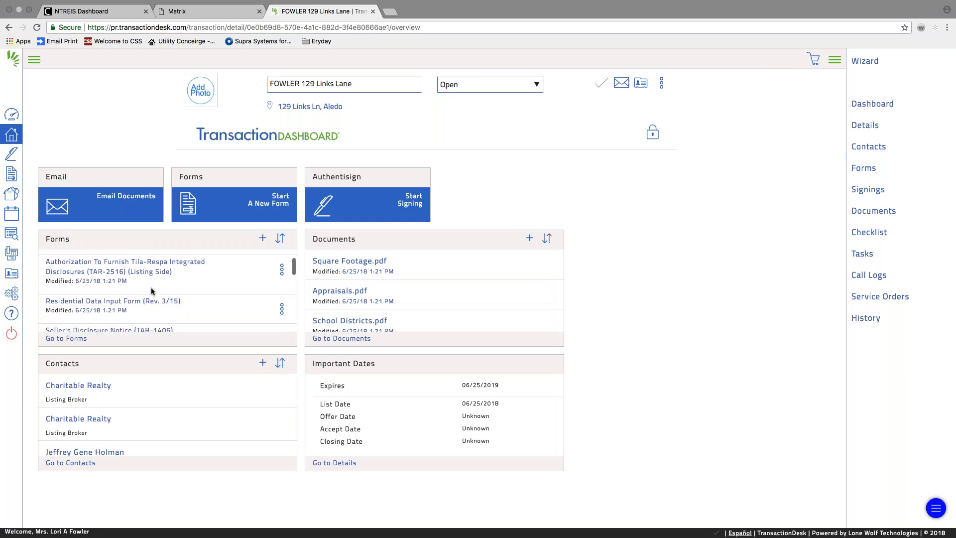
scroll(151, 291, down, 1)
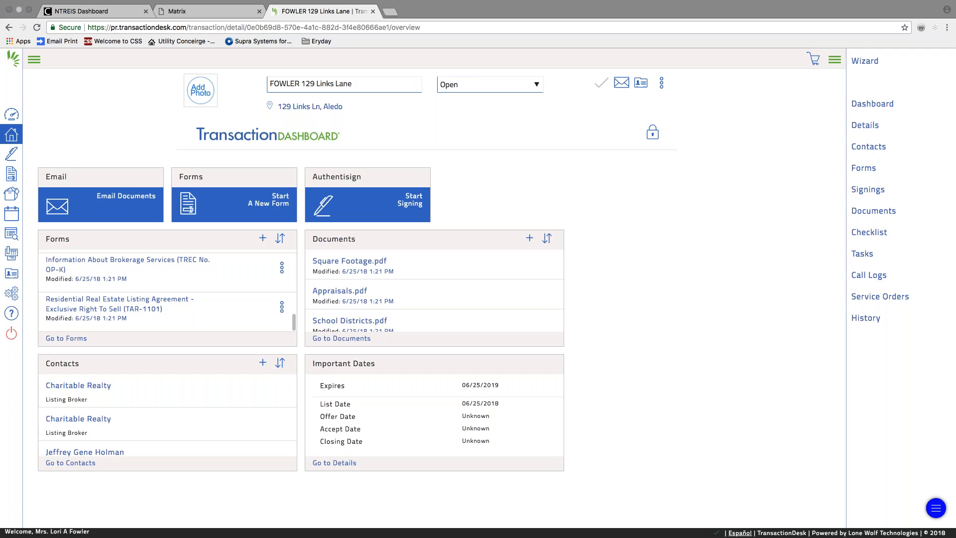
click(155, 306)
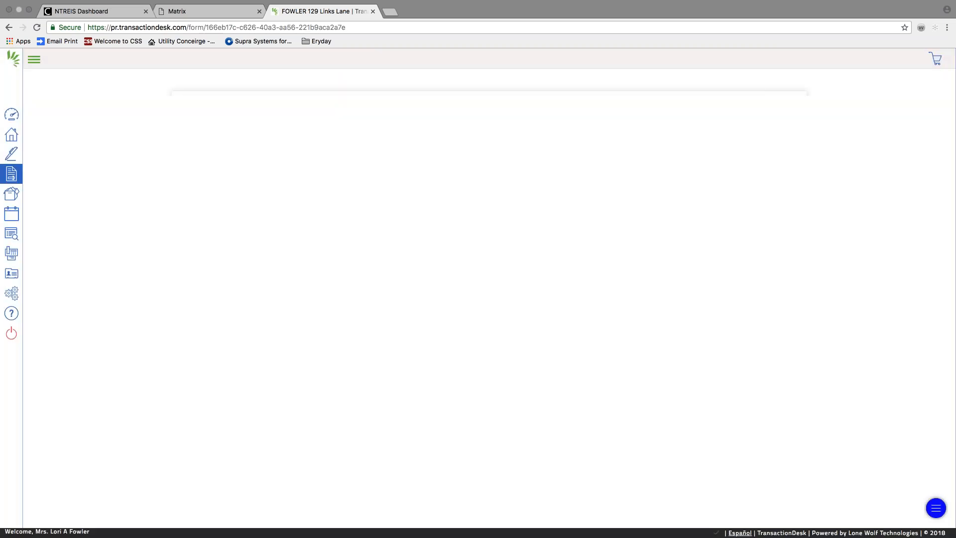
Enter 'Split Rail Add' as the addition after Block 4, then move to the Exclusions line.
scroll(421, 337, down, 3)
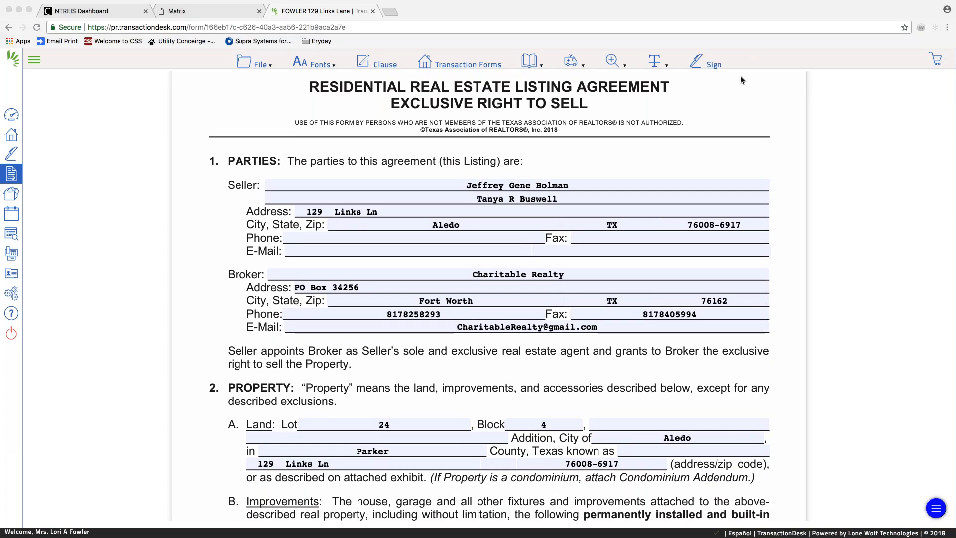
scroll(501, 345, down, 4)
scroll(501, 347, down, 3)
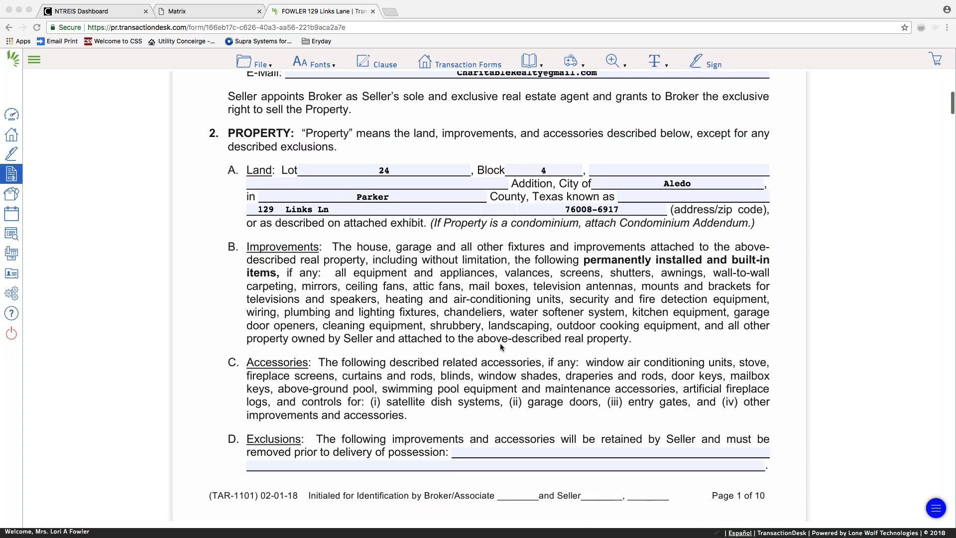
click(637, 128)
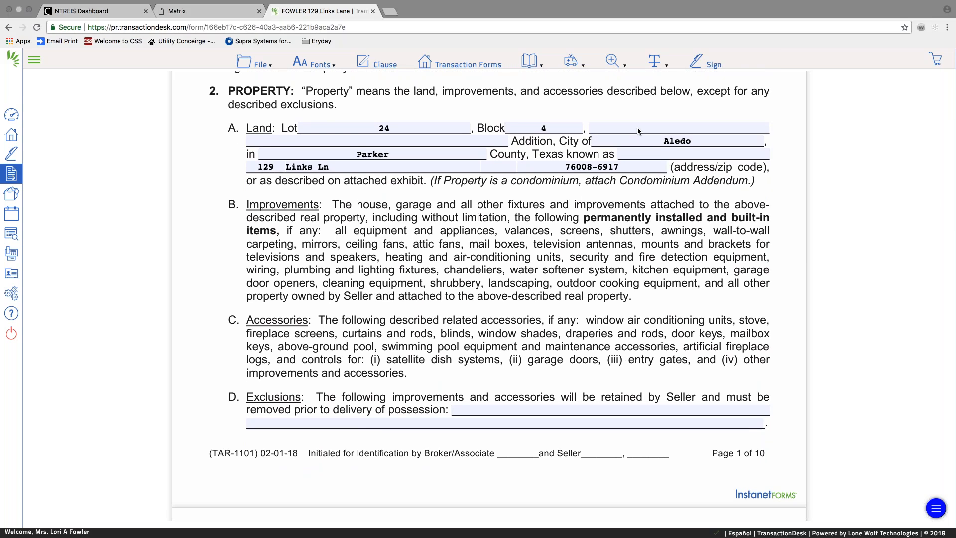
text(Spli)
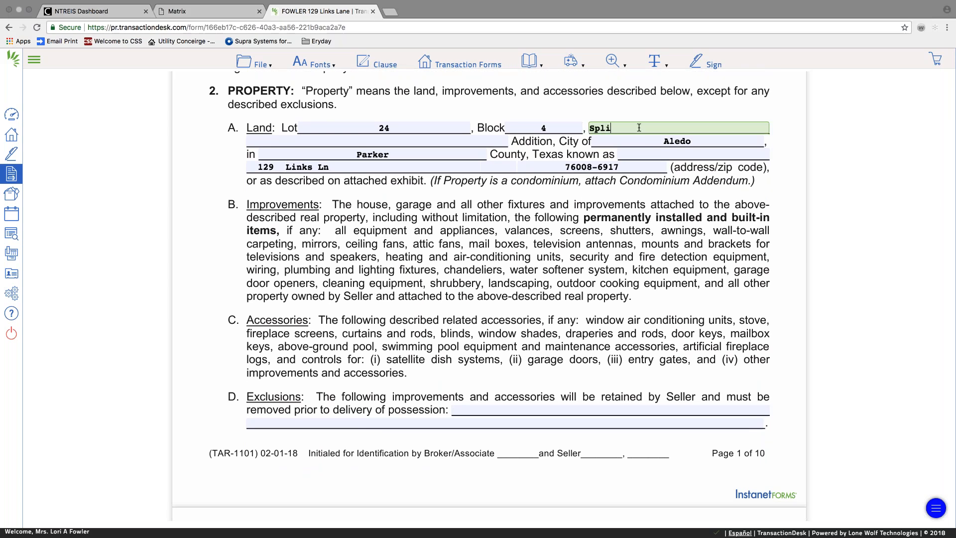
text(t Rail Add)
scroll(440, 318, down, 5)
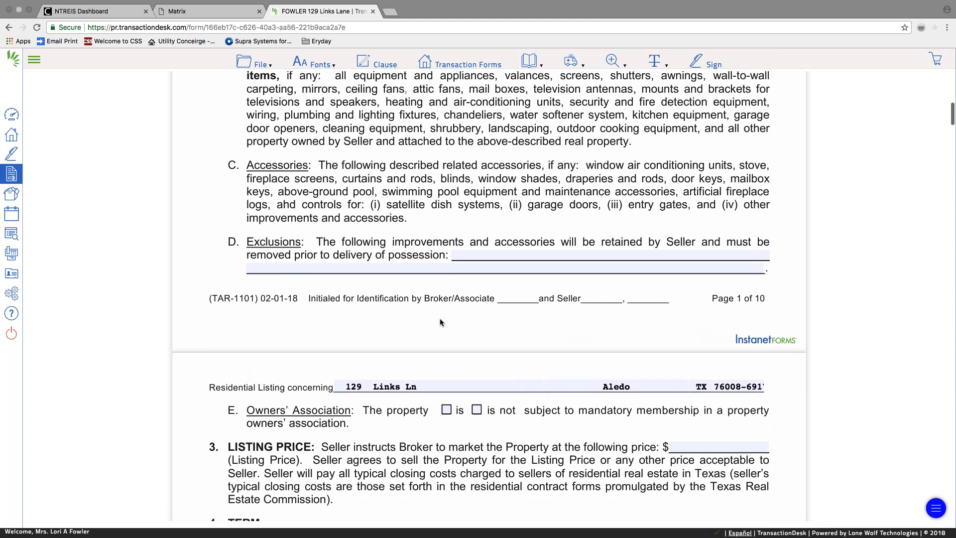
click(476, 246)
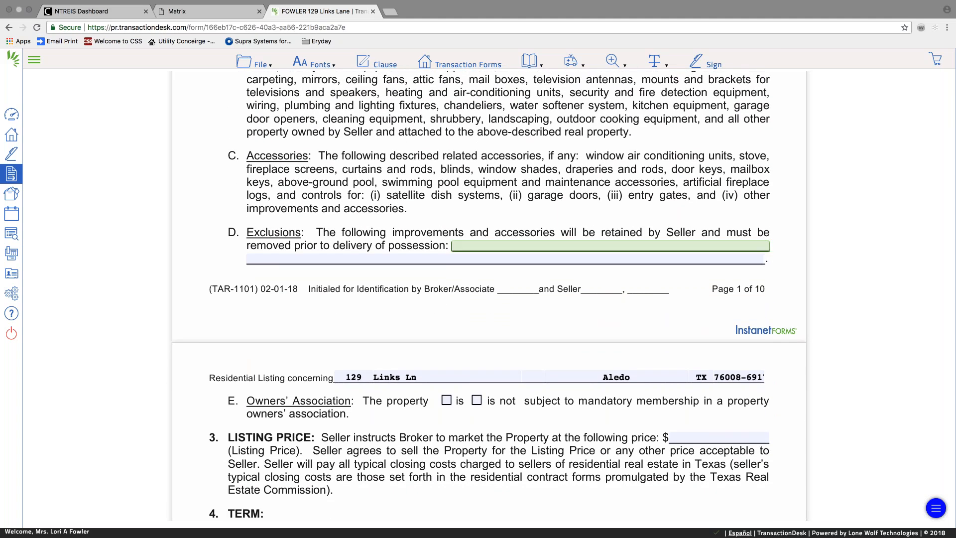
scroll(488, 294, down, 5)
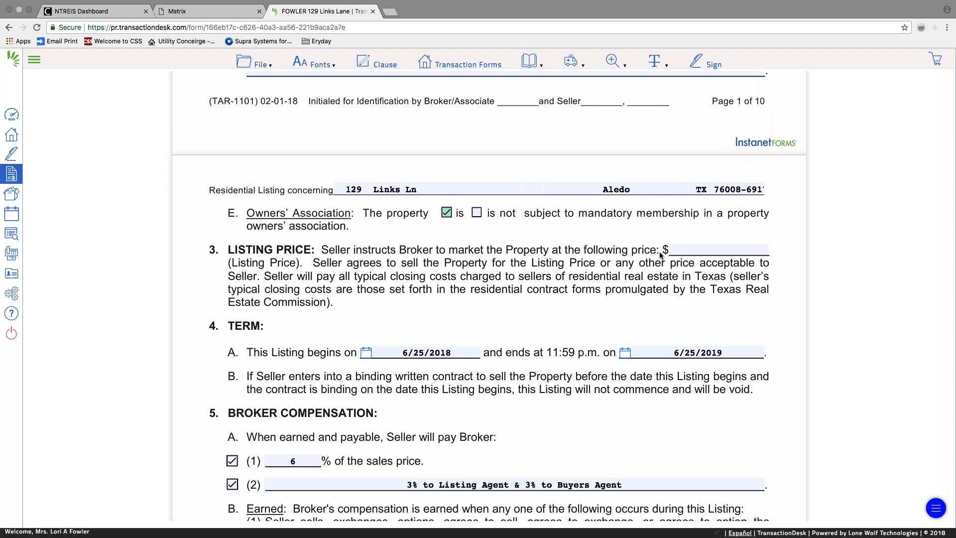
In paragraph I, mark the seller as not a foreign person.
scroll(514, 316, down, 10)
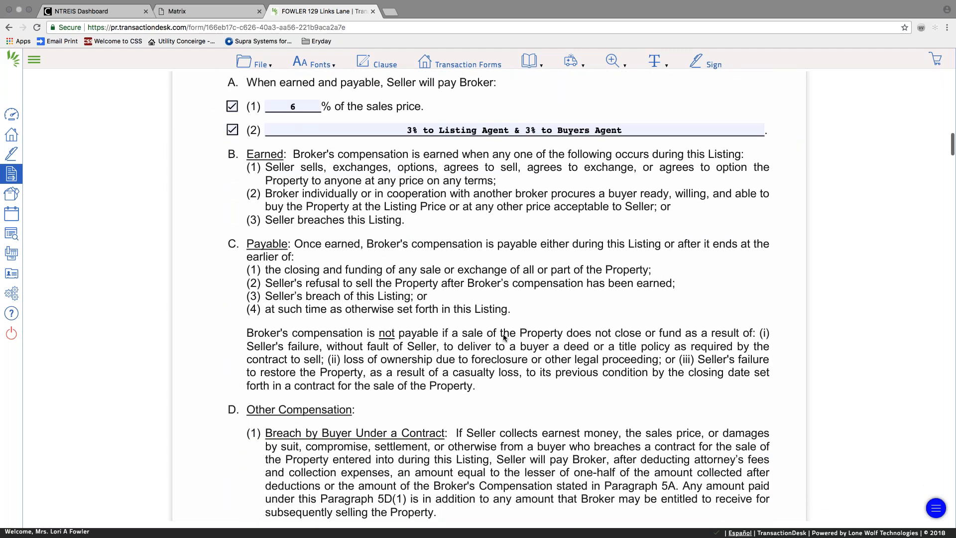
scroll(506, 337, down, 7)
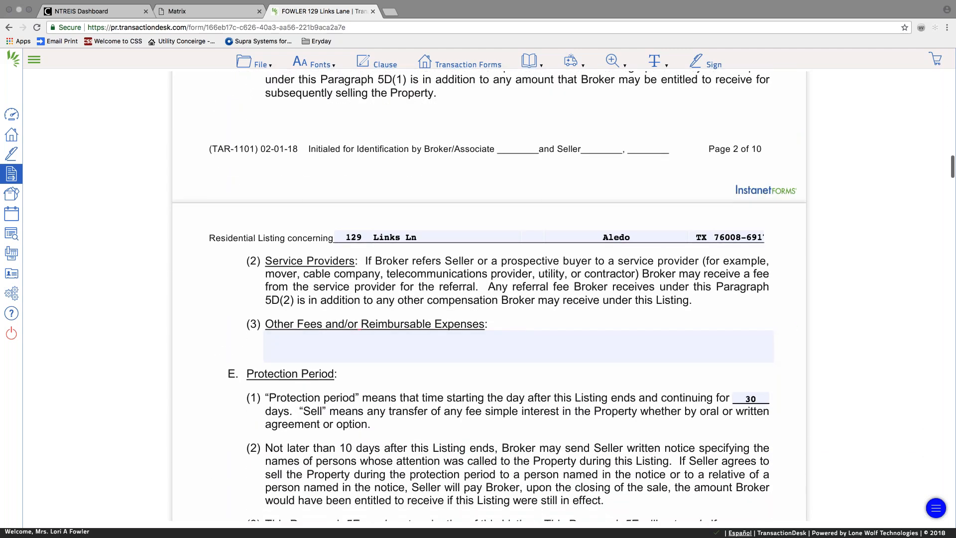
scroll(530, 318, down, 6)
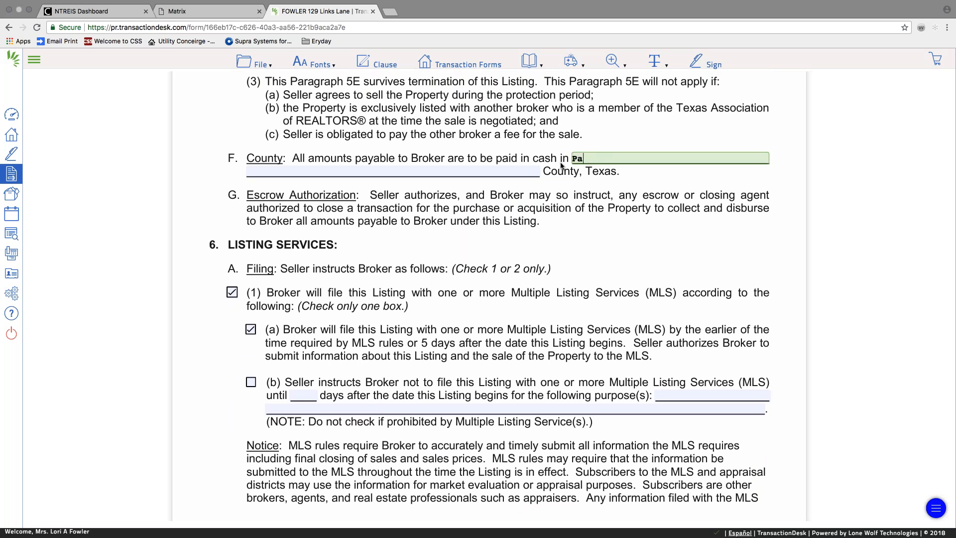
scroll(413, 324, down, 5)
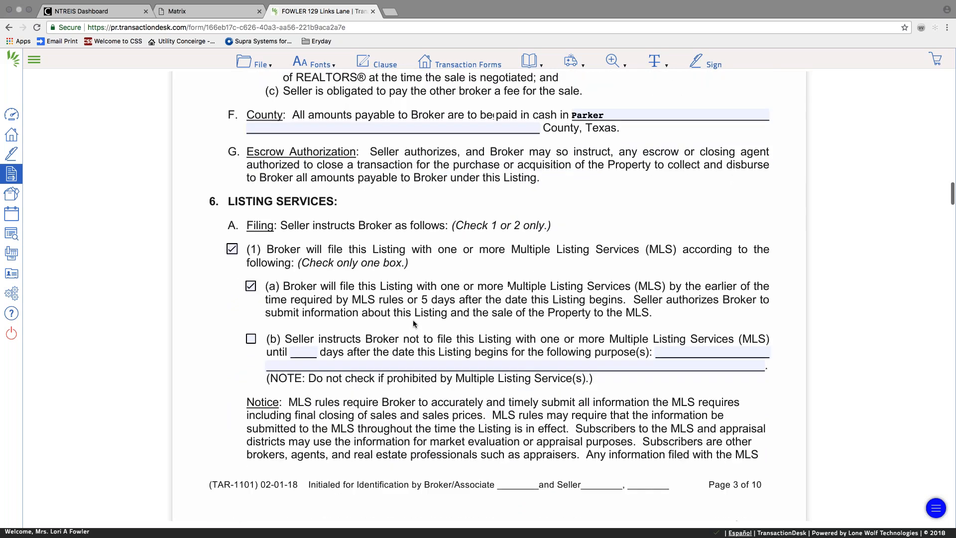
scroll(413, 324, down, 15)
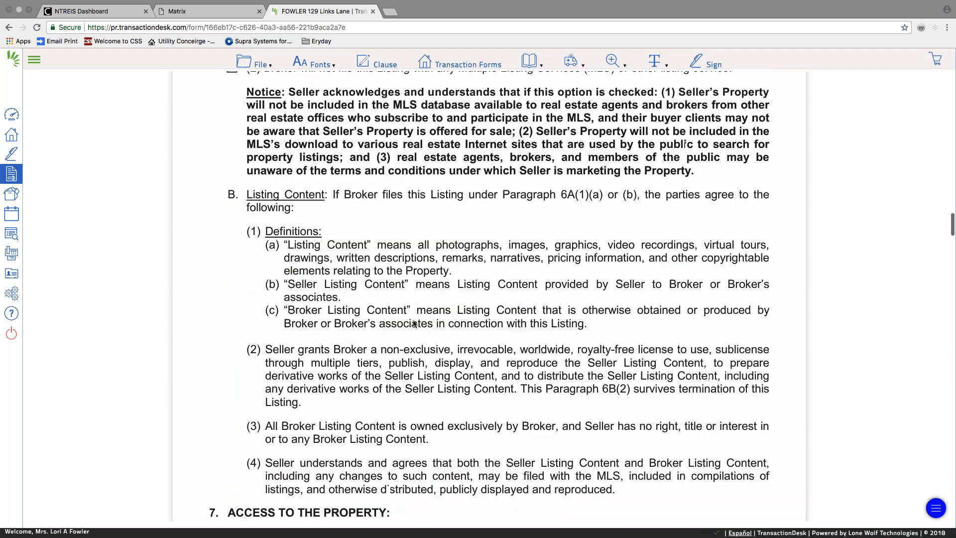
scroll(413, 324, down, 13)
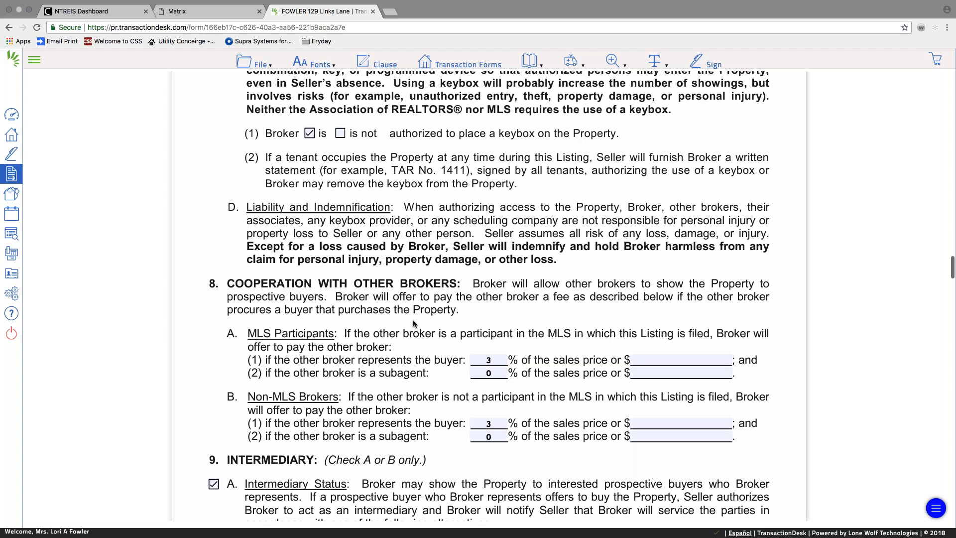
scroll(413, 323, down, 15)
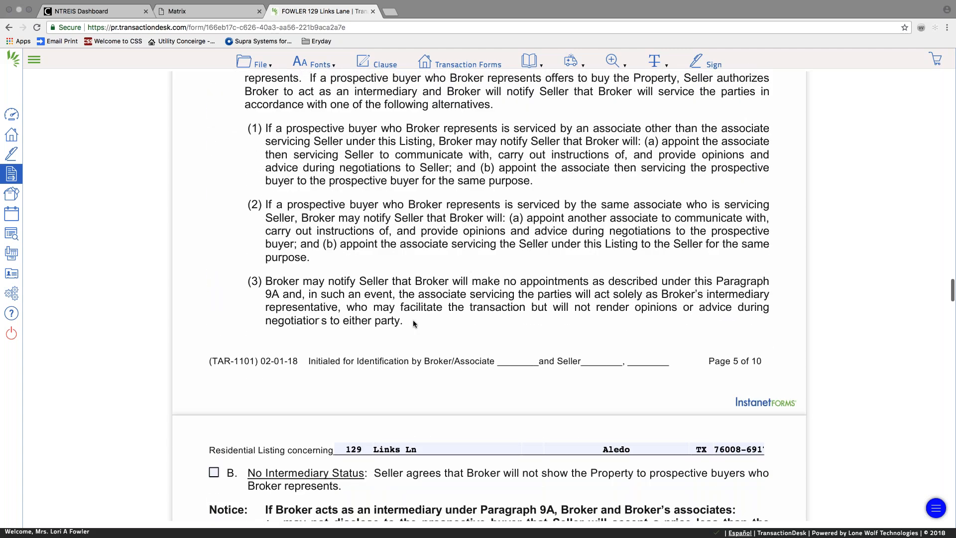
scroll(413, 323, down, 5)
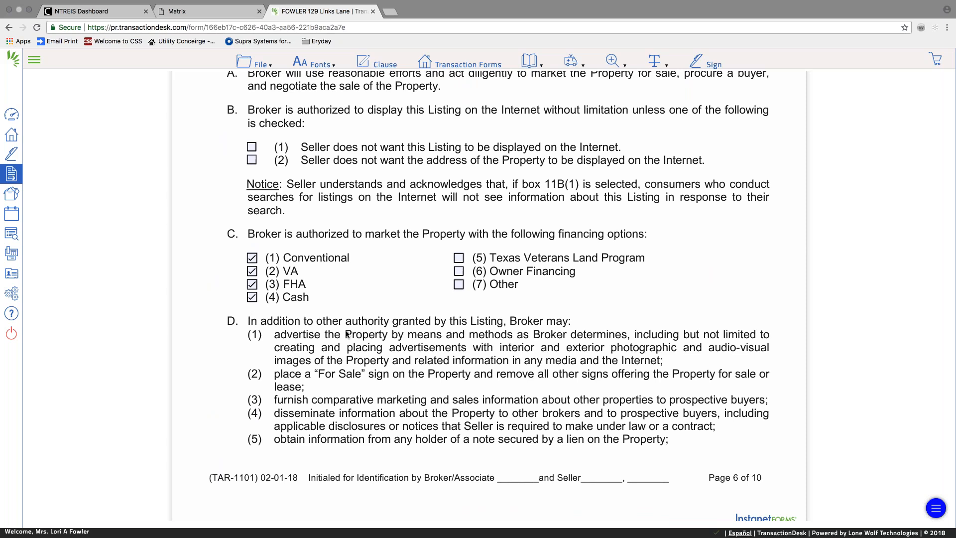
scroll(253, 308, down, 14)
scroll(353, 326, down, 15)
scroll(355, 325, down, 12)
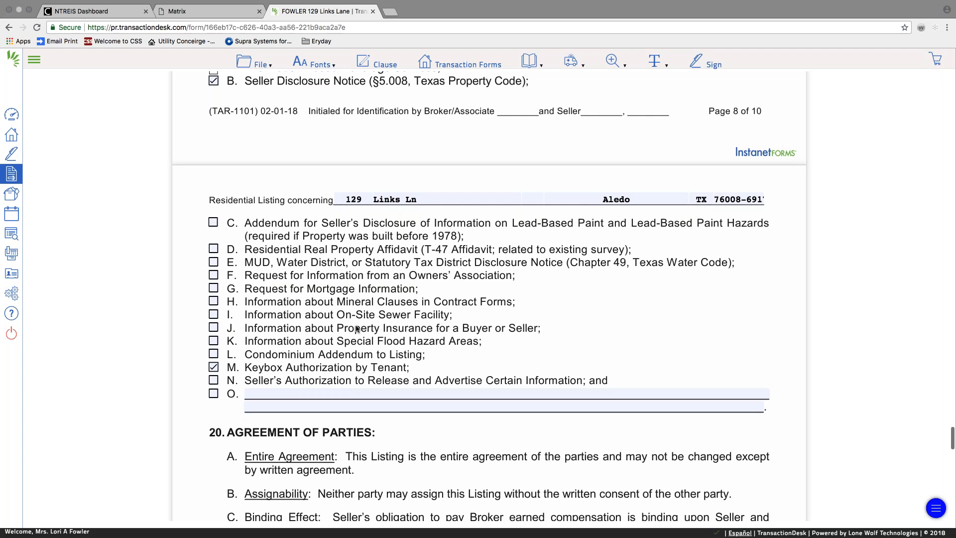
scroll(356, 329, down, 13)
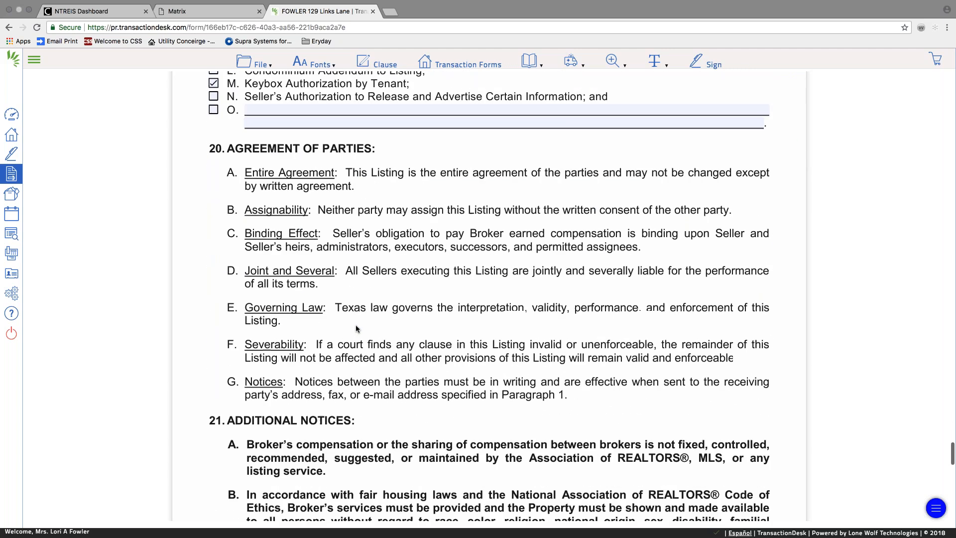
scroll(356, 328, down, 15)
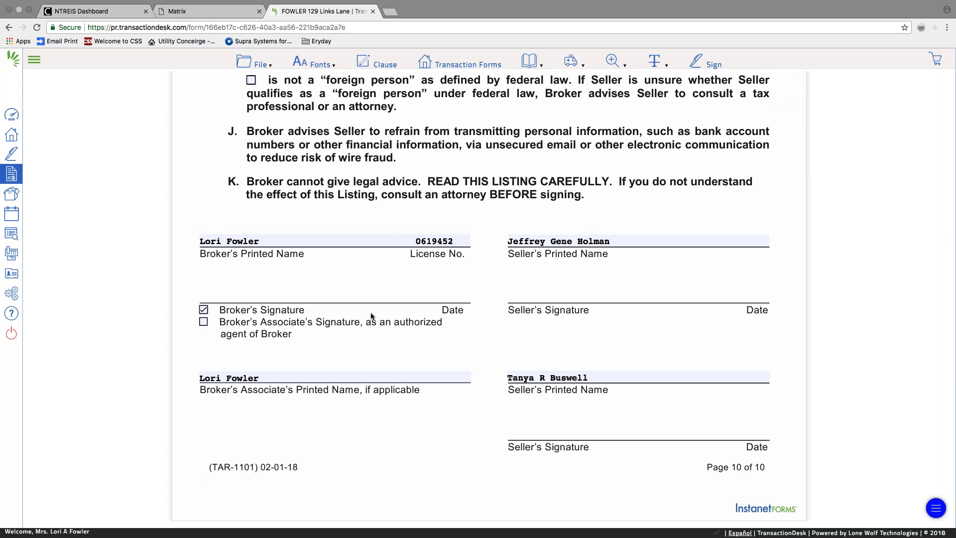
scroll(387, 314, up, 3)
scroll(388, 314, up, 1)
click(252, 266)
Save the listing agreement.
click(260, 64)
mouse_move(272, 147)
click(329, 144)
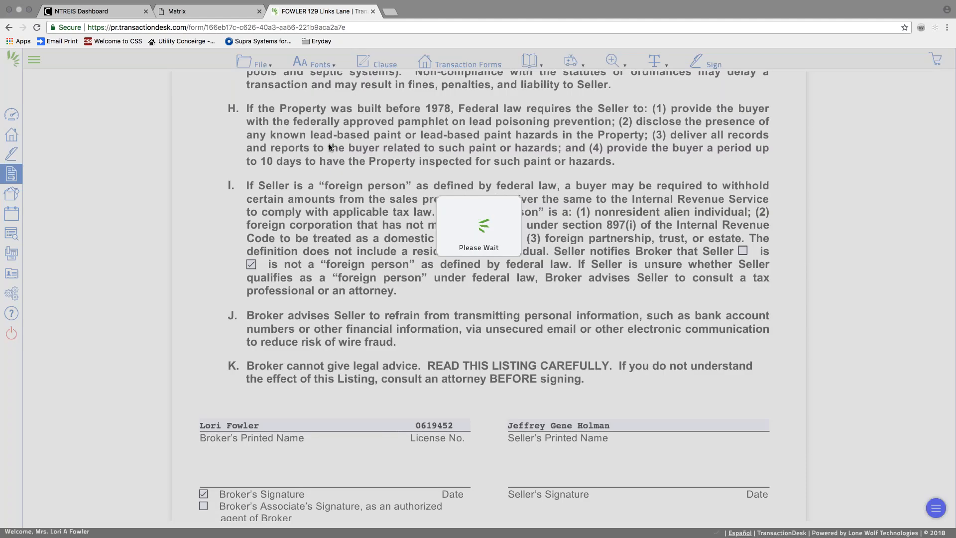
click(263, 65)
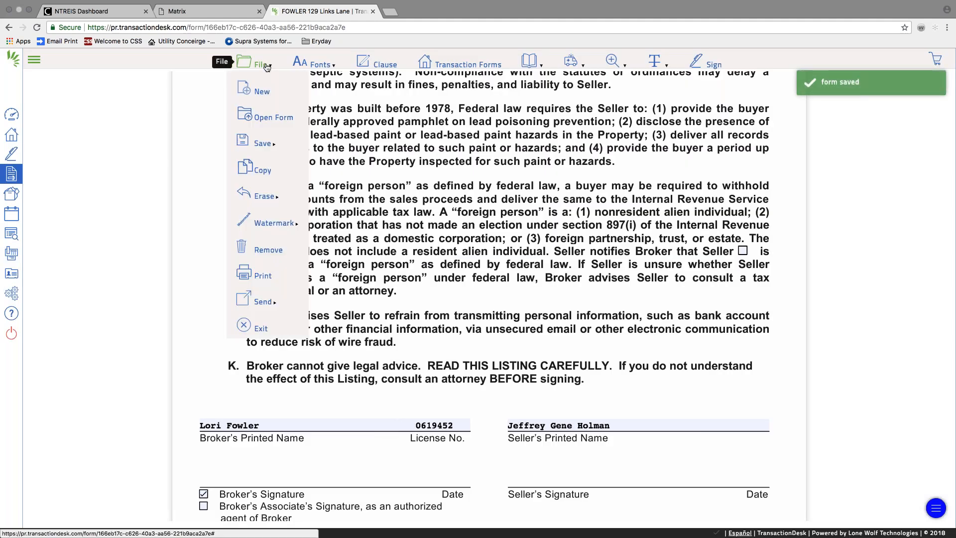
Open the Information About Brokerage Services form and save it.
click(256, 120)
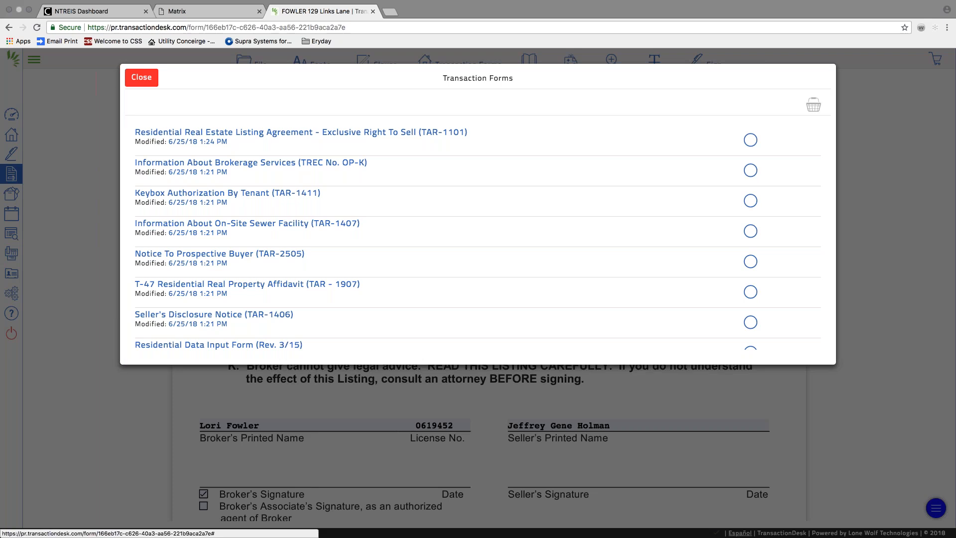
click(245, 162)
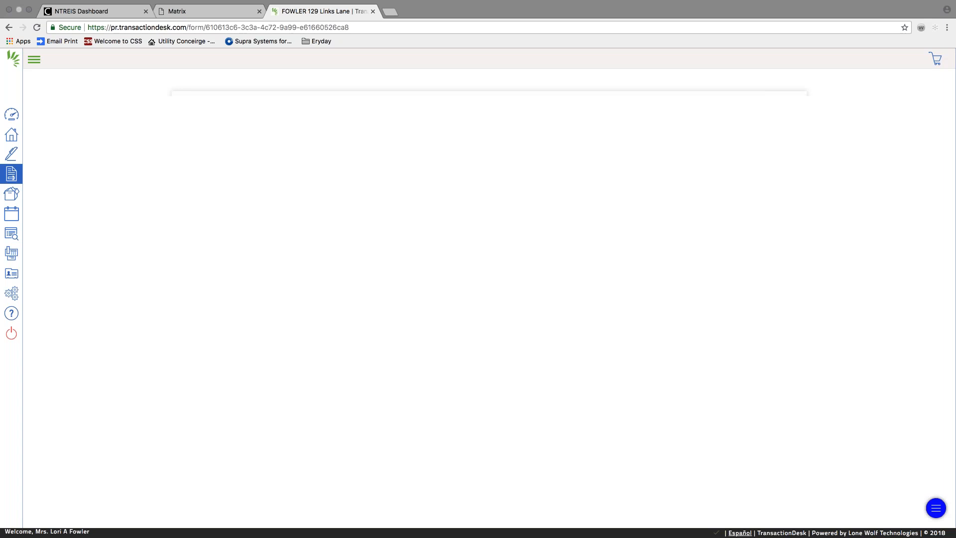
scroll(355, 193, down, 8)
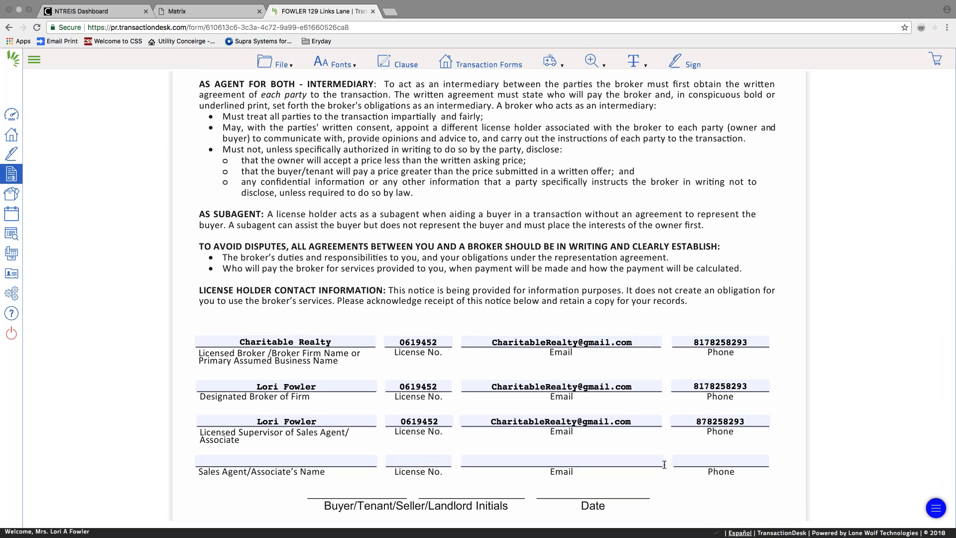
click(275, 62)
mouse_move(298, 143)
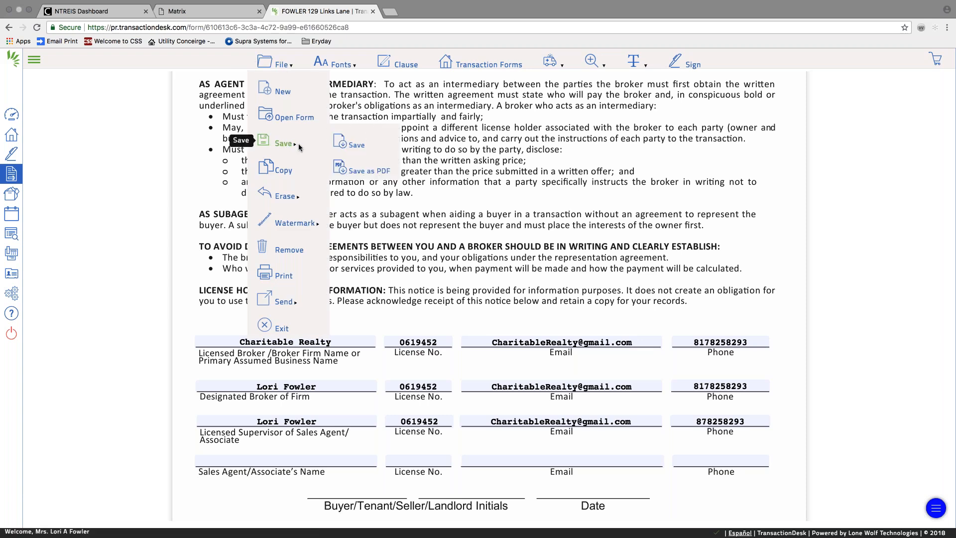
click(347, 142)
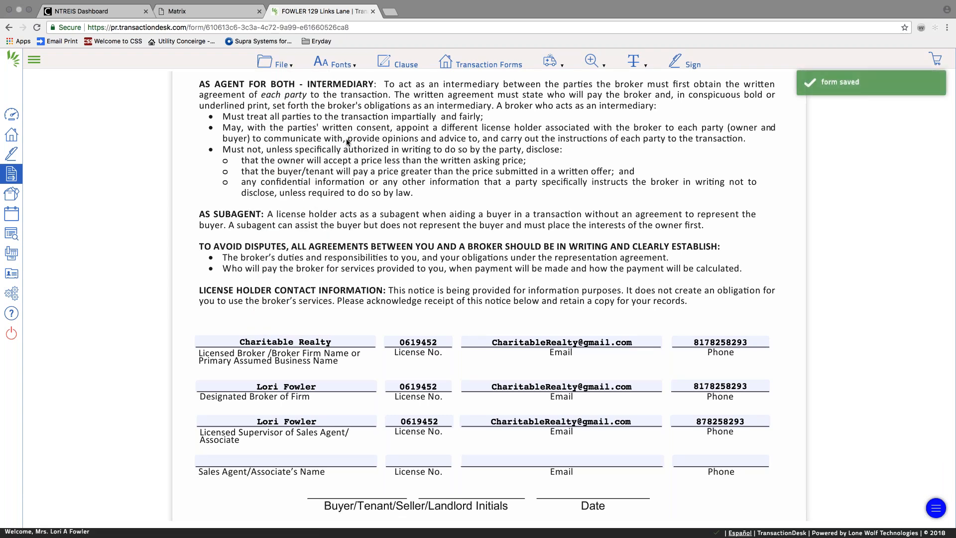
Open the Keybox Authorization By Tenant form from the transaction forms list.
click(275, 62)
click(282, 113)
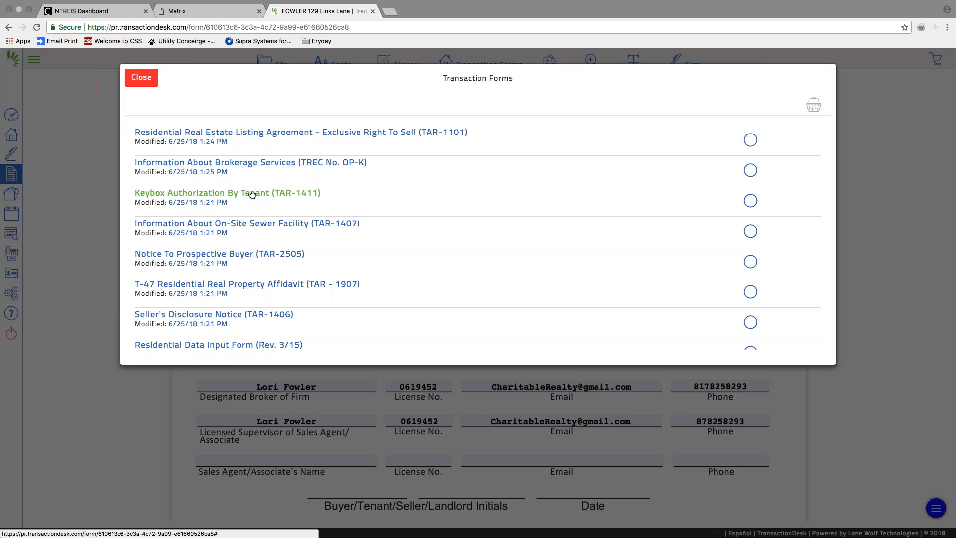
click(252, 194)
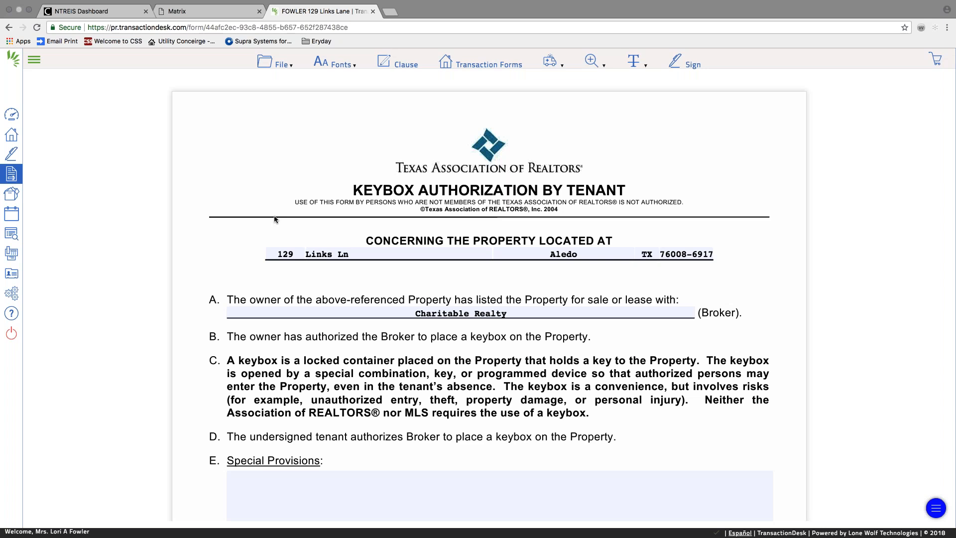
Enter 'Supra Box' in Special Provisions and Seller 1 and Seller 2 as tenants.
scroll(274, 219, down, 3)
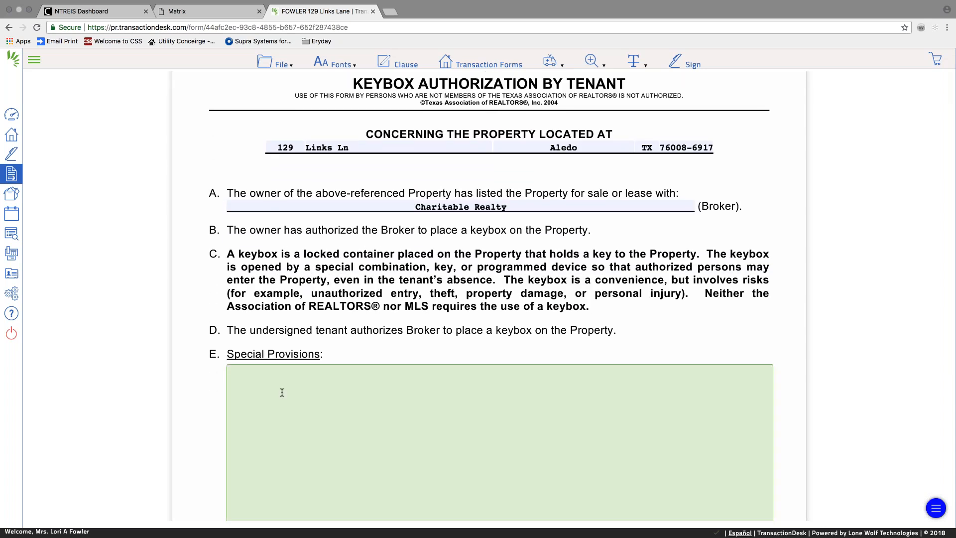
text(Supra Box #)
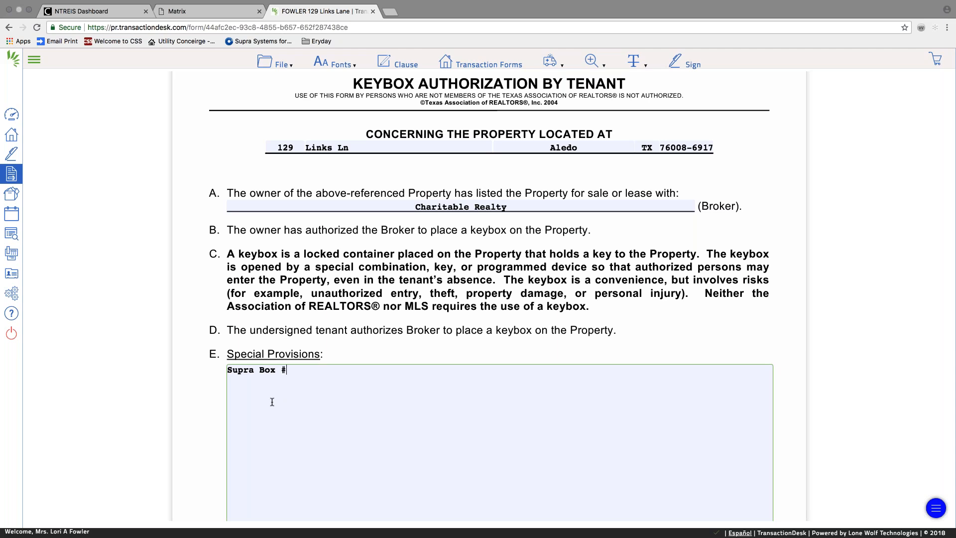
scroll(270, 398, down, 6)
scroll(363, 222, down, 2)
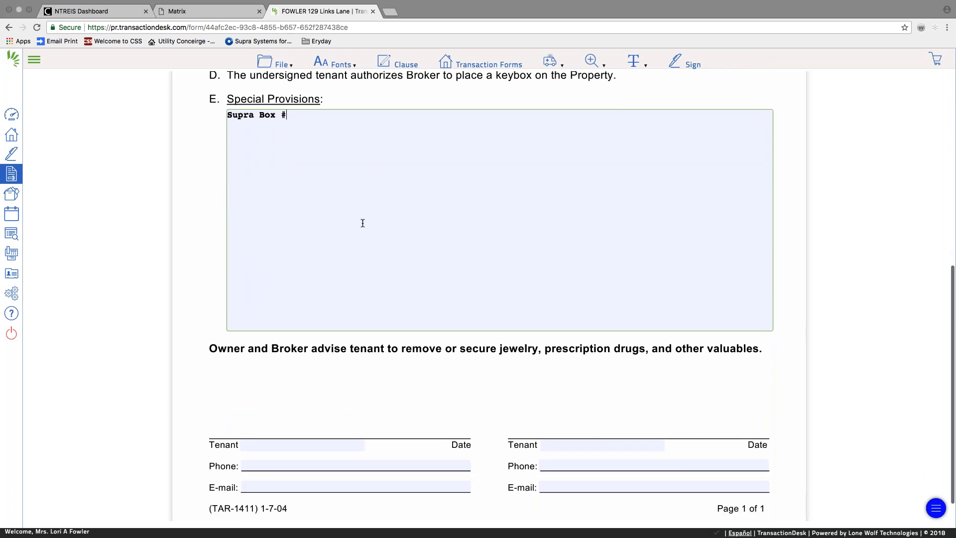
text(Seller 1)
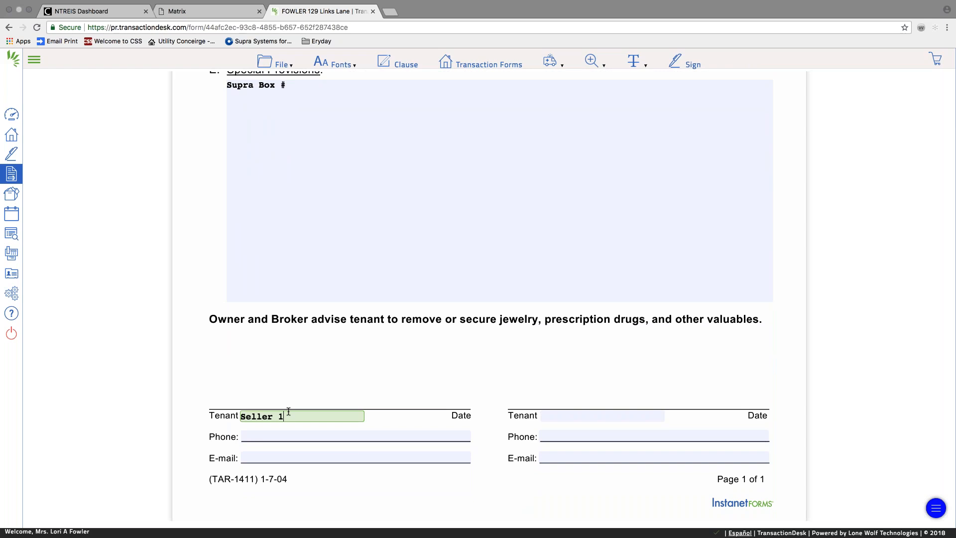
click(544, 412)
text(Seller 2)
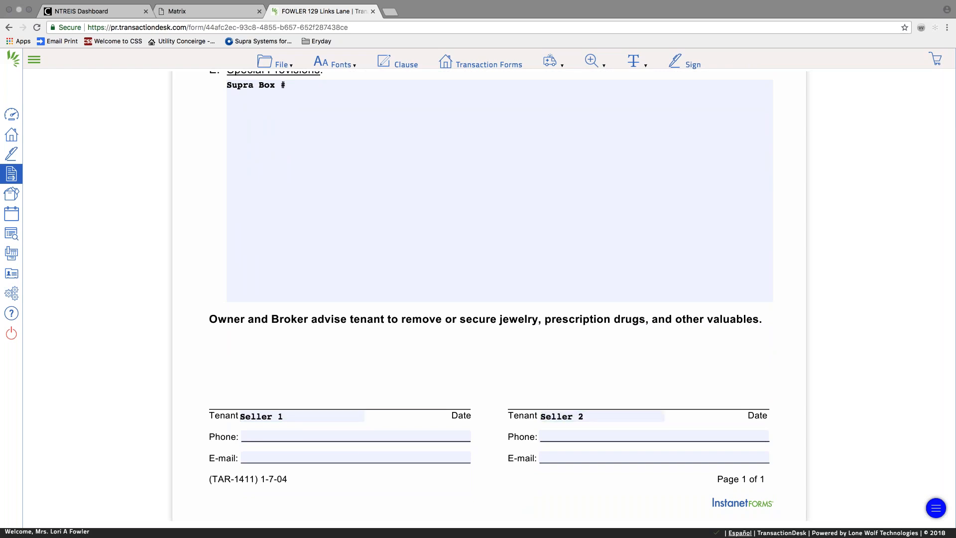
Save the keybox form and bring up the Transaction Forms list.
click(274, 63)
mouse_move(282, 143)
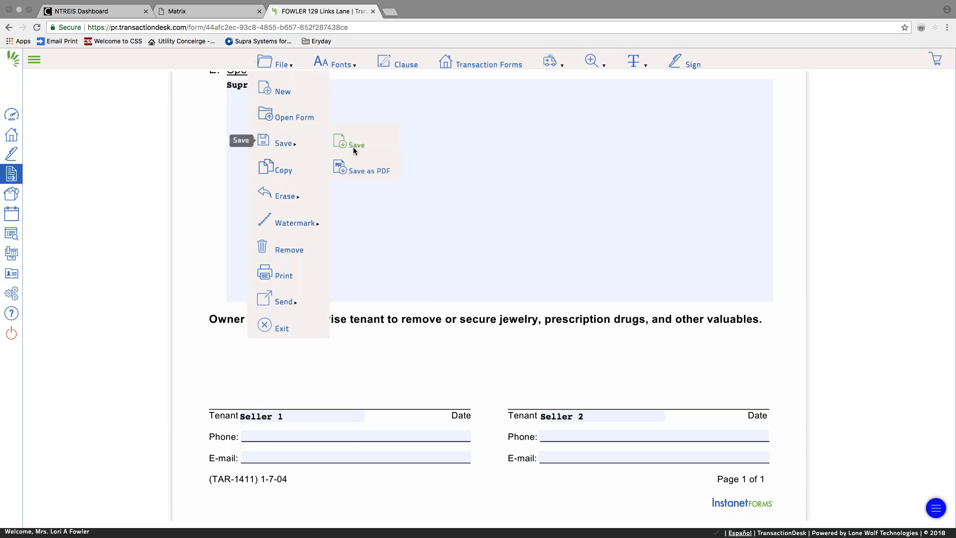
click(355, 149)
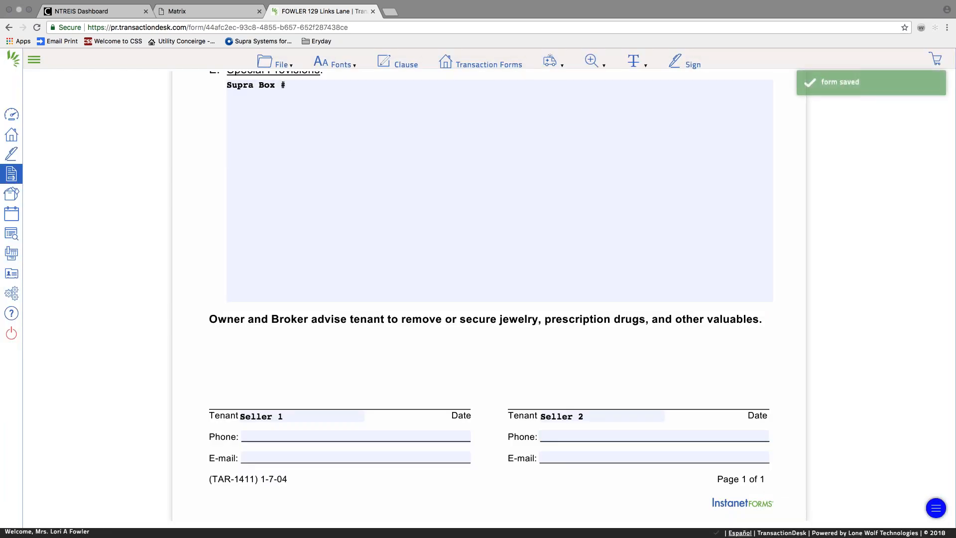
click(275, 63)
click(282, 113)
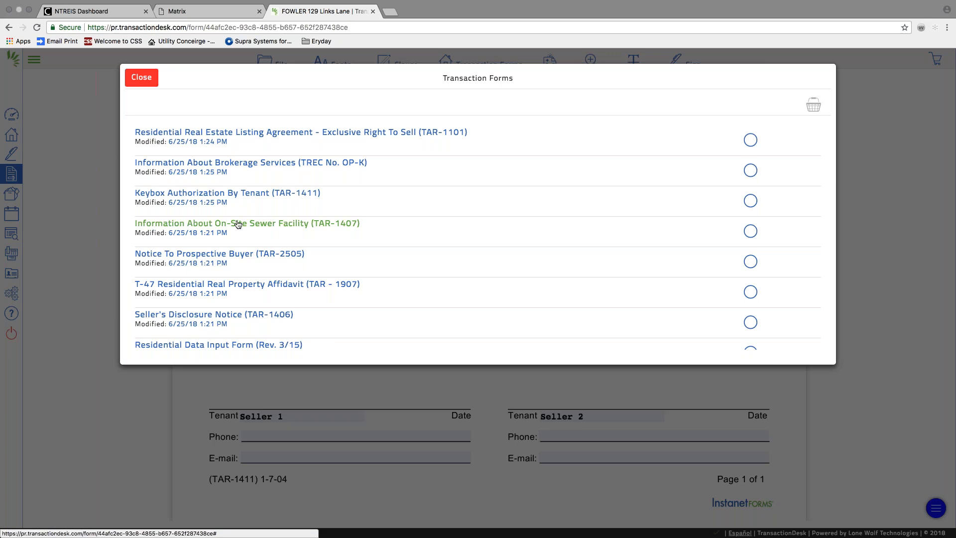
scroll(238, 225, down, 2)
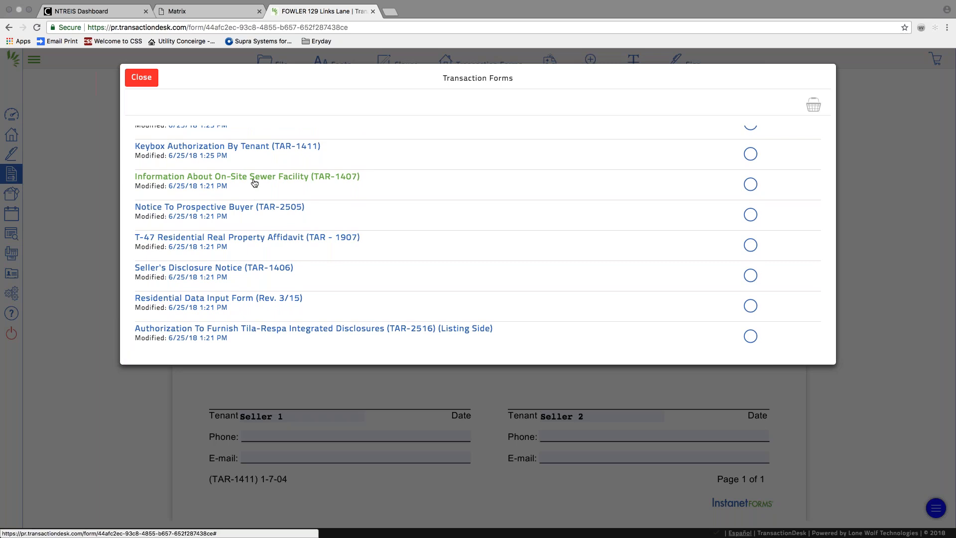
click(254, 180)
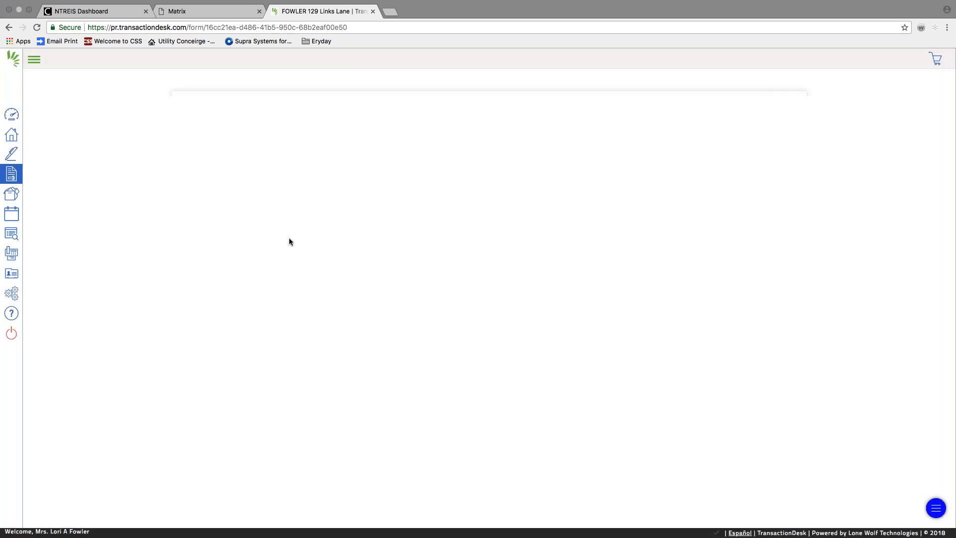
scroll(301, 259, down, 2)
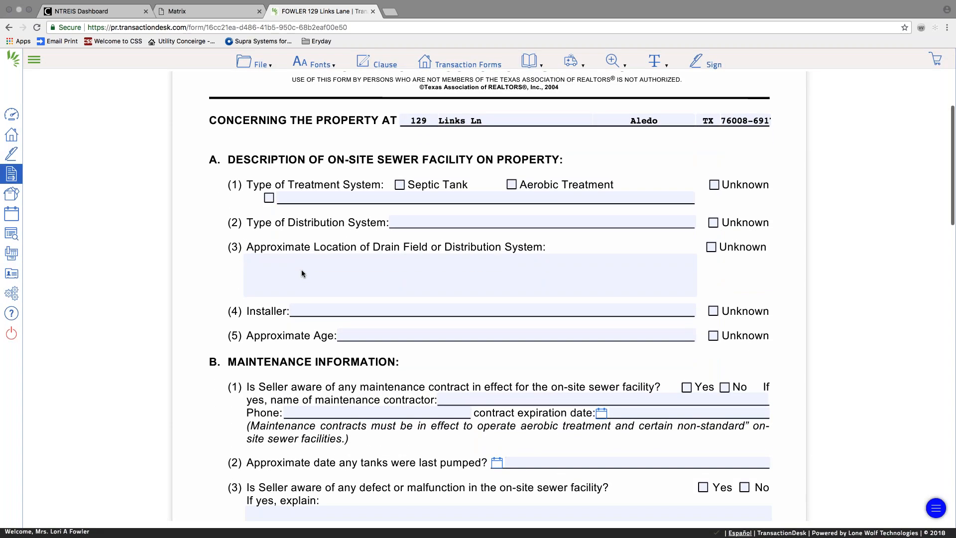
scroll(300, 273, down, 5)
Save the on-site sewer facility form.
scroll(488, 289, down, 15)
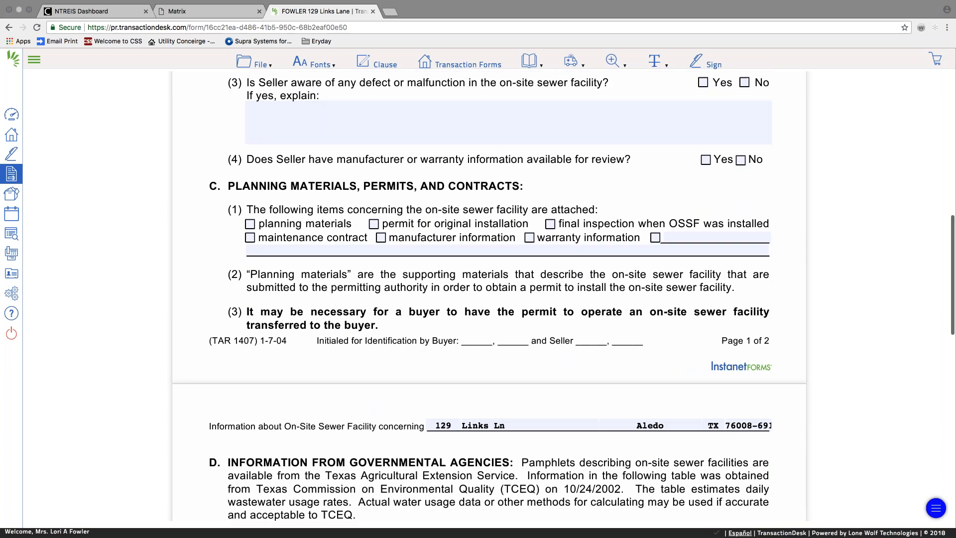
click(255, 62)
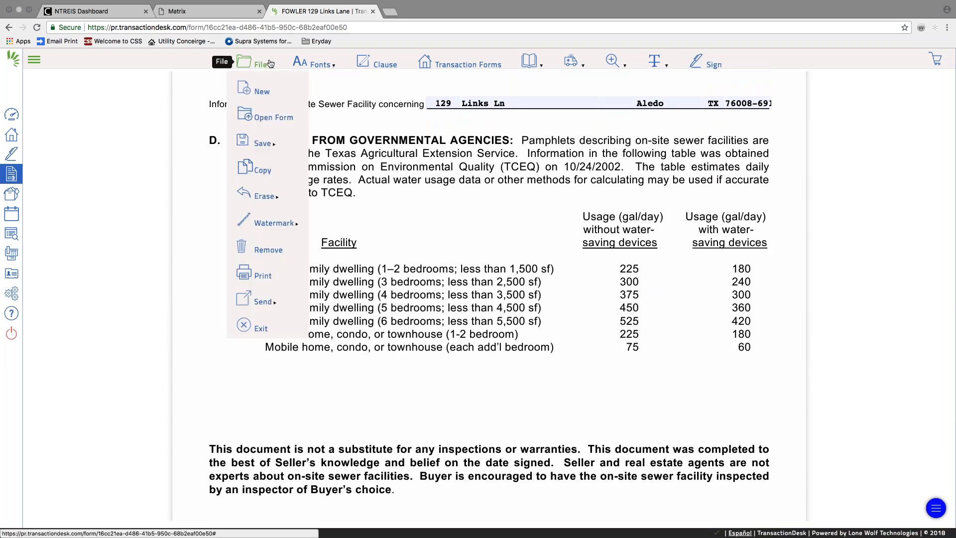
mouse_move(266, 137)
click(324, 145)
Open the T-47 Residential Real Property Affidavit (TAR-1907) from the forms list.
click(266, 65)
click(267, 113)
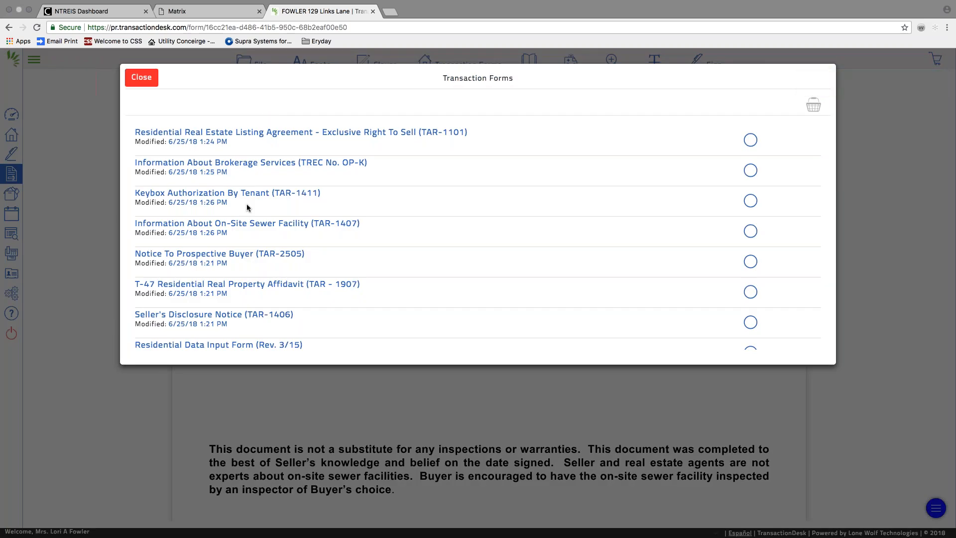
scroll(252, 209, down, 3)
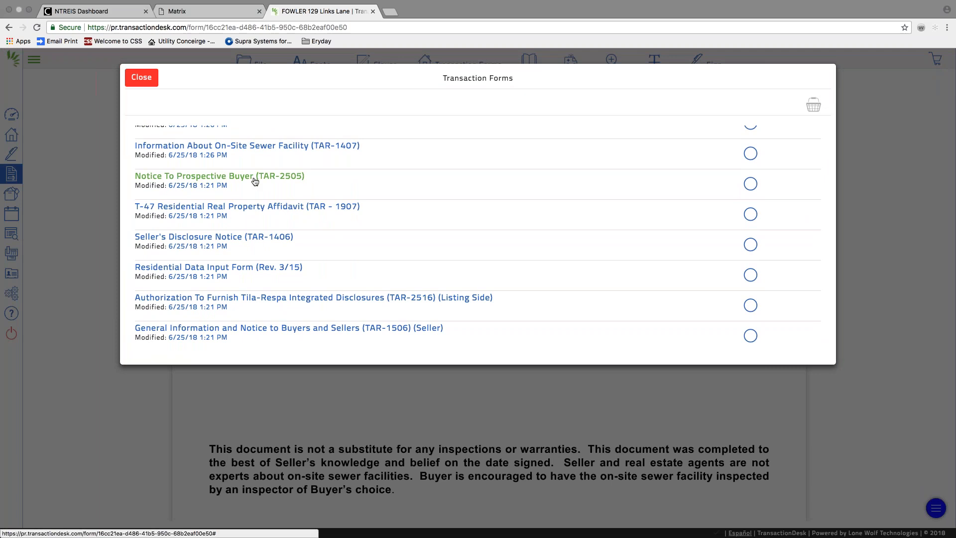
click(254, 208)
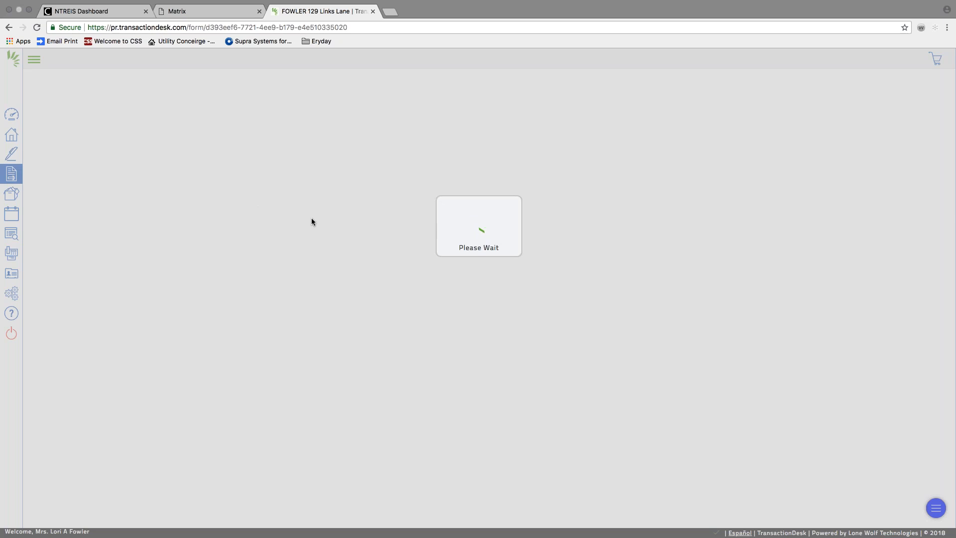
Set the affidavit date to 06/25/2018 and enter Seller 1 and Seller 2 as affiants.
click(943, 37)
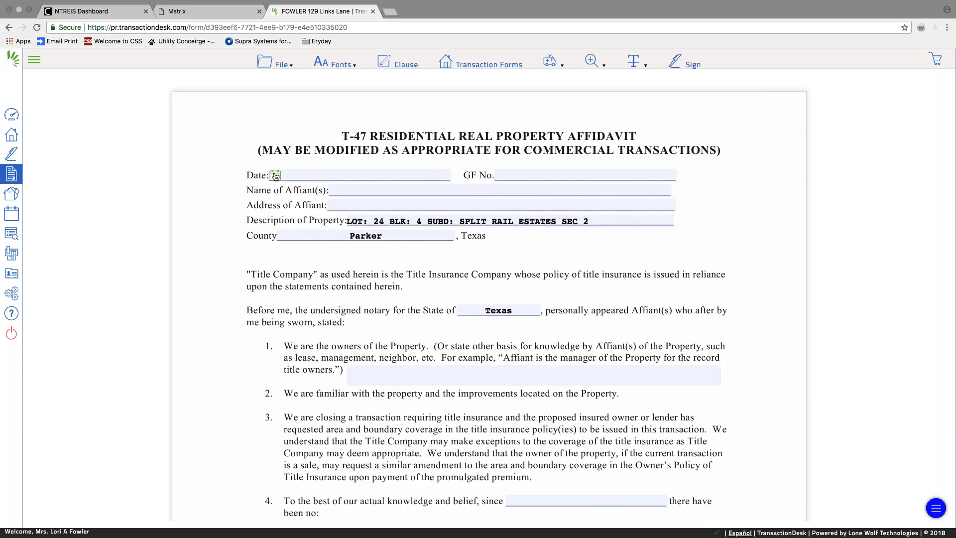
click(275, 175)
click(310, 286)
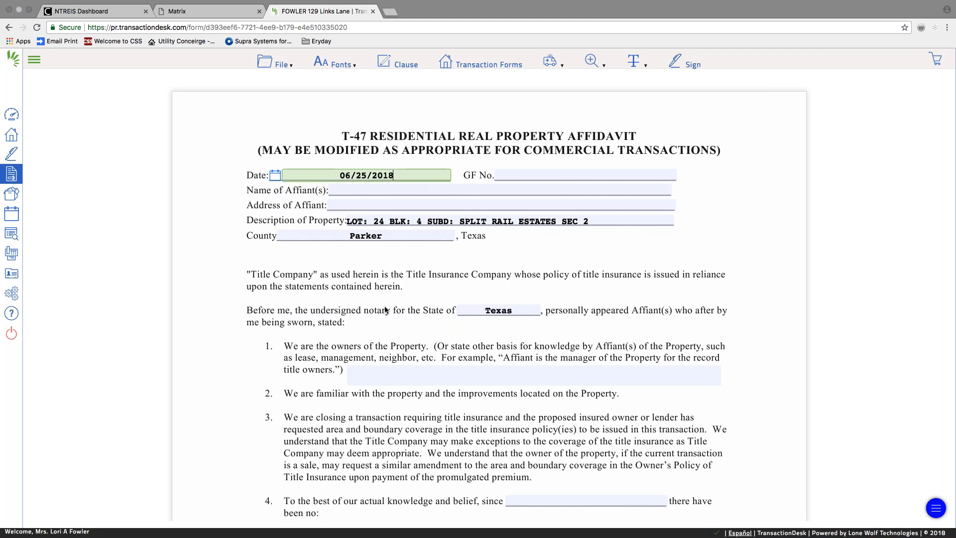
click(378, 189)
text(Seller 1)
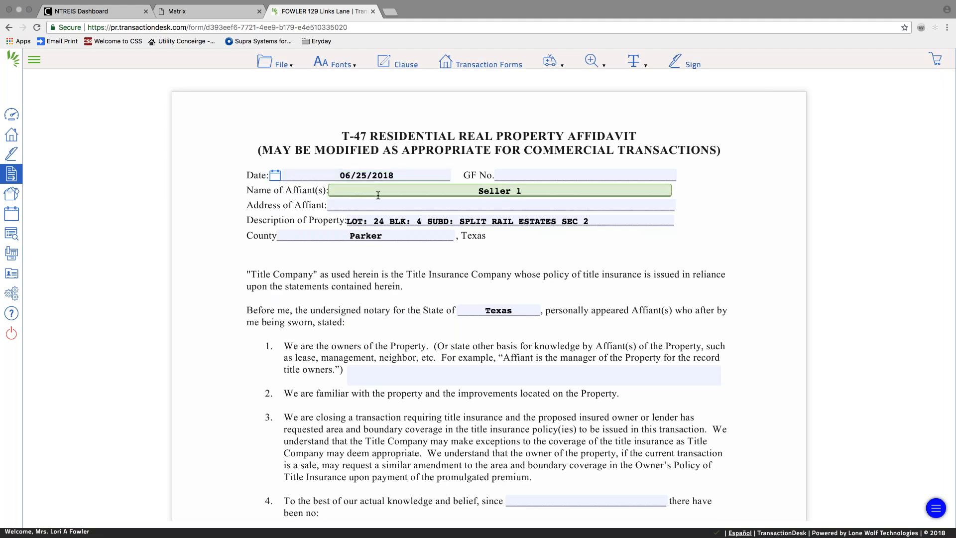
key(Tab)
text(Seller 2)
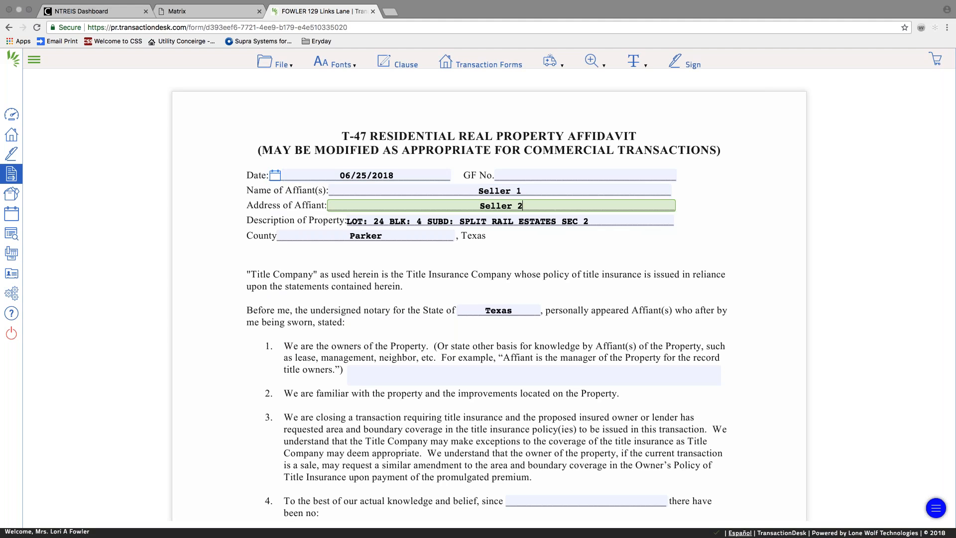
key(Tab)
scroll(488, 294, down, 3)
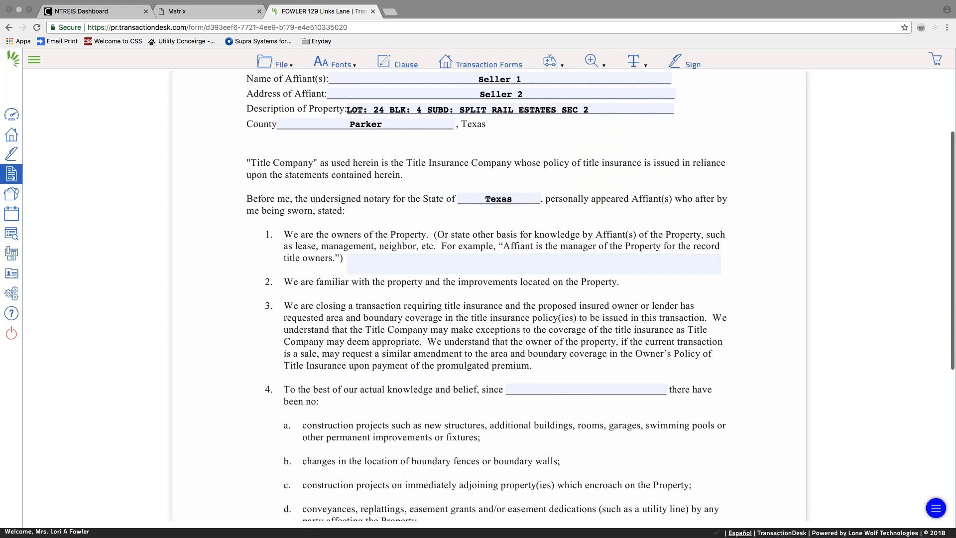
click(404, 266)
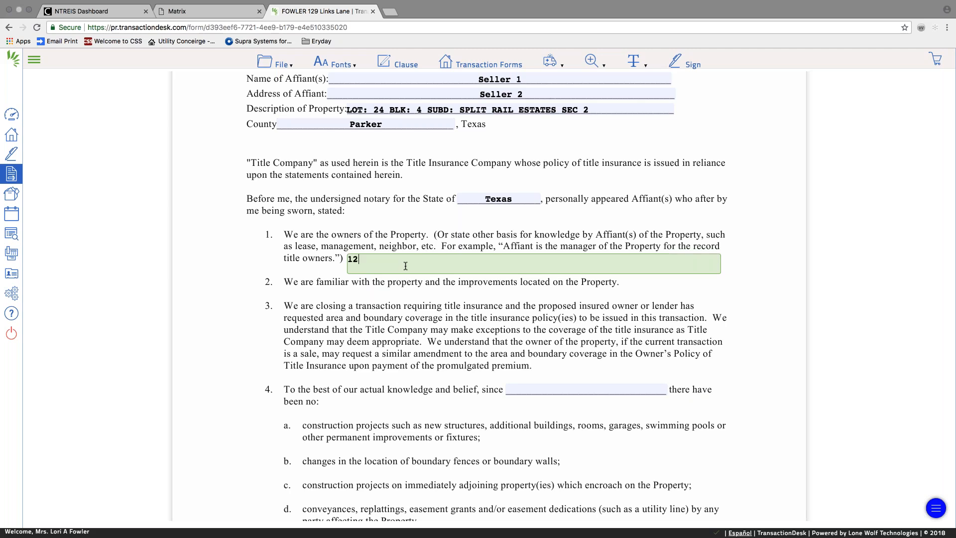
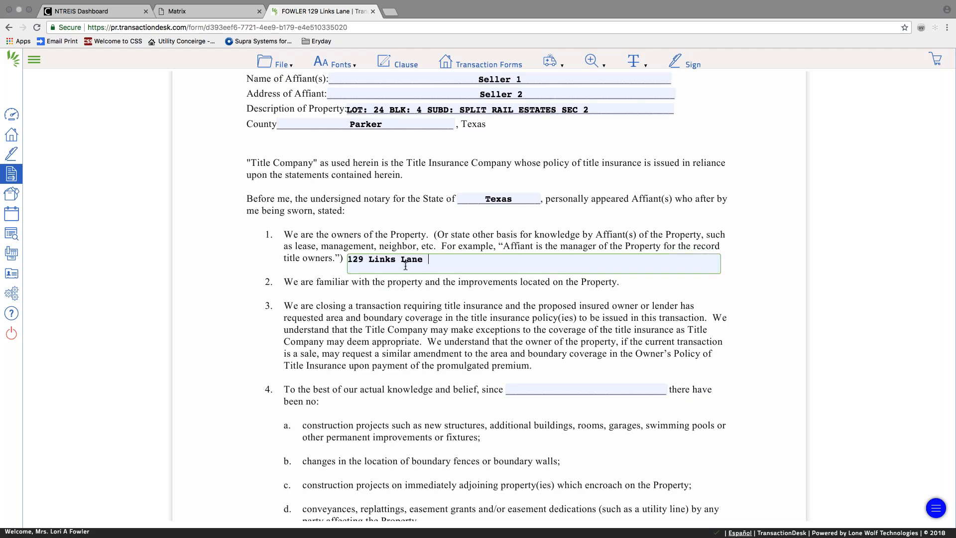
click(396, 309)
scroll(396, 309, down, 3)
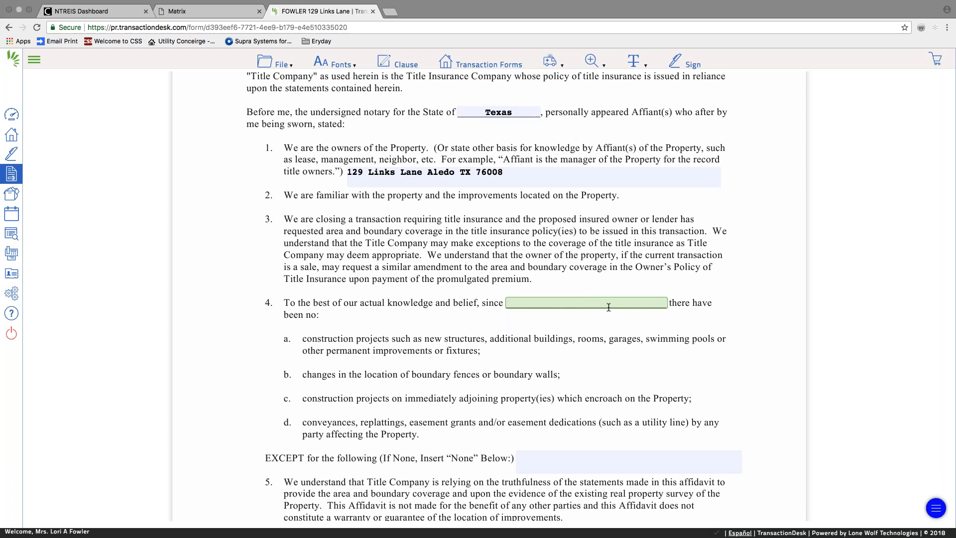
Enter 2016 as the year in item 4 and 'NA - added pool' as the exception.
text(2016)
click(381, 388)
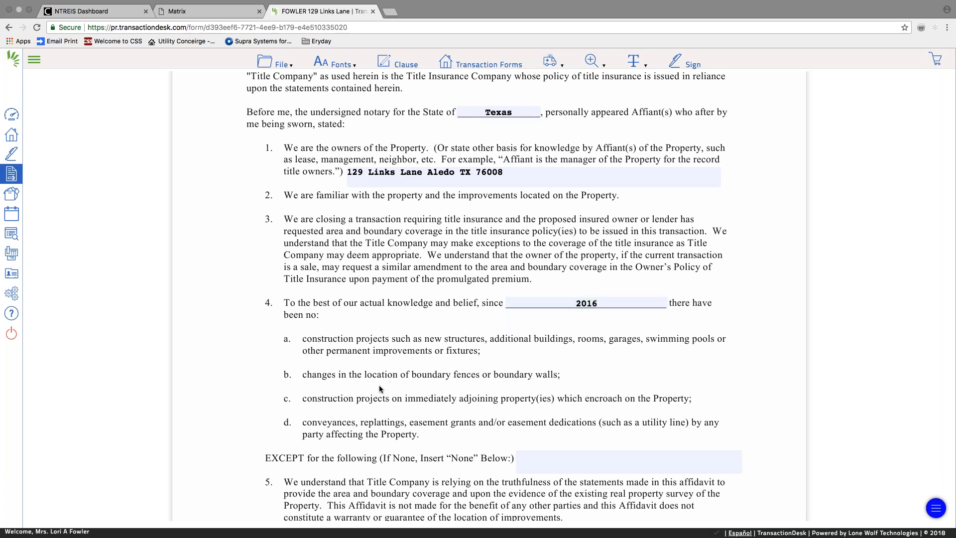
scroll(381, 388, down, 2)
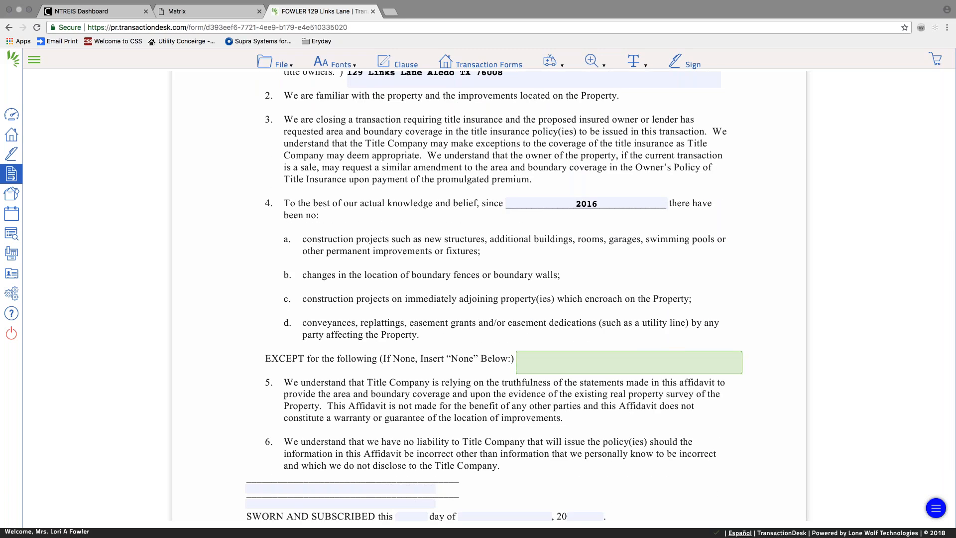
text(NA)
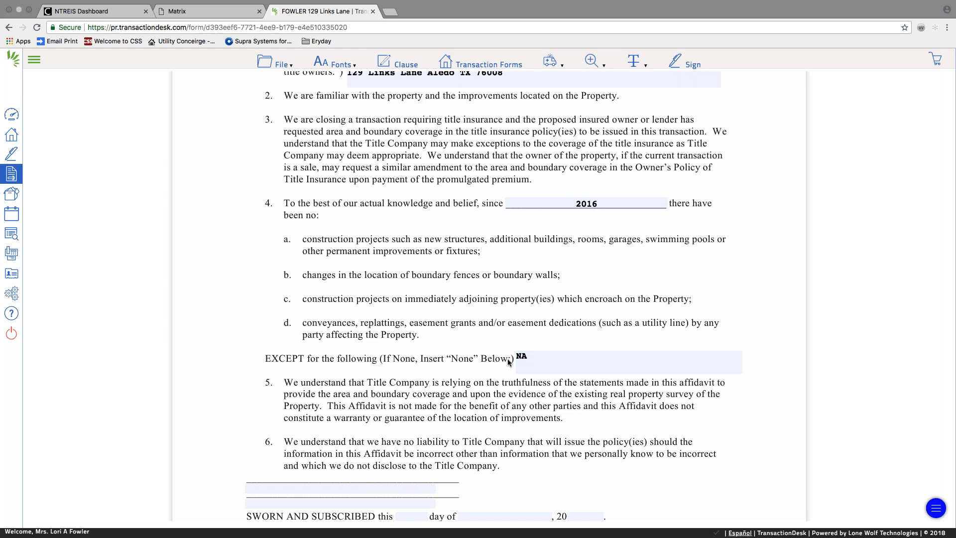
text( - added pool)
click(579, 407)
Fill the two signer lines with Seller 1 and Seller 2.
scroll(578, 405, down, 4)
click(392, 396)
text(Seller 1)
click(350, 408)
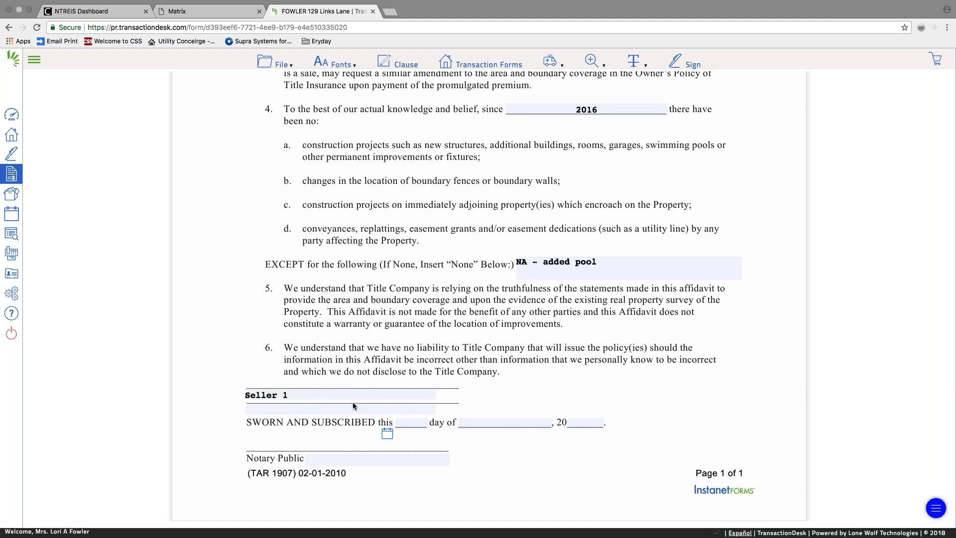
text(Seller)
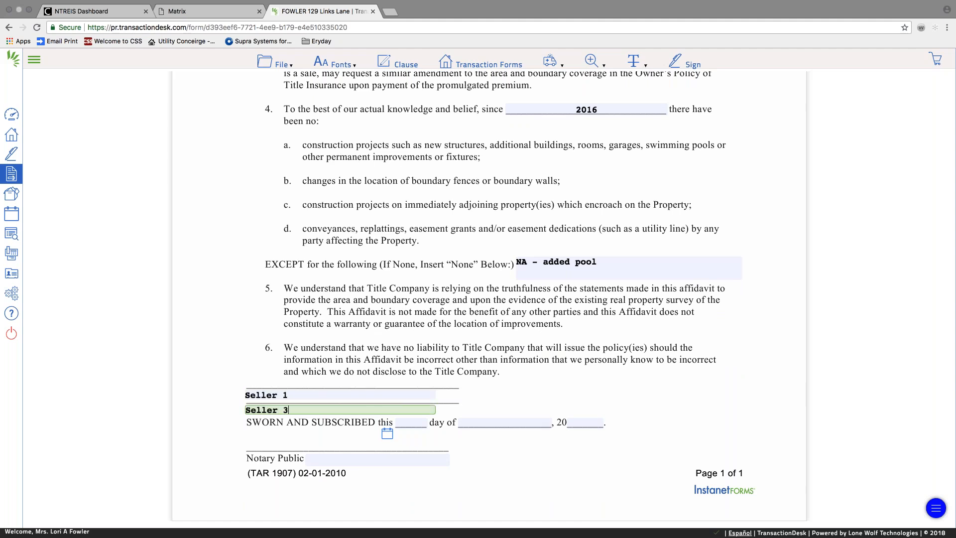
text( 2)
click(401, 315)
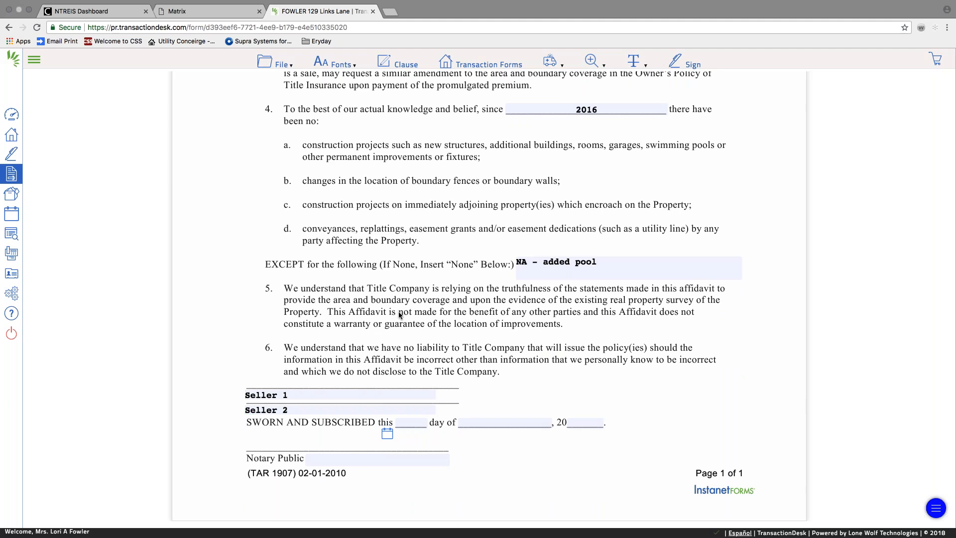
Set the sworn date to June 25 and enter the notary public's name.
click(388, 434)
click(421, 376)
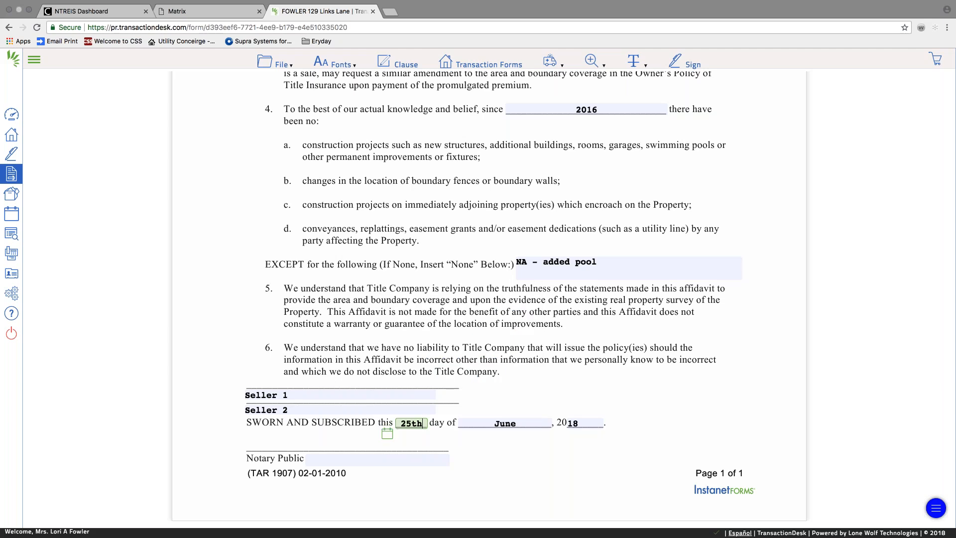
click(377, 456)
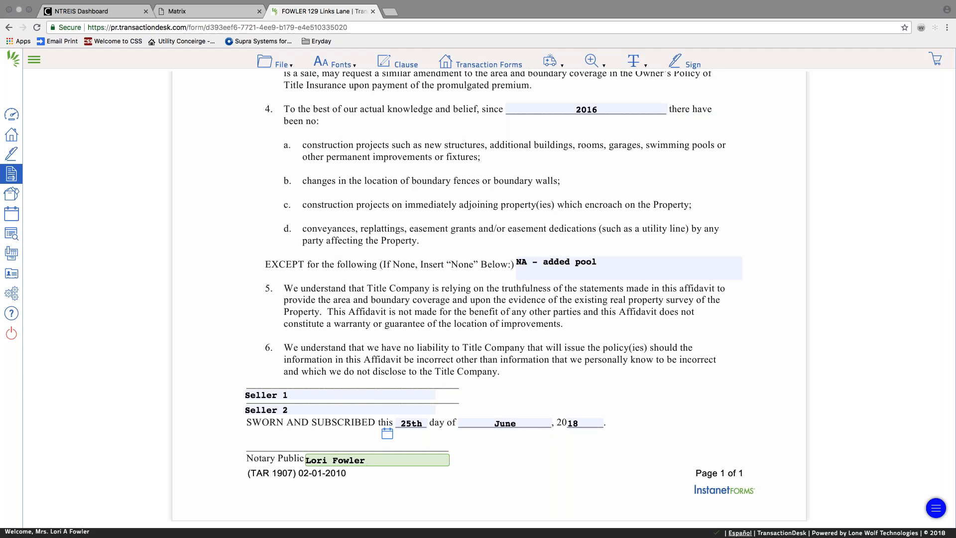
click(275, 63)
Save the affidavit and open the Residential Data Input Form (Rev. 3/15).
mouse_move(272, 141)
click(342, 143)
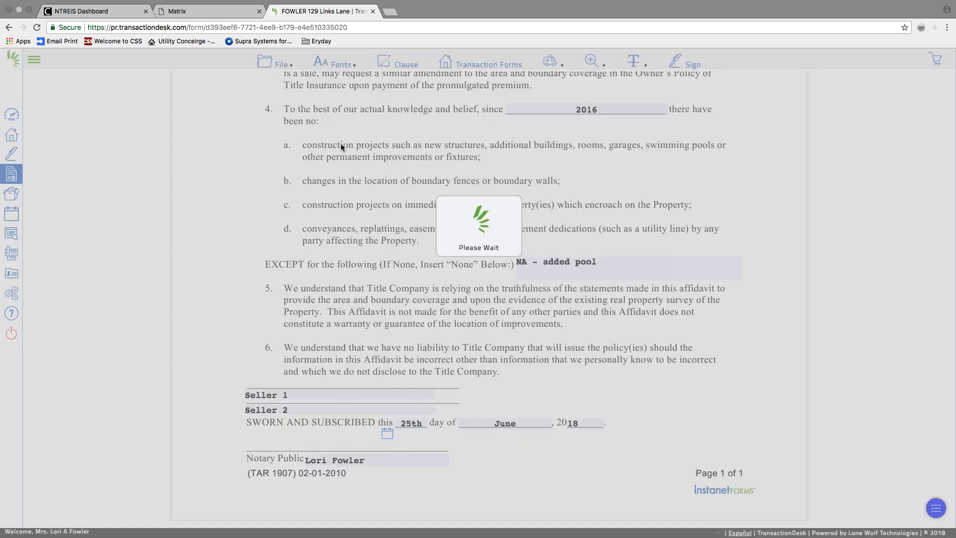
click(275, 62)
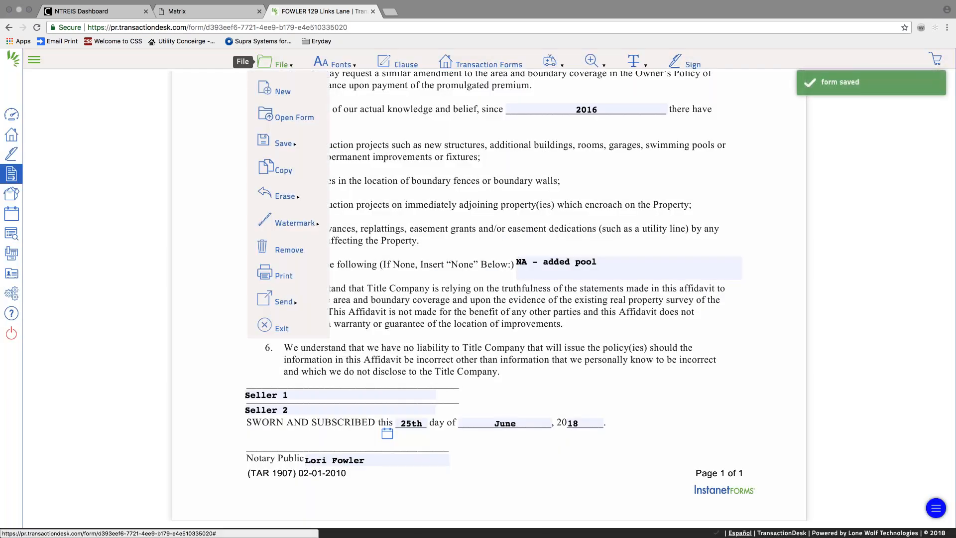
click(291, 116)
scroll(309, 162, down, 2)
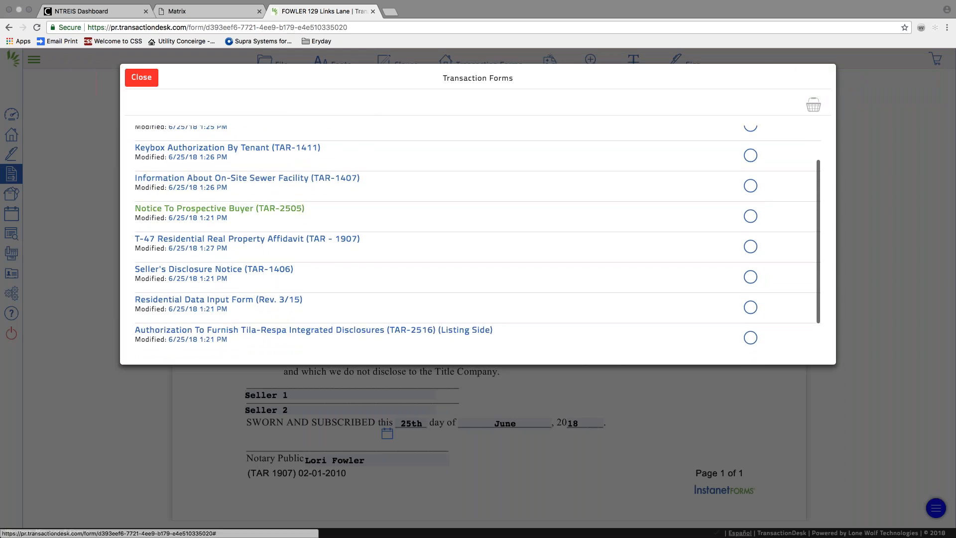
scroll(284, 206, down, 1)
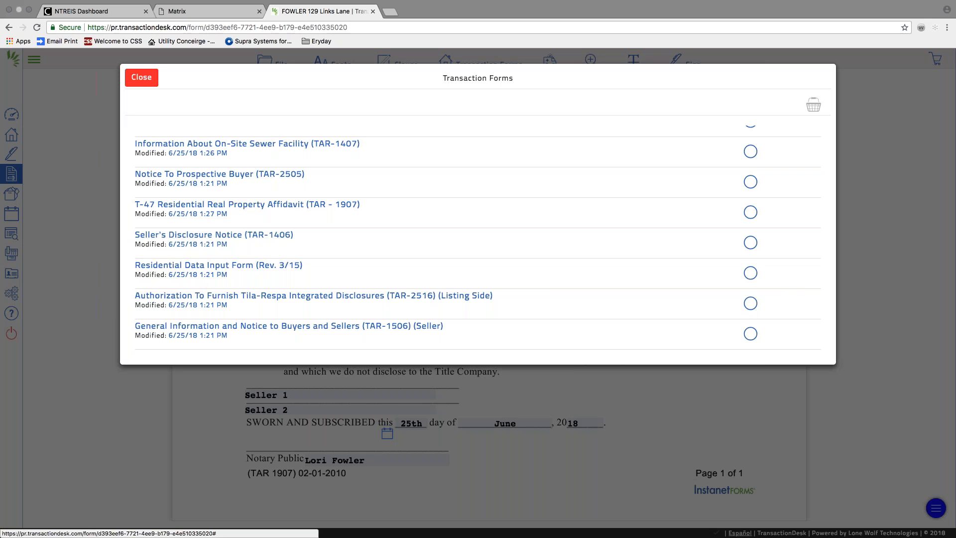
click(254, 267)
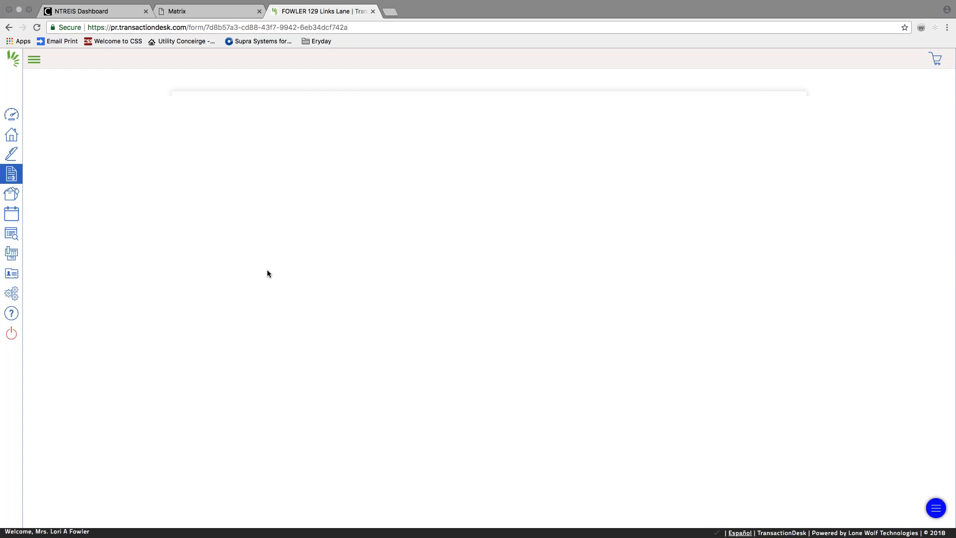
Scroll through the Residential Data Input Form and save it.
scroll(380, 366, down, 3)
scroll(380, 369, down, 20)
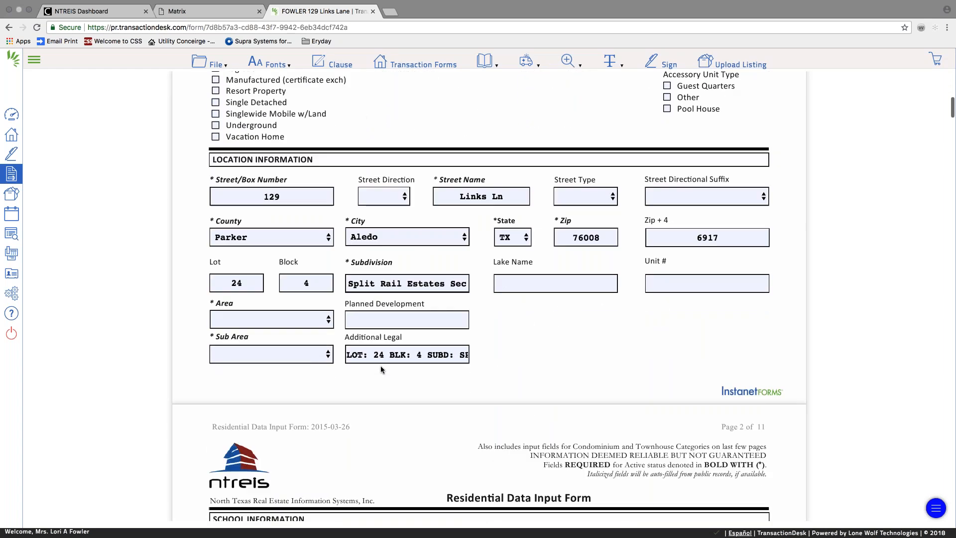
scroll(381, 369, down, 5)
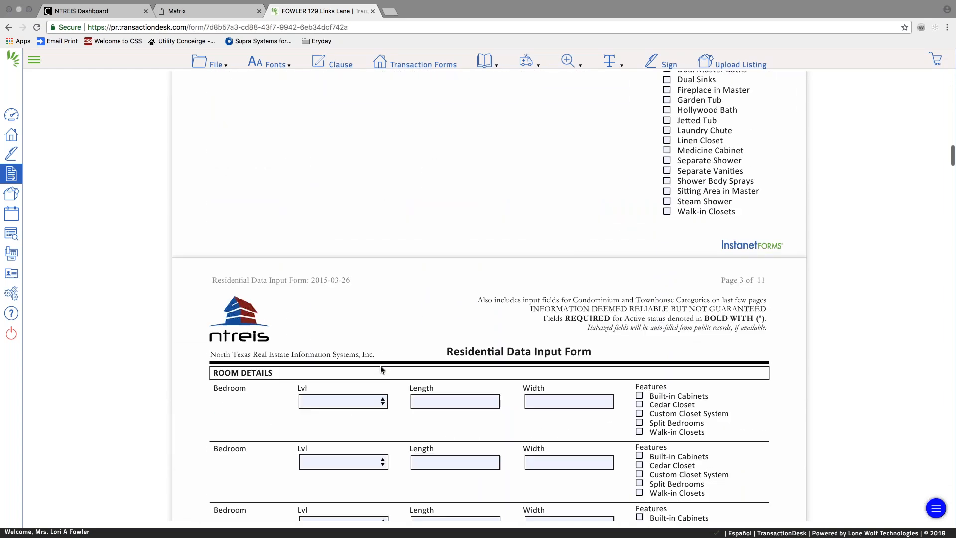
scroll(498, 258, down, 6)
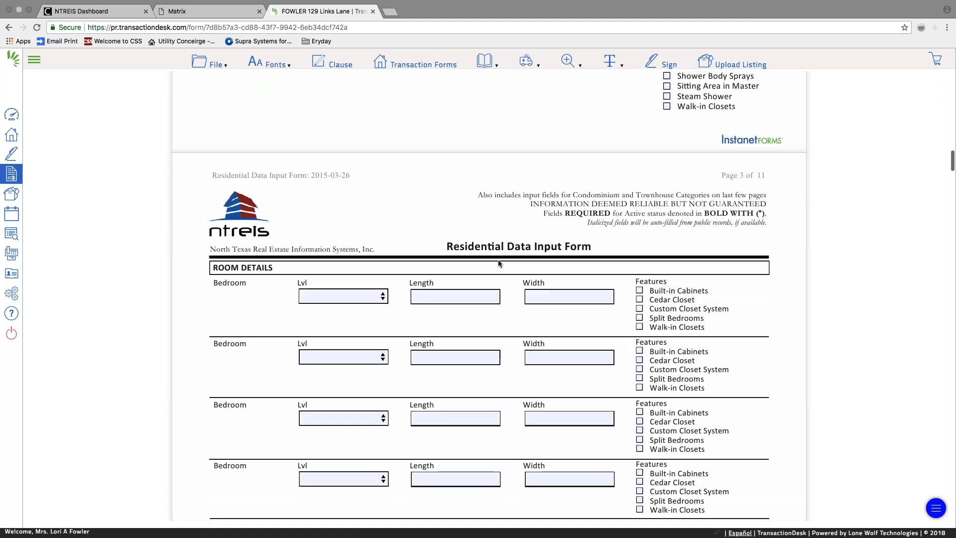
scroll(413, 239, down, 20)
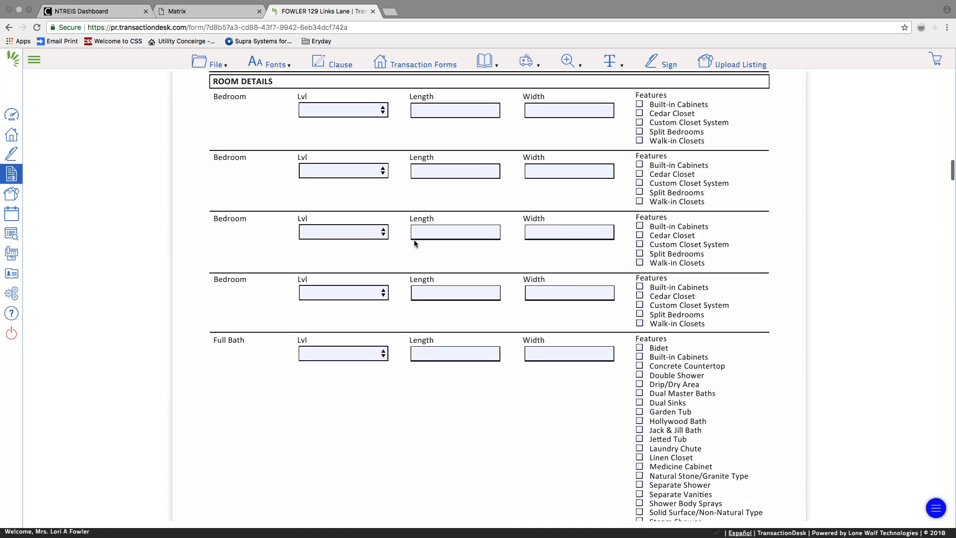
scroll(414, 240, down, 13)
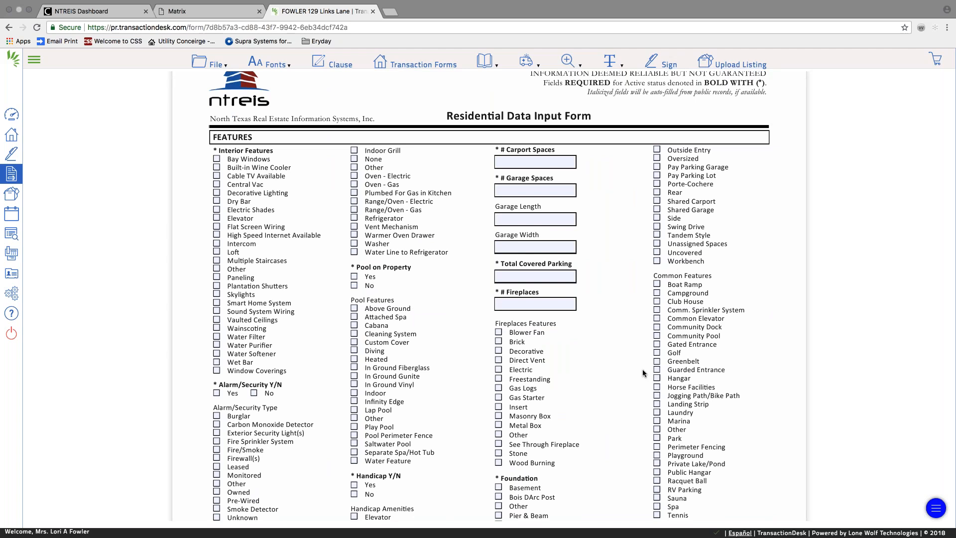
click(212, 63)
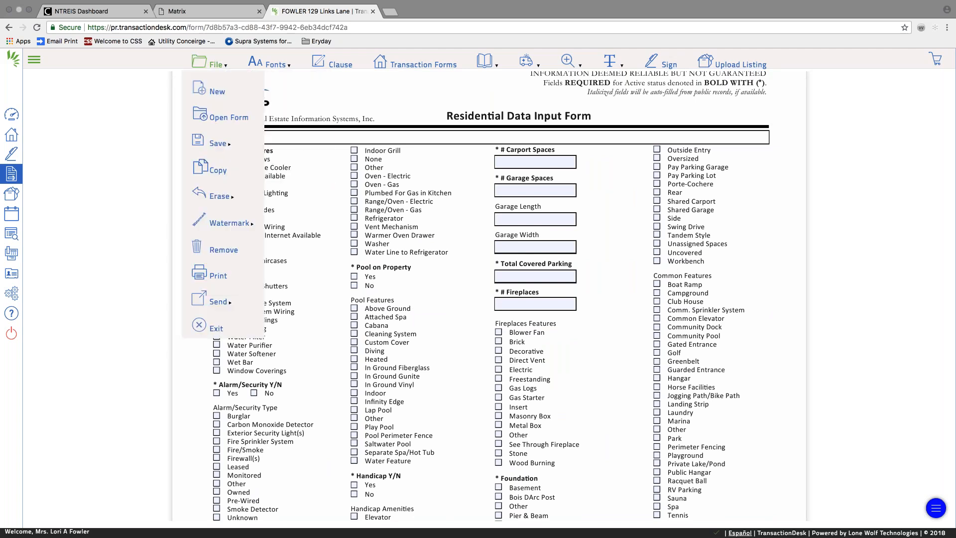
mouse_move(217, 144)
click(277, 145)
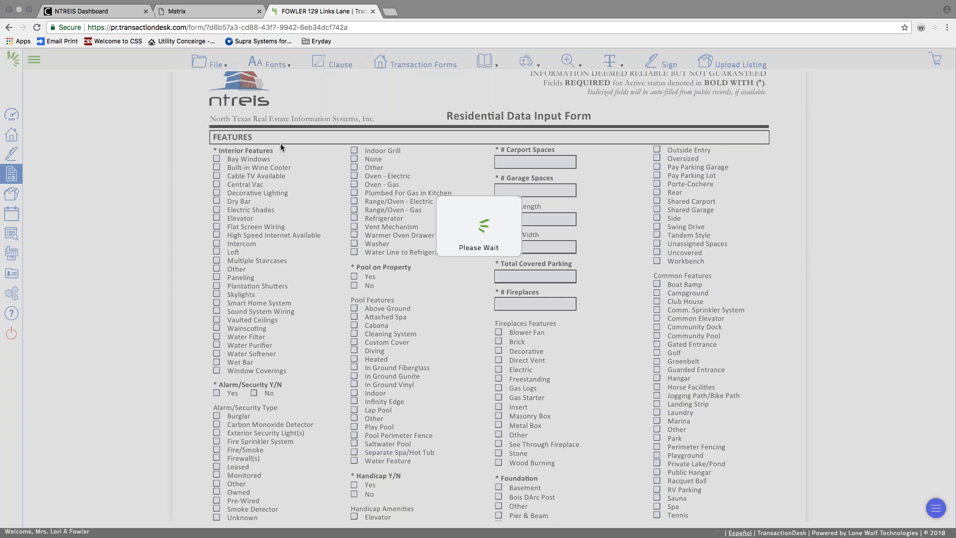
Bring up the Transaction Forms list and scroll through it.
click(212, 62)
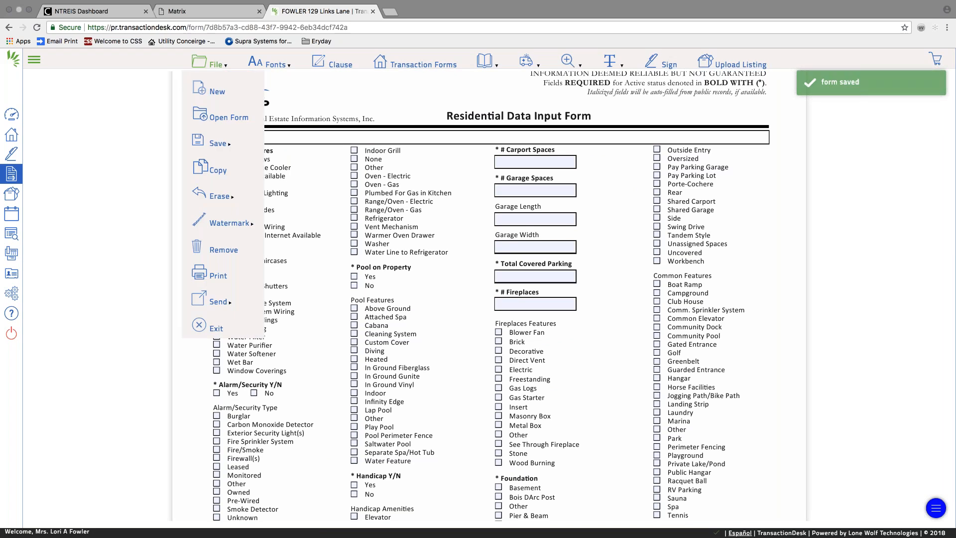
click(224, 112)
scroll(225, 172, down, 2)
scroll(225, 172, down, 2)
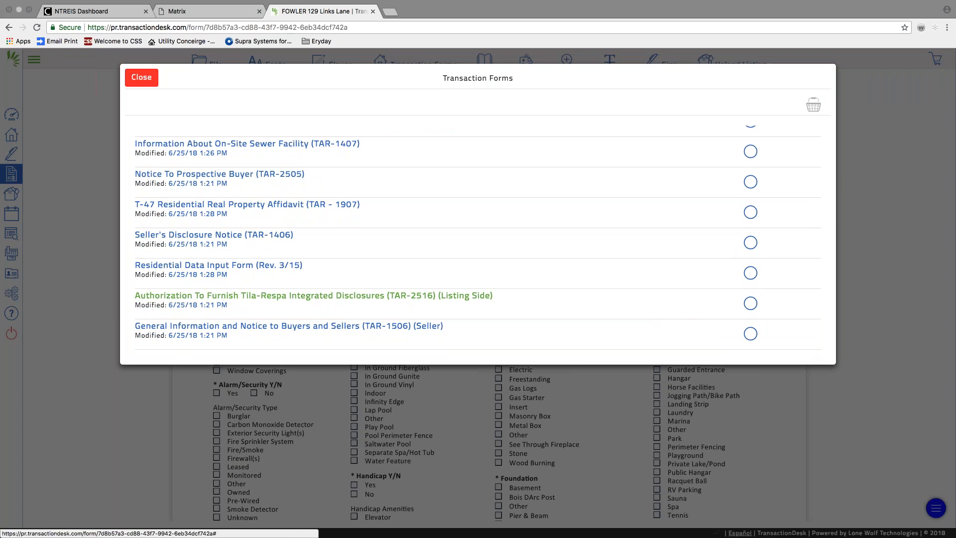
Open the TILA-RESPA authorization, mark the clients as Seller, and save it.
click(245, 295)
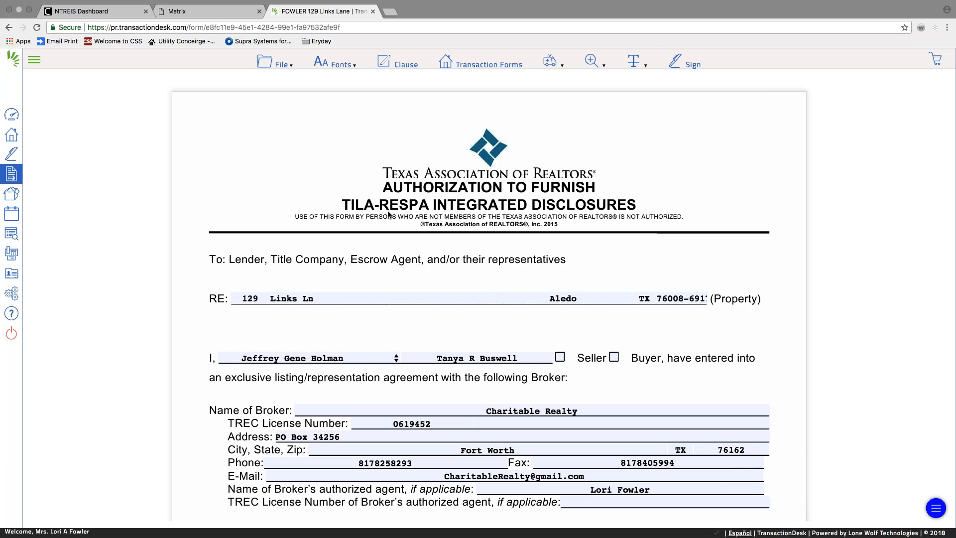
scroll(512, 268, down, 3)
click(561, 256)
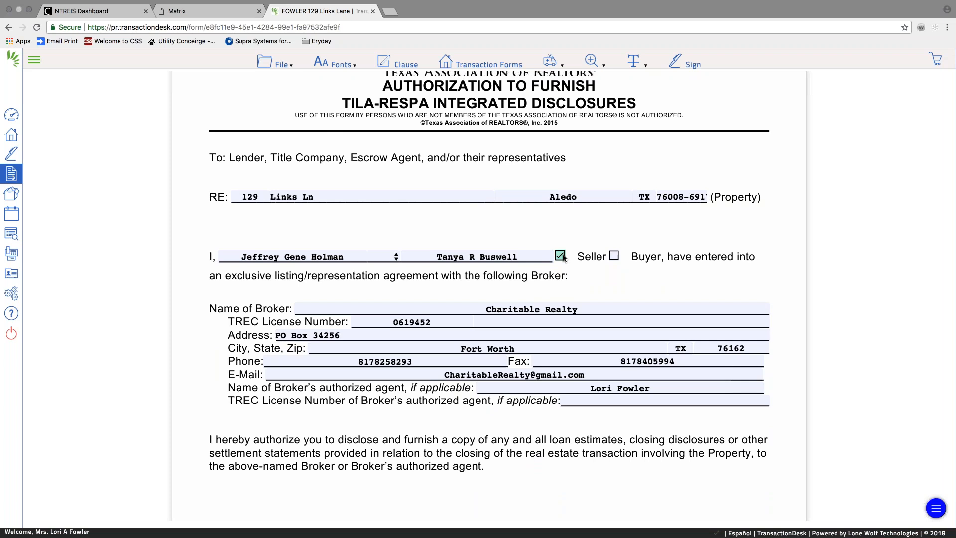
scroll(563, 257, down, 8)
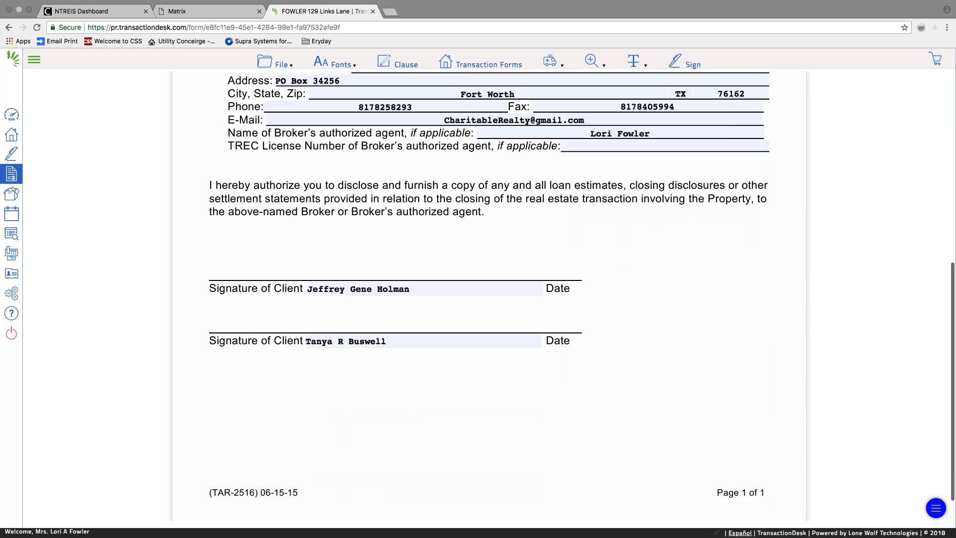
click(280, 64)
mouse_move(298, 143)
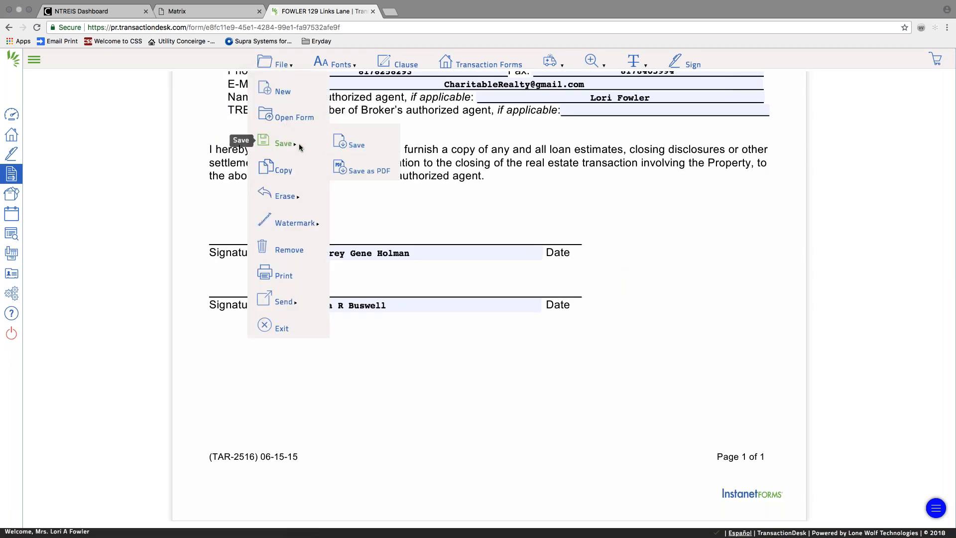
click(345, 144)
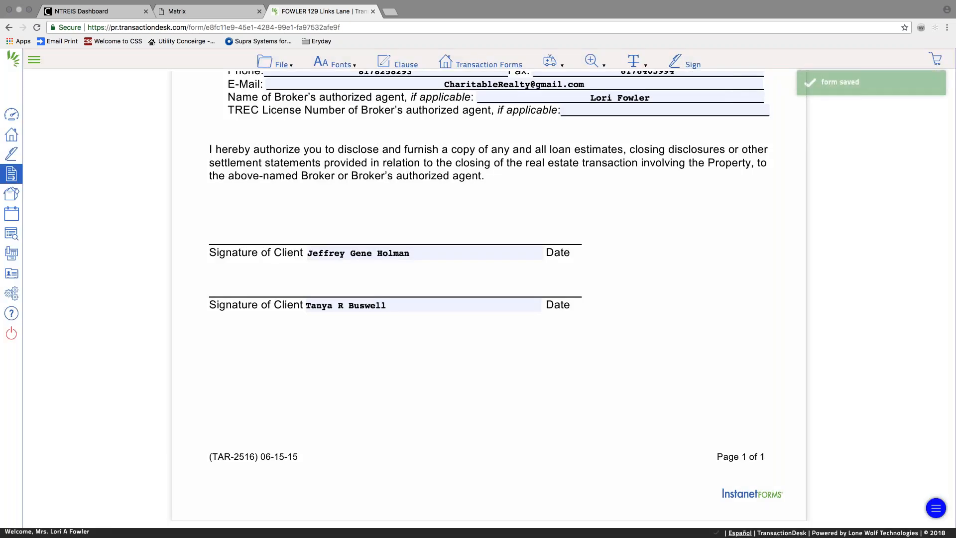
Open the General Information and Notice form from the Transaction Forms list.
click(280, 64)
click(288, 116)
scroll(294, 245, down, 4)
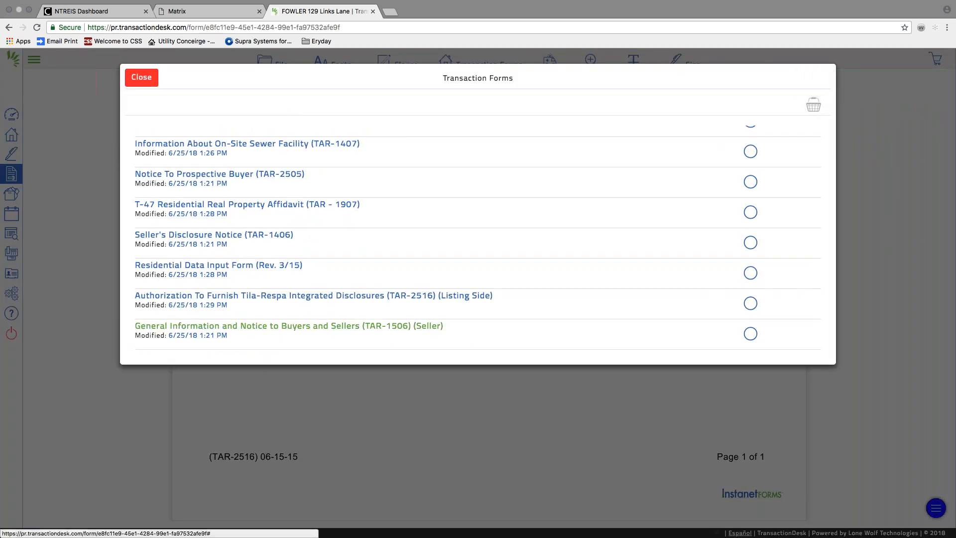
click(289, 326)
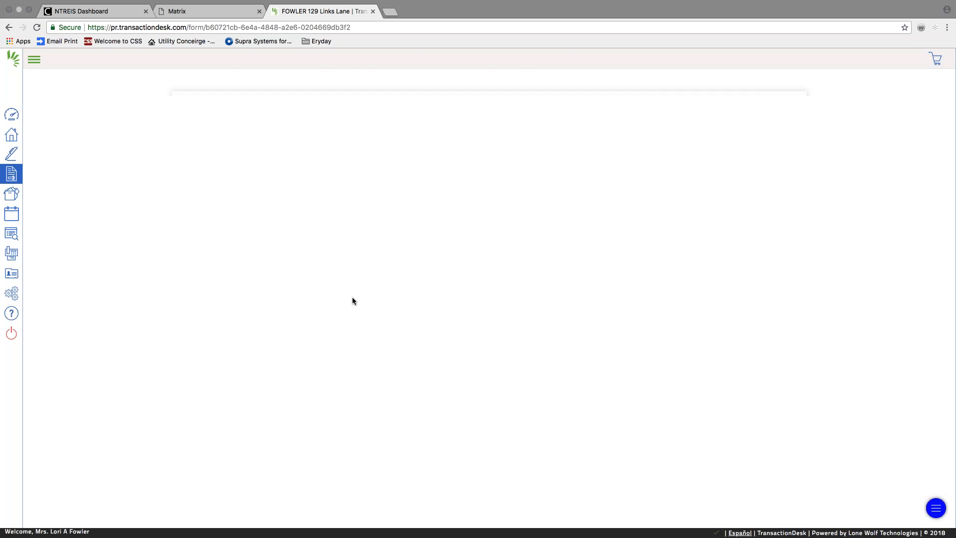
Scroll down the General Information form to its signature page and back up.
scroll(356, 297, down, 15)
scroll(357, 307, down, 20)
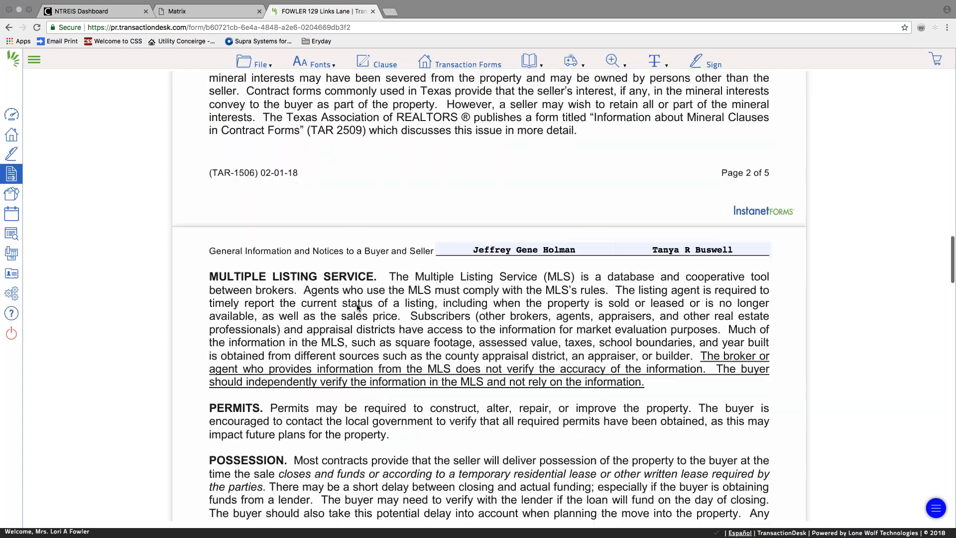
scroll(356, 307, down, 4)
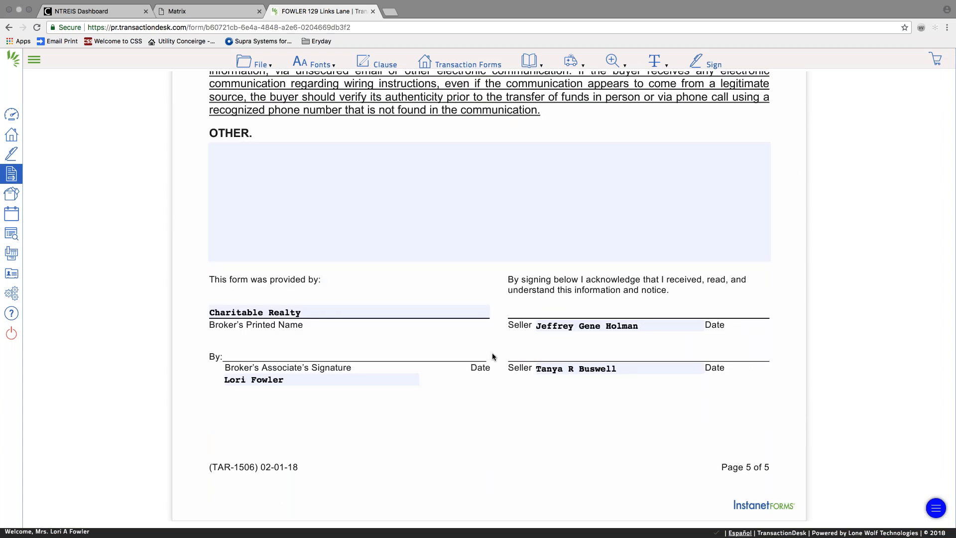
scroll(491, 353, up, 14)
scroll(492, 355, up, 9)
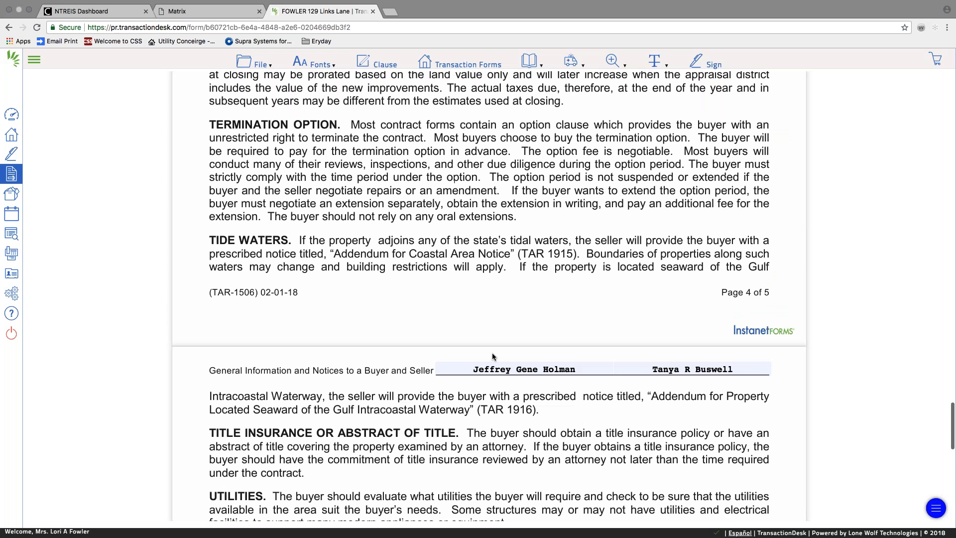
scroll(493, 355, up, 2)
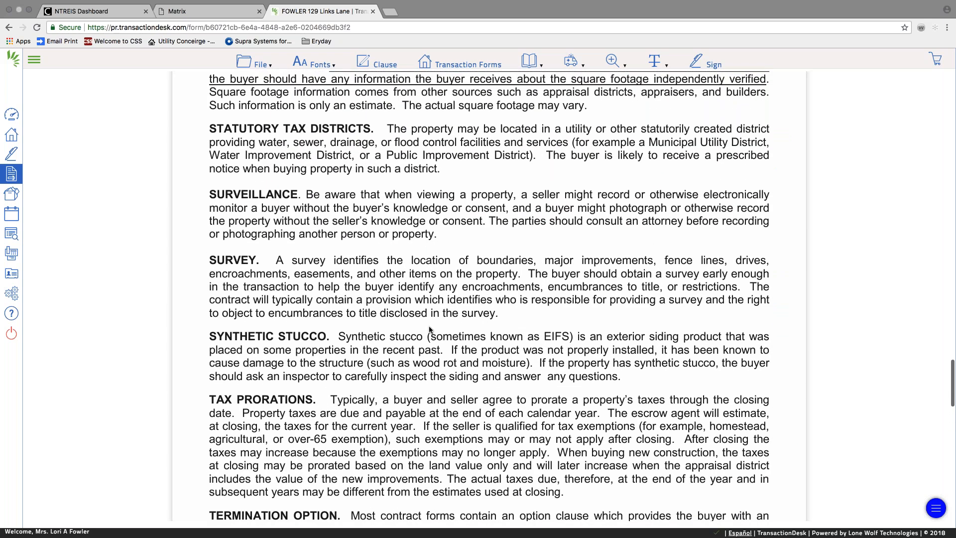
Check the forms list without switching forms, then exit to the transaction dashboard.
click(266, 66)
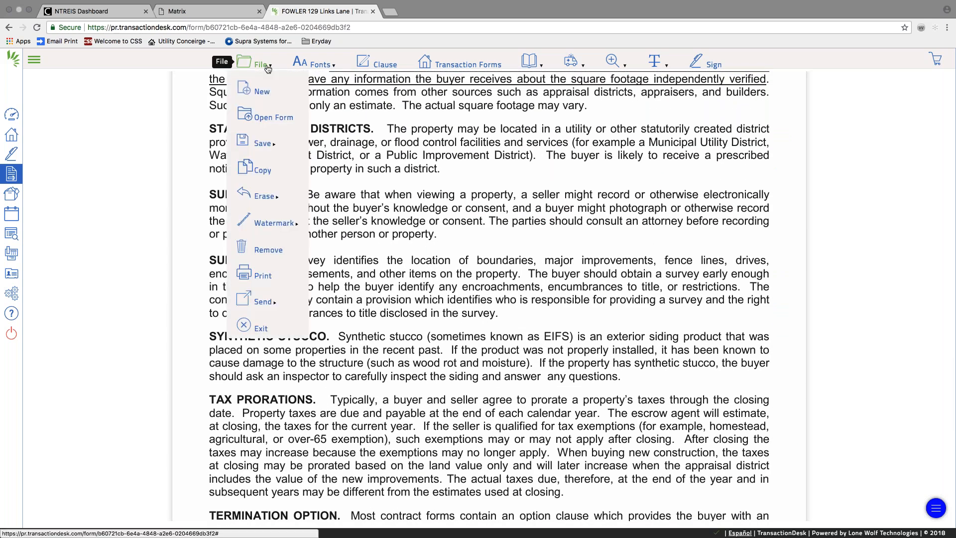
click(261, 114)
scroll(478, 238, down, 3)
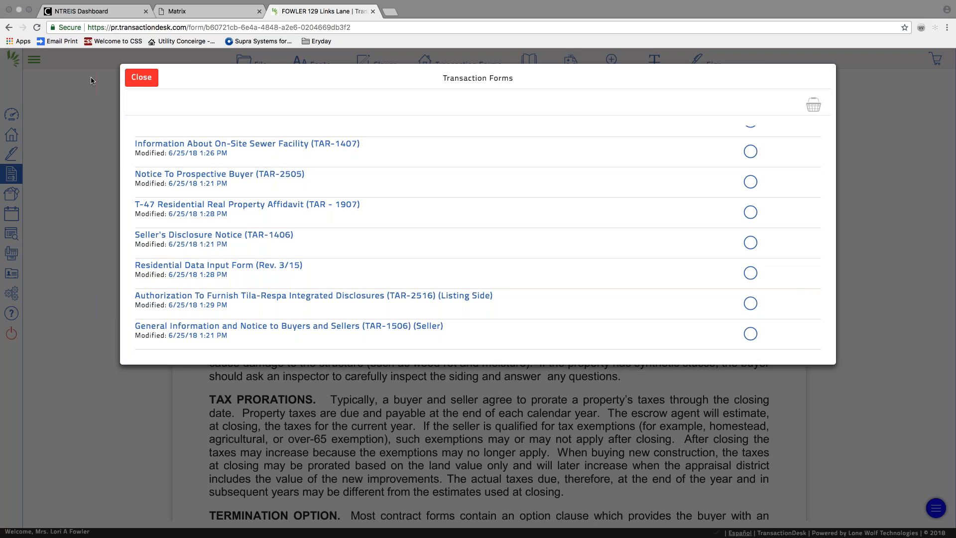
click(136, 80)
click(249, 62)
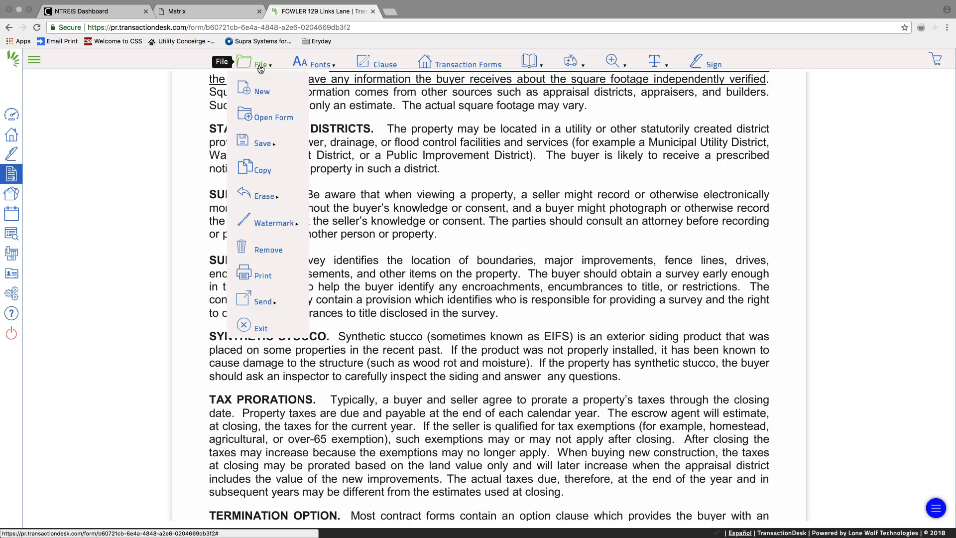
click(258, 328)
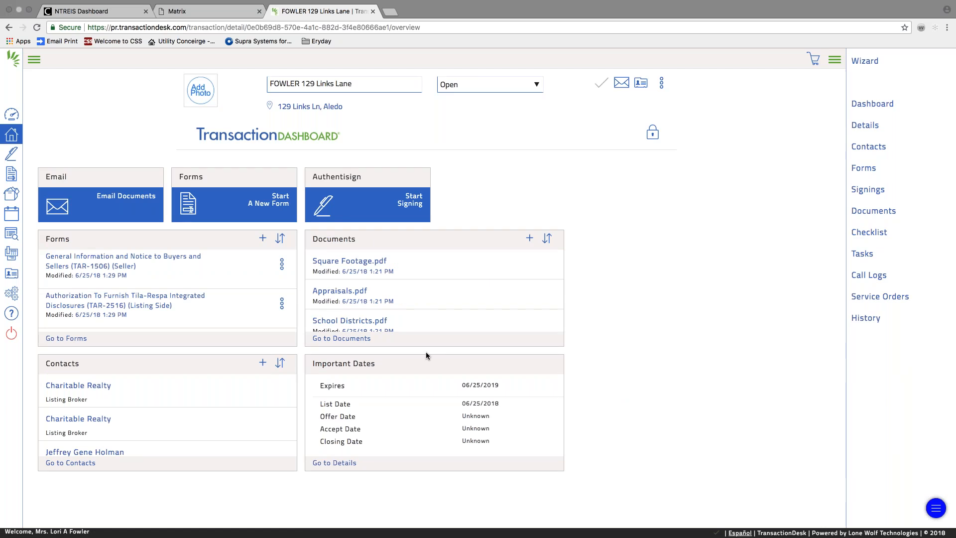
Scroll the Documents list to see Listing Presentation.pdf and Fax-Back Cover Sheet.pdf.
scroll(401, 257, down, 5)
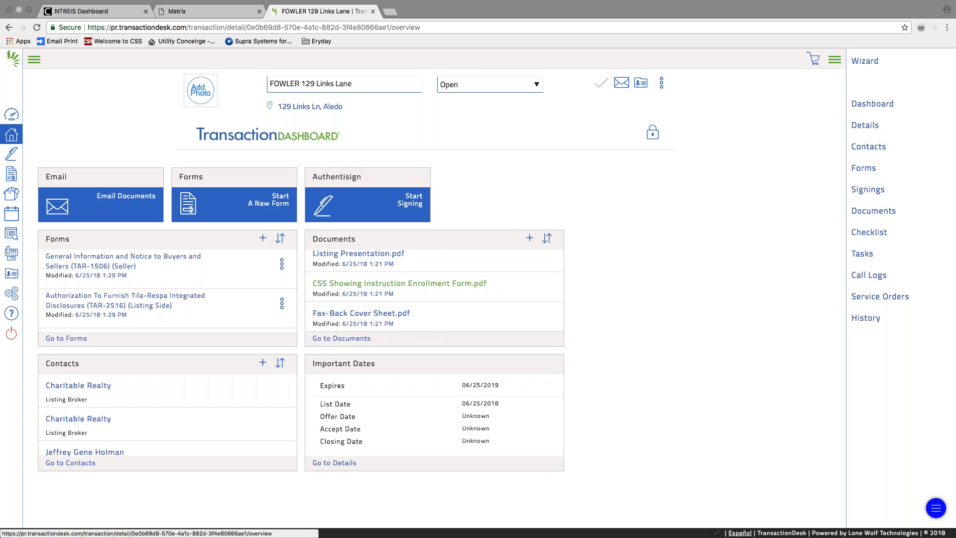
scroll(400, 283, up, 5)
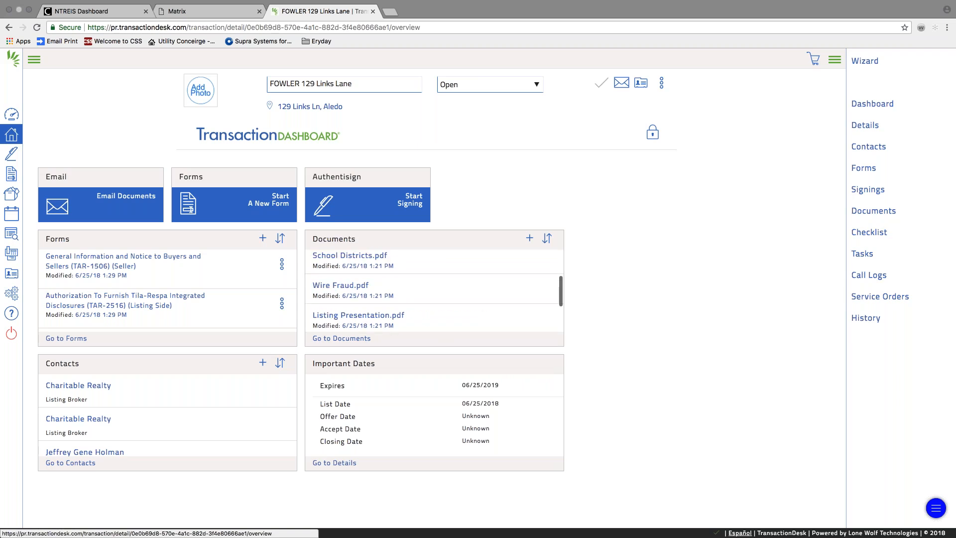
scroll(400, 283, down, 3)
scroll(399, 283, down, 3)
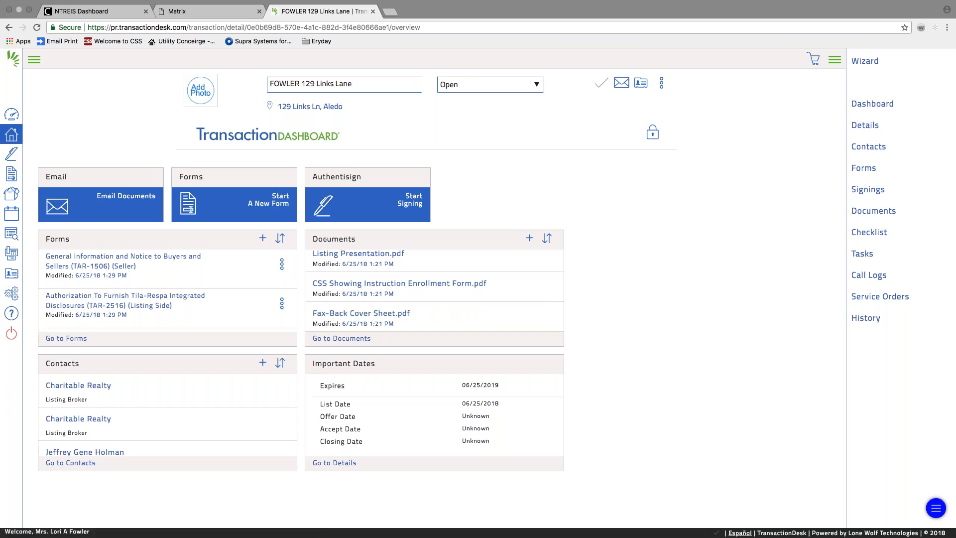
click(409, 204)
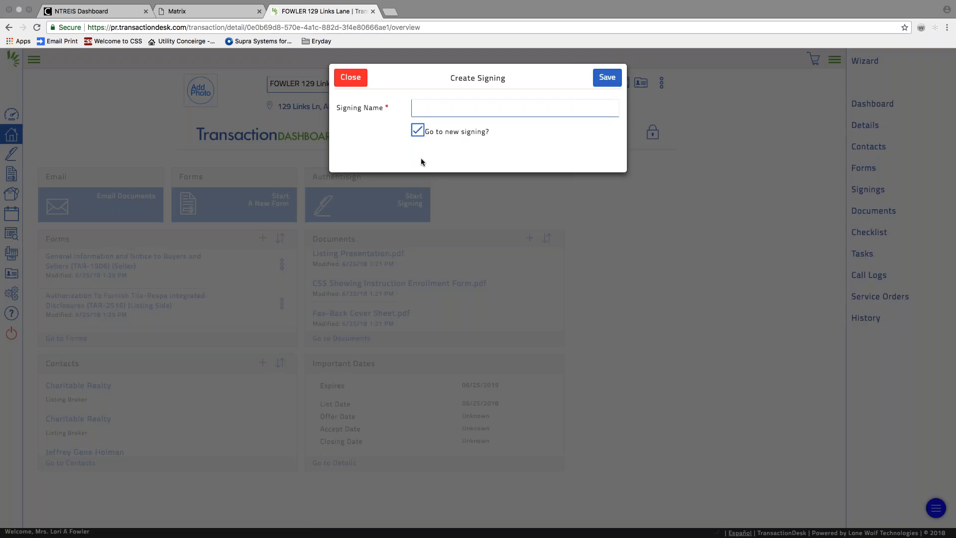
click(423, 110)
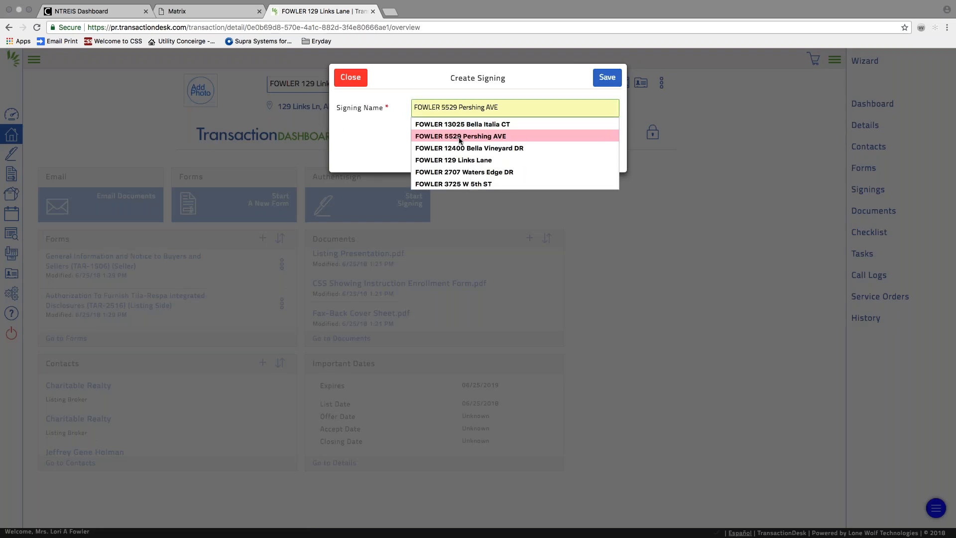
click(458, 157)
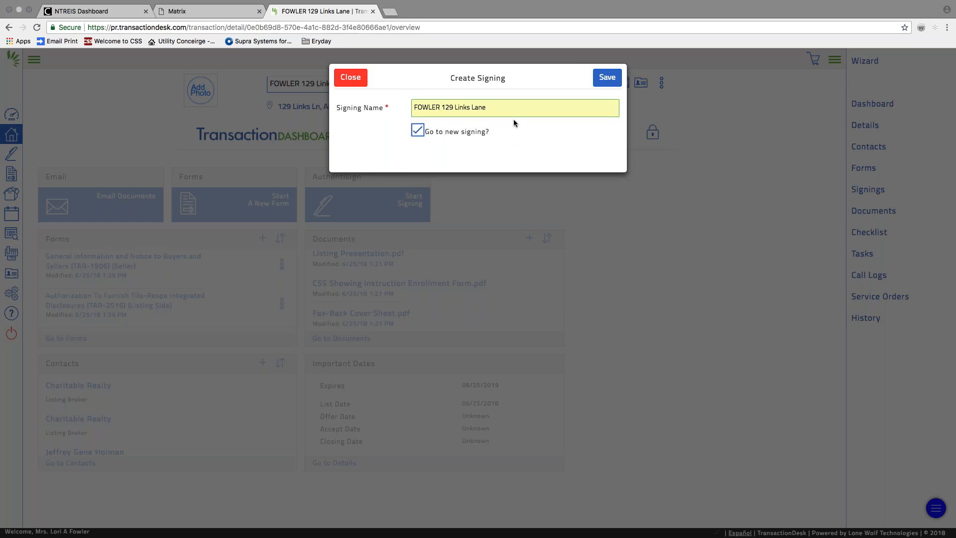
click(608, 79)
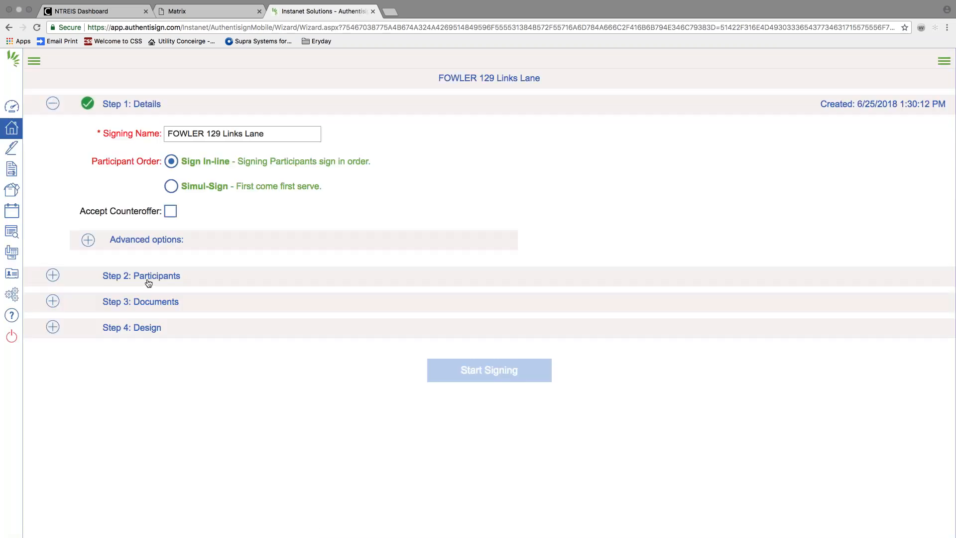
Add the listing agent to Step 2 participants with type Remote Signer.
click(149, 277)
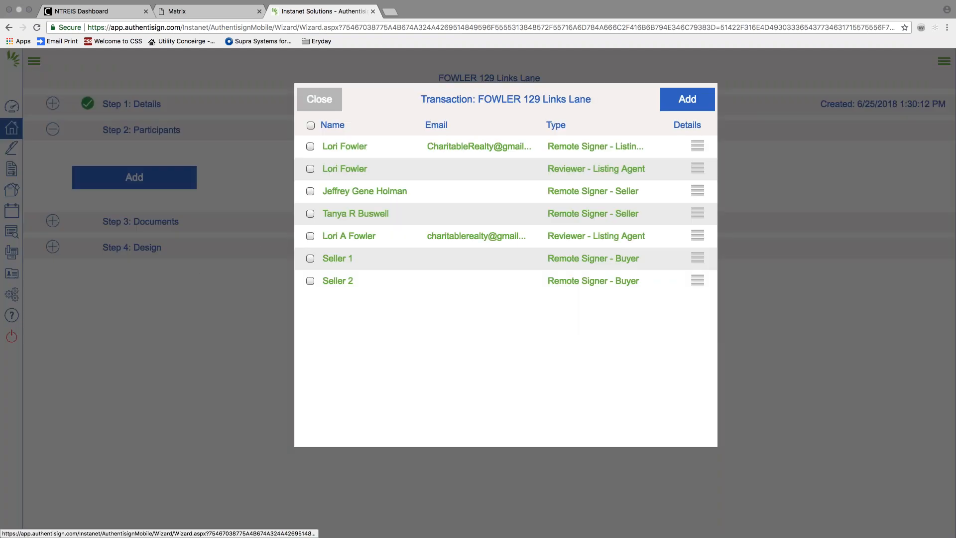
click(309, 236)
click(354, 258)
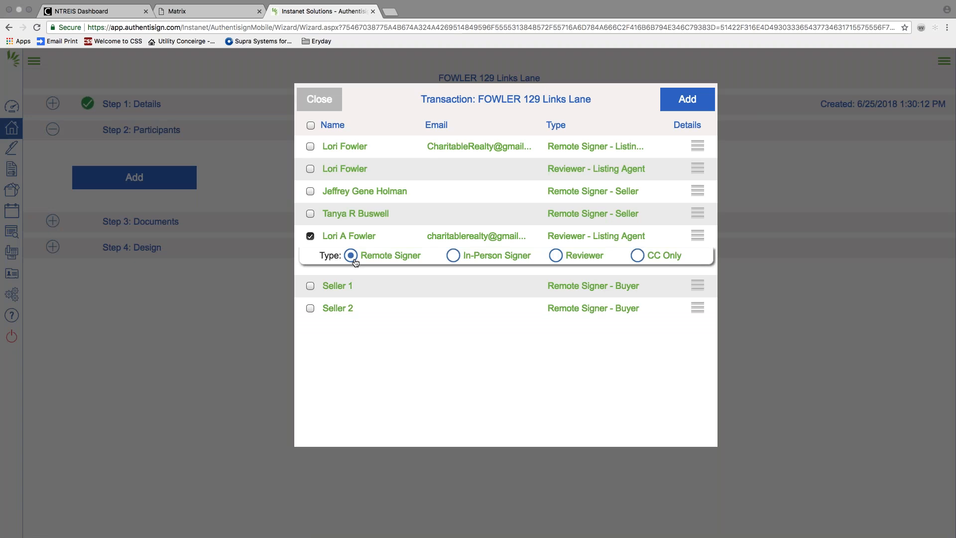
click(686, 108)
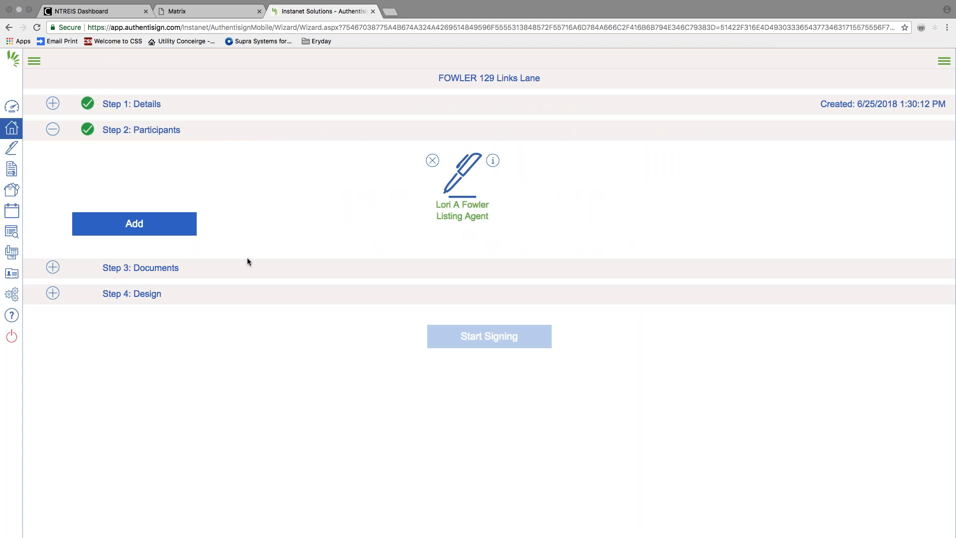
Attach all four checked forms, including the listing agreement and keybox authorization.
click(165, 272)
click(323, 125)
scroll(505, 264, down, 3)
scroll(505, 264, up, 3)
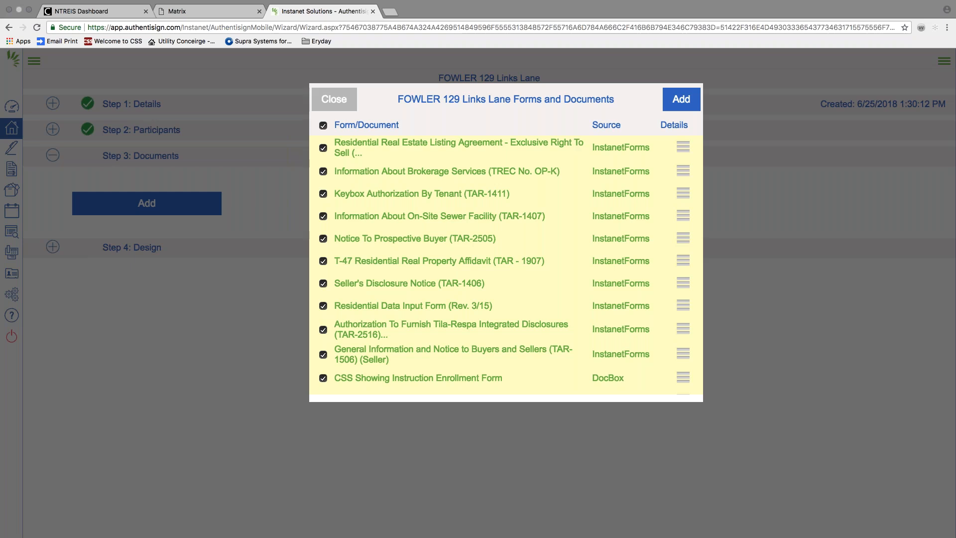
scroll(505, 264, down, 3)
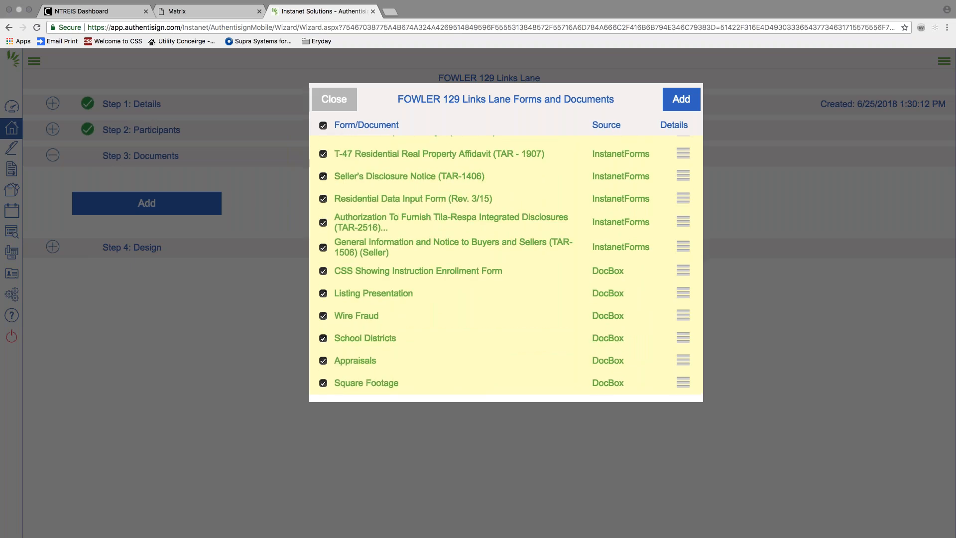
scroll(506, 264, up, 3)
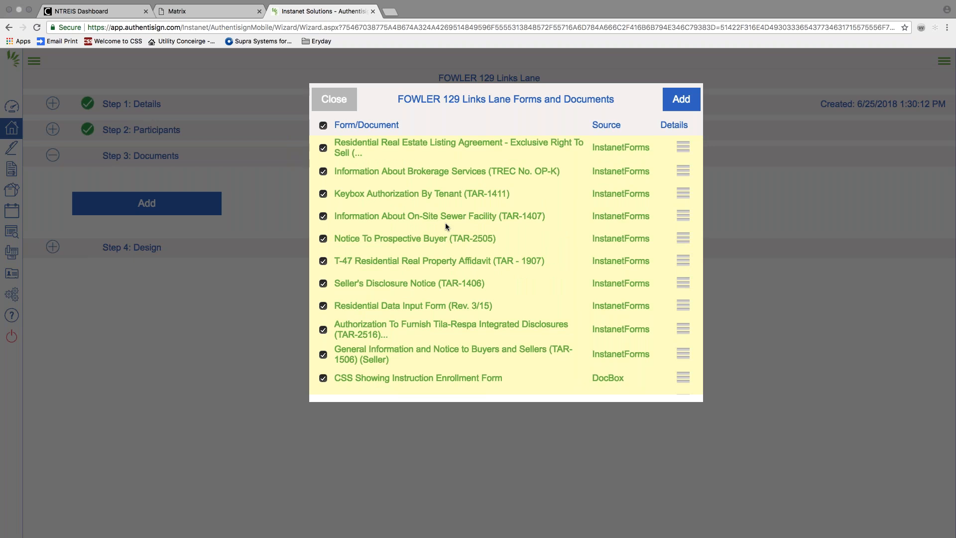
click(681, 99)
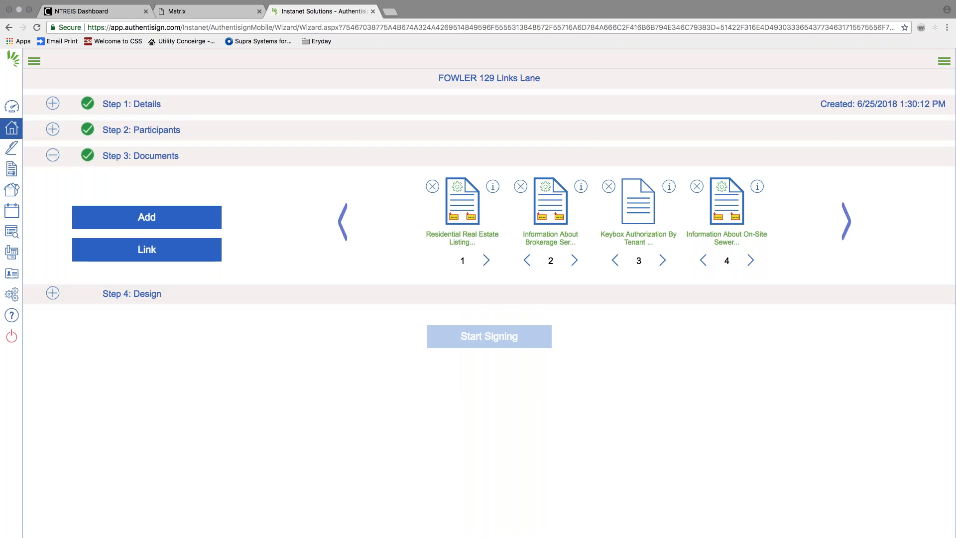
Move Listing Presentation one place later and Seller's Disclosure Notice earlier, then enter Design.
scroll(592, 224, right, 10)
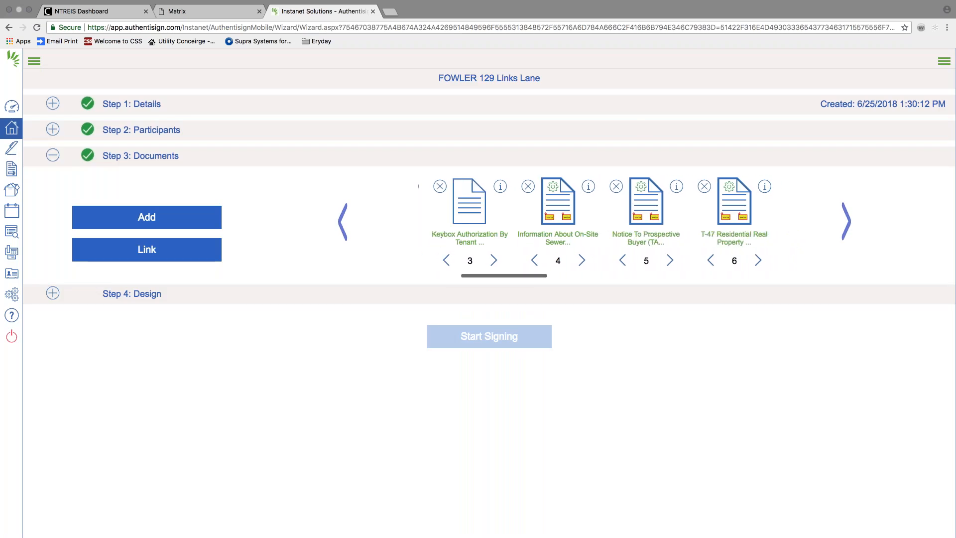
scroll(594, 223, right, 10)
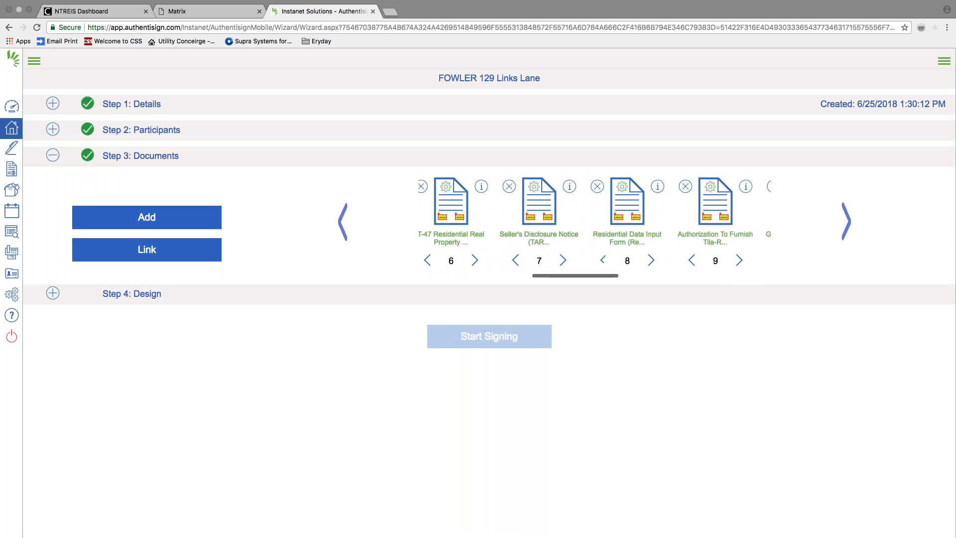
scroll(604, 213, right, 10)
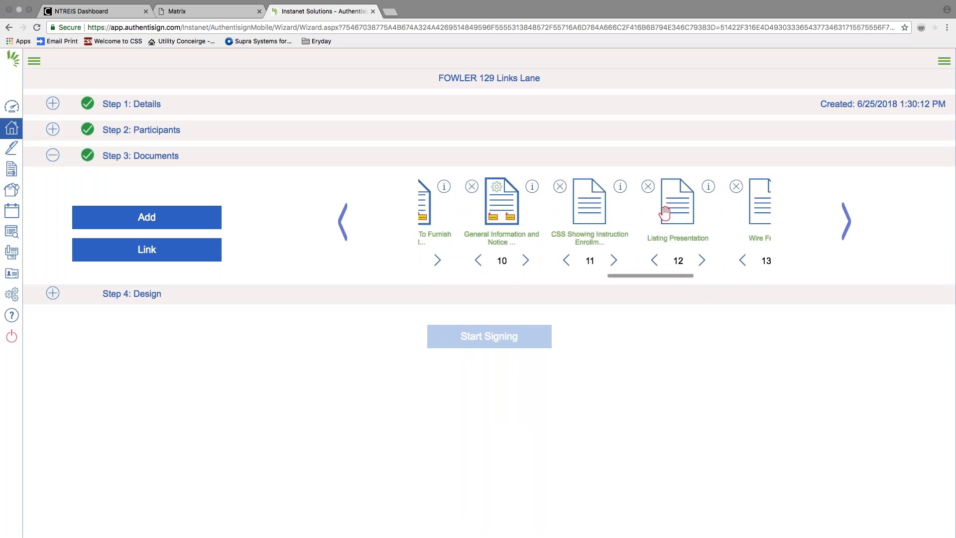
scroll(605, 213, right, 3)
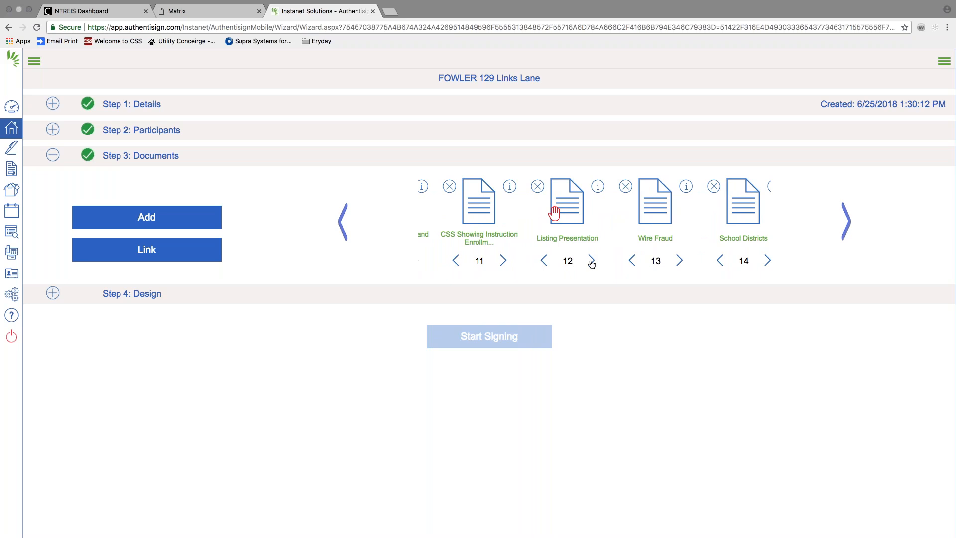
click(591, 259)
scroll(591, 224, right, 12)
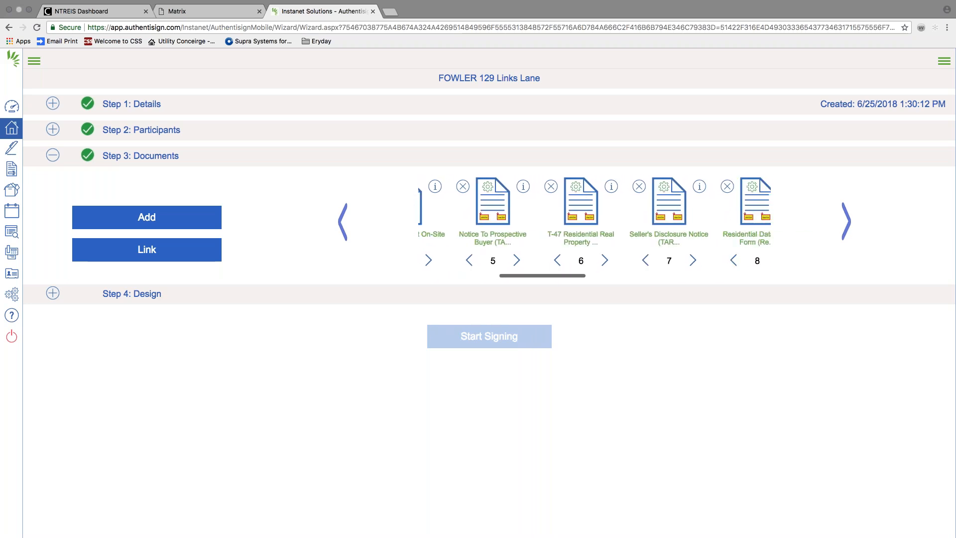
scroll(591, 224, right, 3)
click(589, 260)
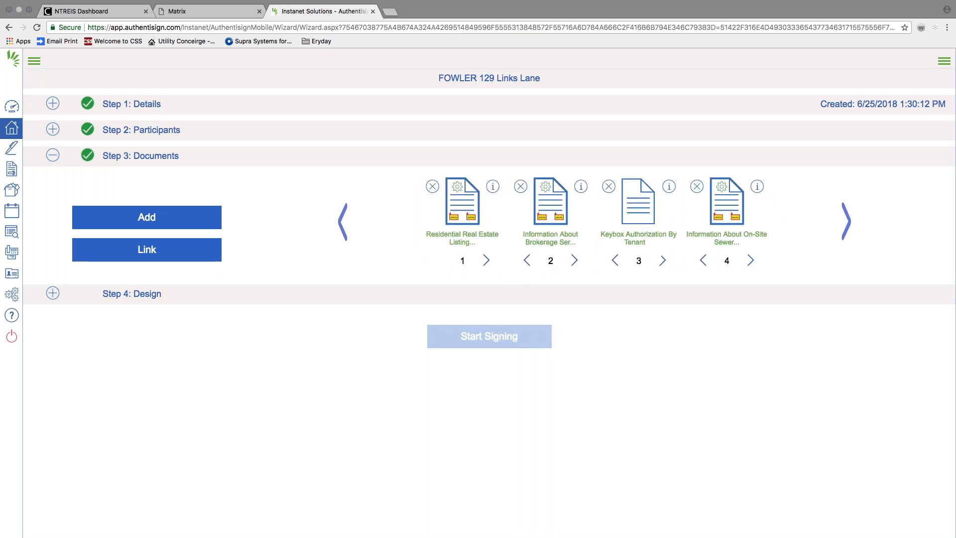
click(155, 294)
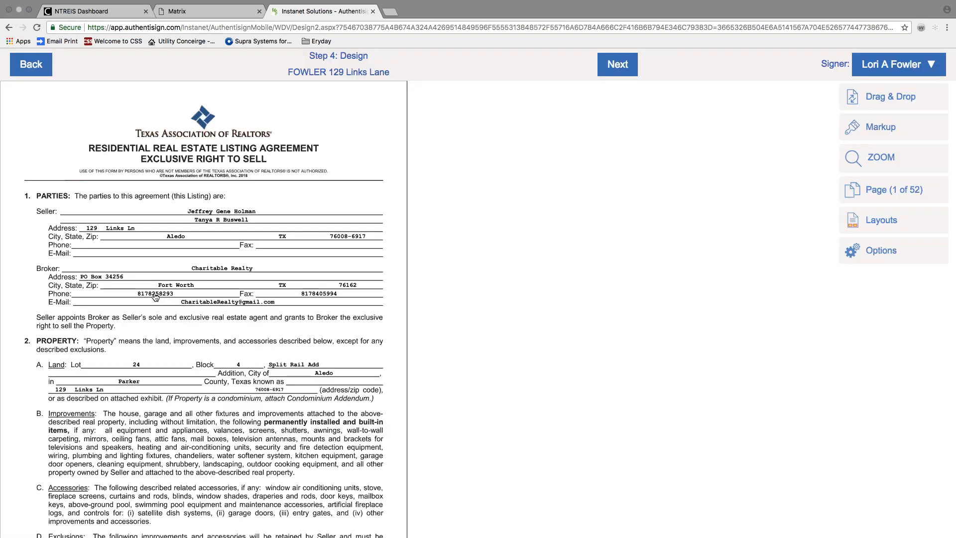
Scroll the 52-page packet down to page 15, the Notice to Prospective Buyer.
scroll(139, 280, down, 3)
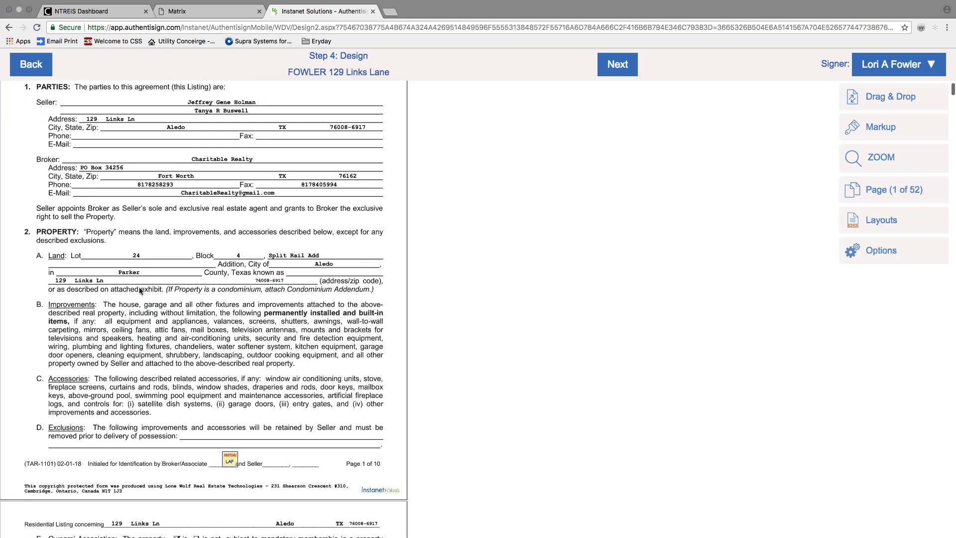
scroll(289, 155, down, 4)
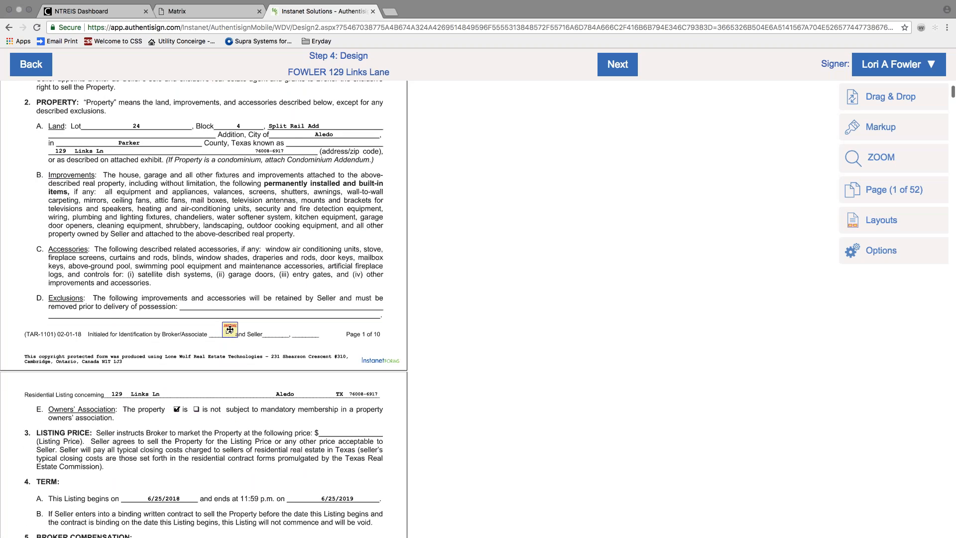
scroll(203, 308, down, 14)
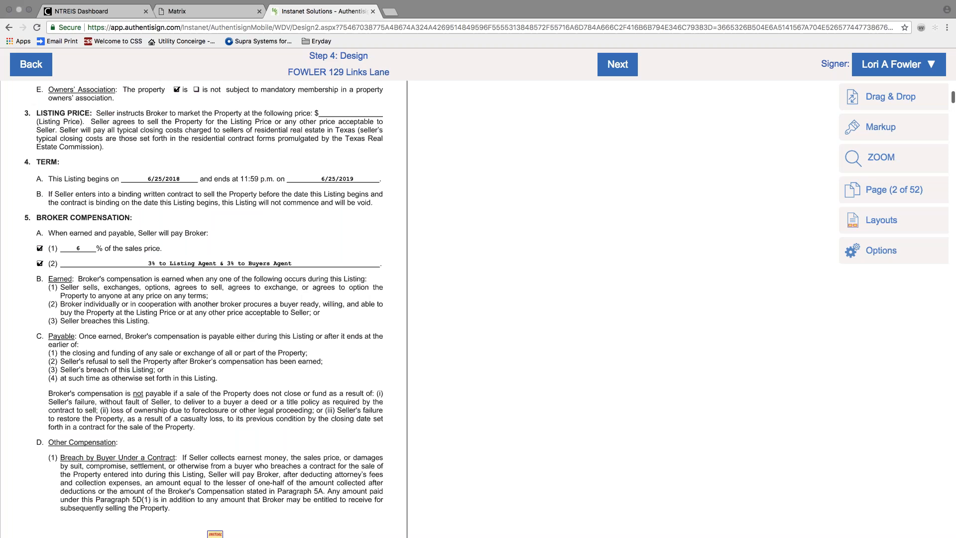
scroll(203, 308, down, 14)
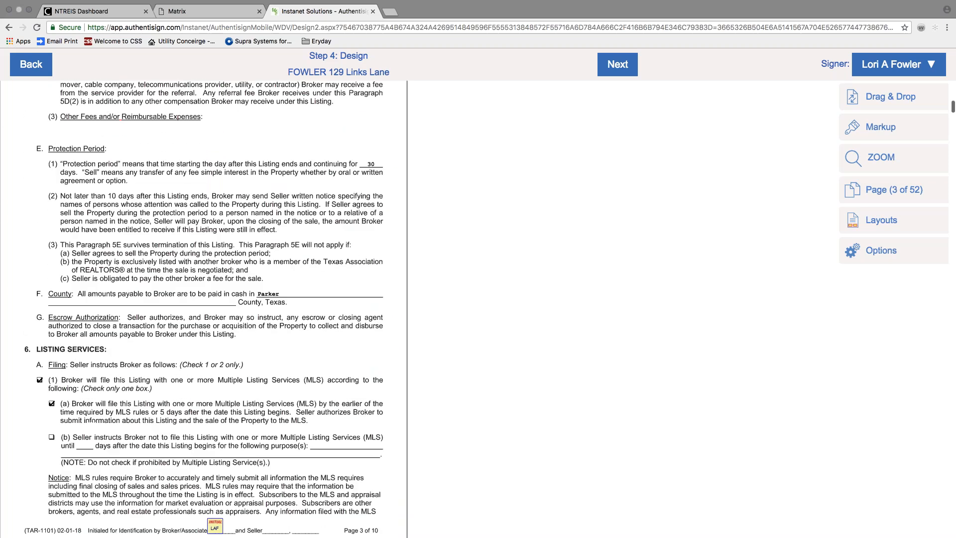
scroll(203, 308, down, 20)
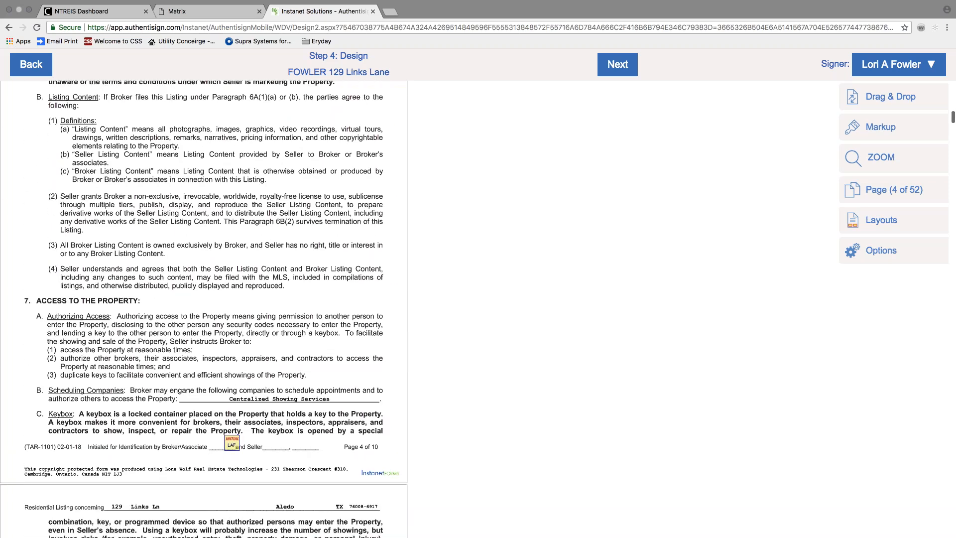
scroll(229, 349, down, 20)
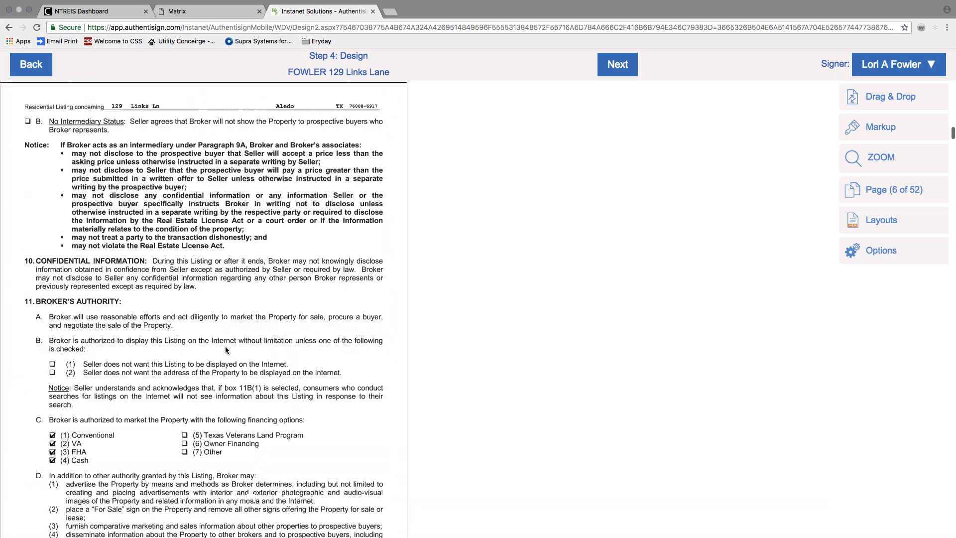
scroll(229, 350, down, 20)
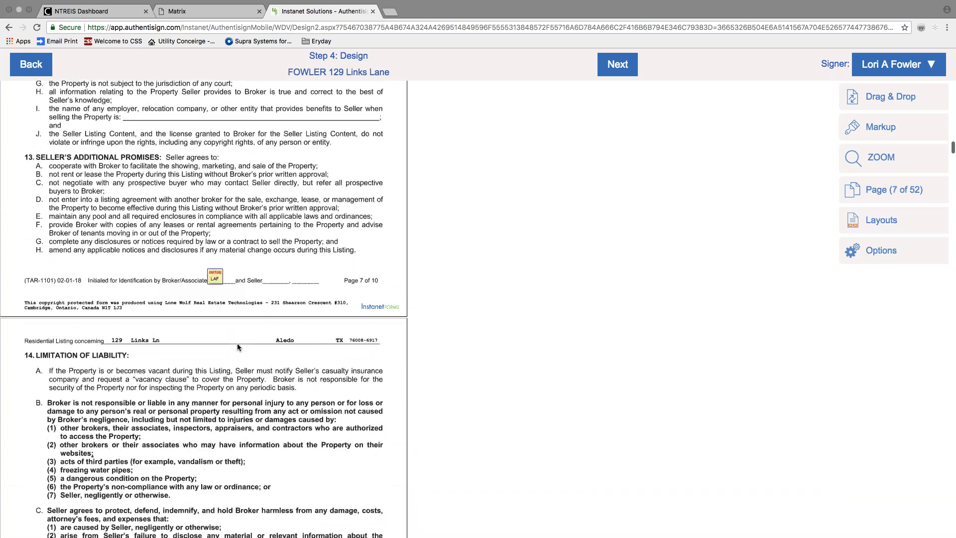
scroll(237, 346, down, 20)
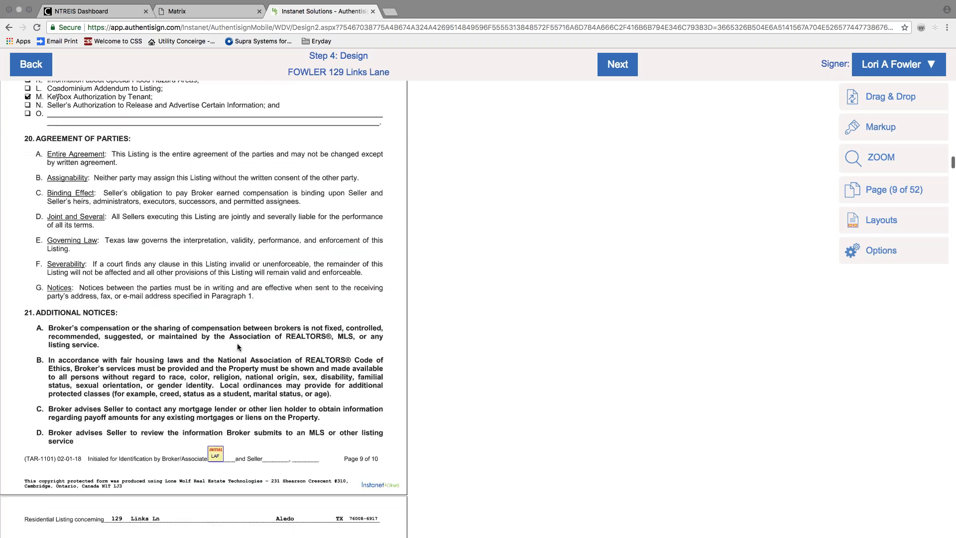
scroll(238, 347, down, 20)
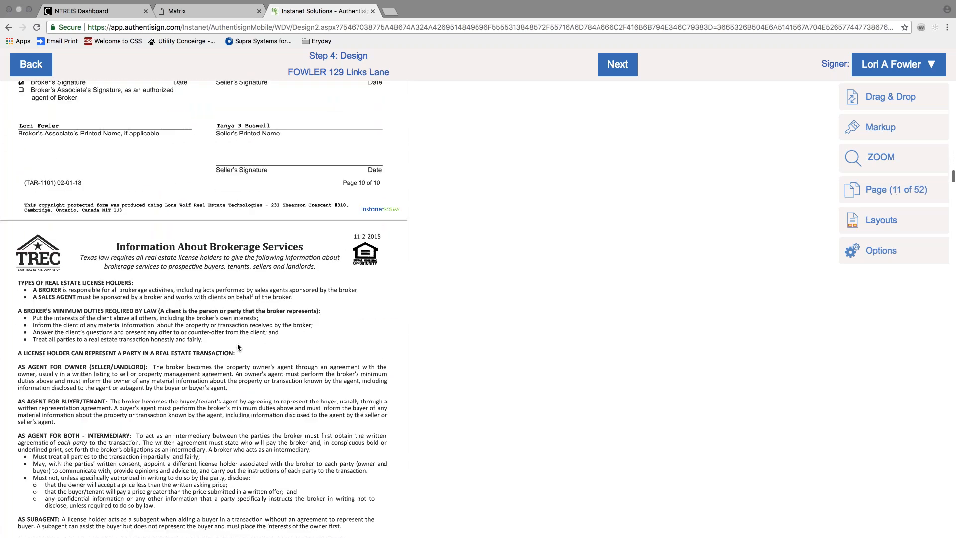
scroll(238, 346, down, 12)
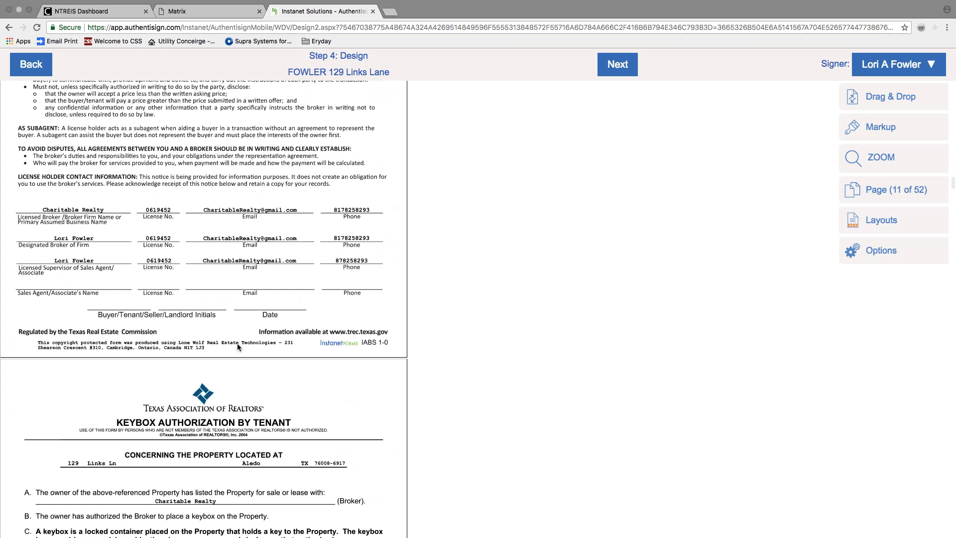
scroll(260, 342, down, 4)
scroll(228, 337, down, 18)
scroll(229, 335, down, 12)
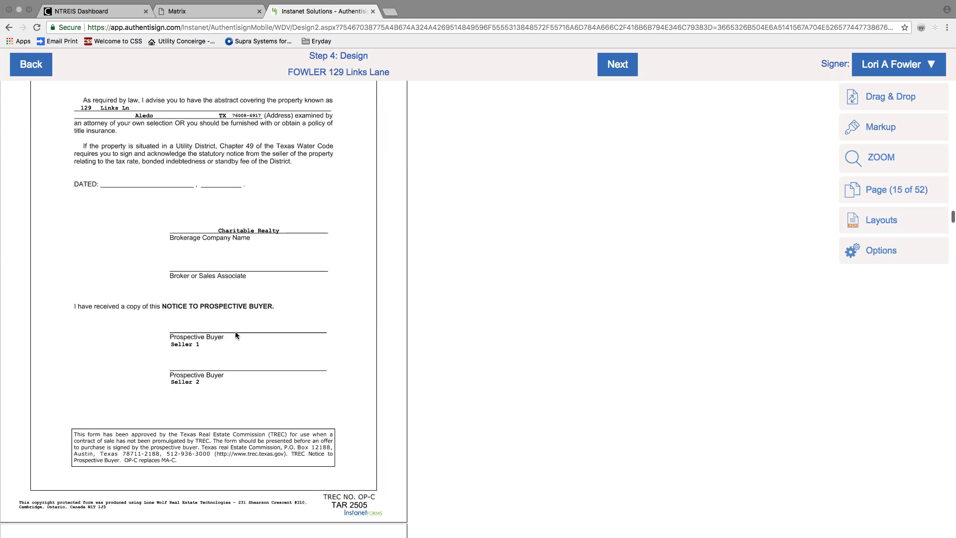
click(764, 39)
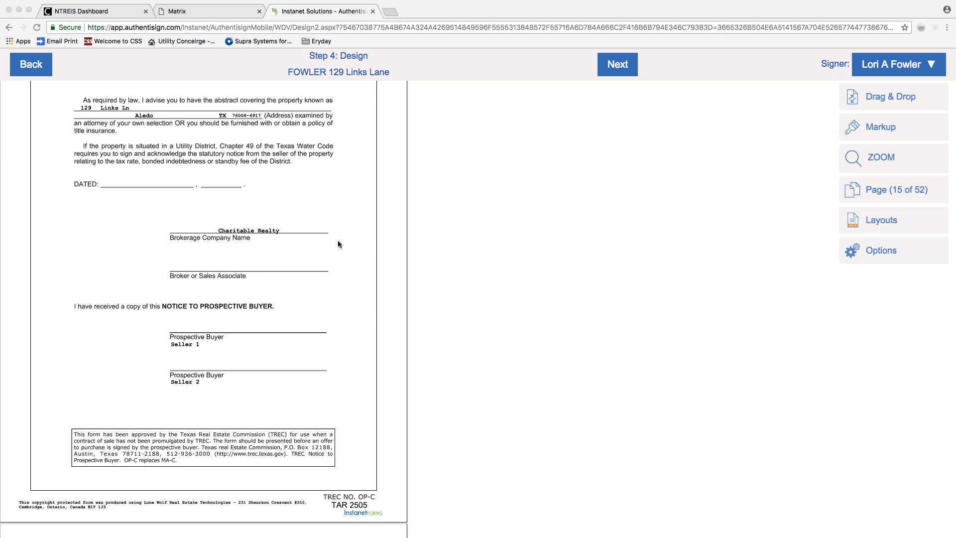
Place signature fields on the Broker or Sales Associate line and the Participant line.
click(880, 96)
mouse_move(703, 106)
mouse_down()
mouse_move(239, 271)
mouse_move(199, 277)
mouse_move(185, 227)
mouse_up()
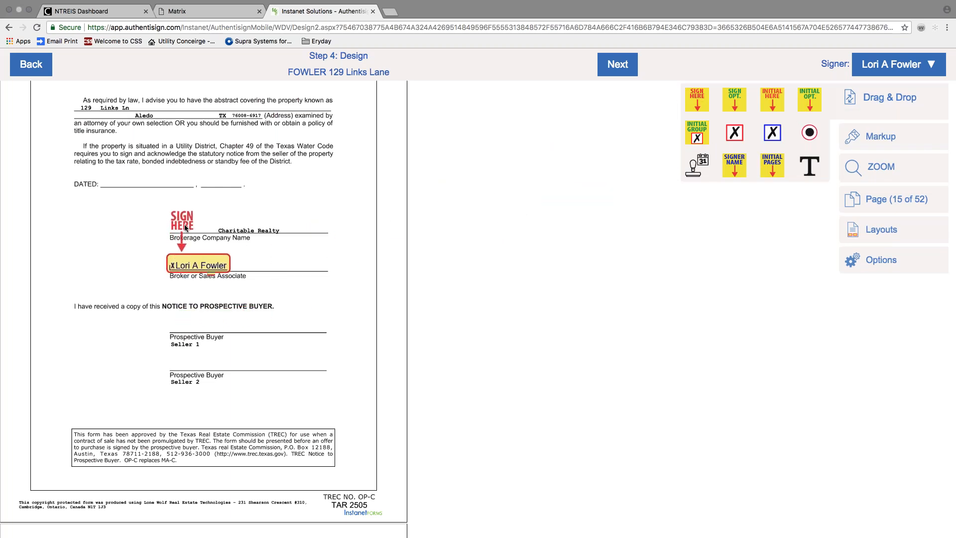
scroll(276, 275, down, 10)
scroll(300, 258, down, 20)
scroll(304, 260, down, 20)
scroll(305, 260, down, 20)
scroll(304, 255, down, 20)
scroll(314, 252, down, 20)
scroll(313, 246, up, 2)
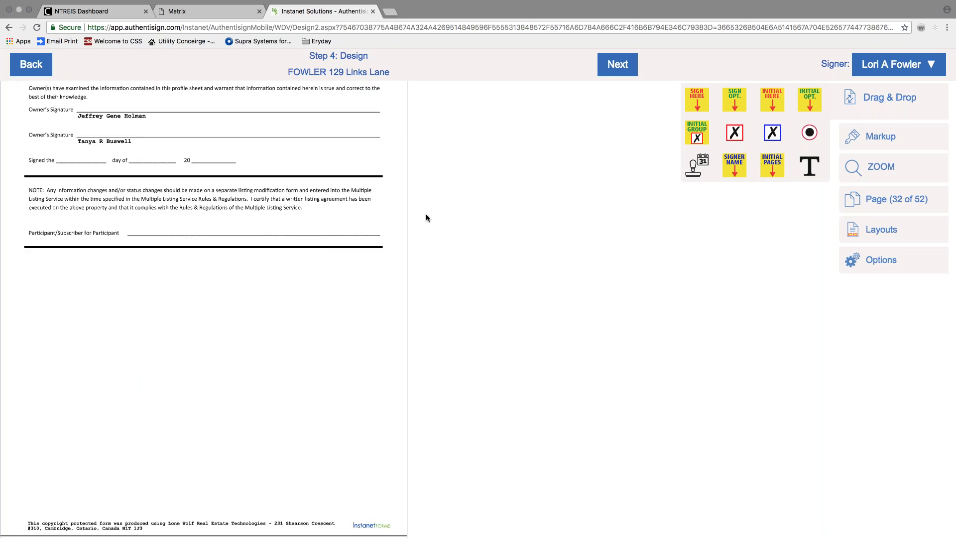
drag(697, 100, 155, 197)
Add checkbox fields on New Listing, A = SUPRA and C = APPOINTMENT REQUIRED.
scroll(249, 220, down, 10)
scroll(252, 219, down, 20)
scroll(261, 216, down, 20)
scroll(263, 215, down, 5)
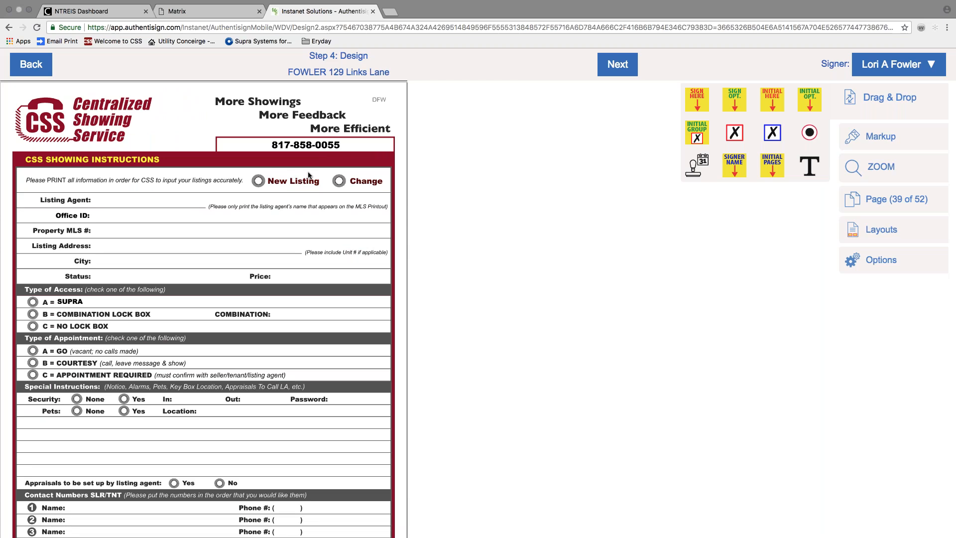
drag(697, 140, 271, 194)
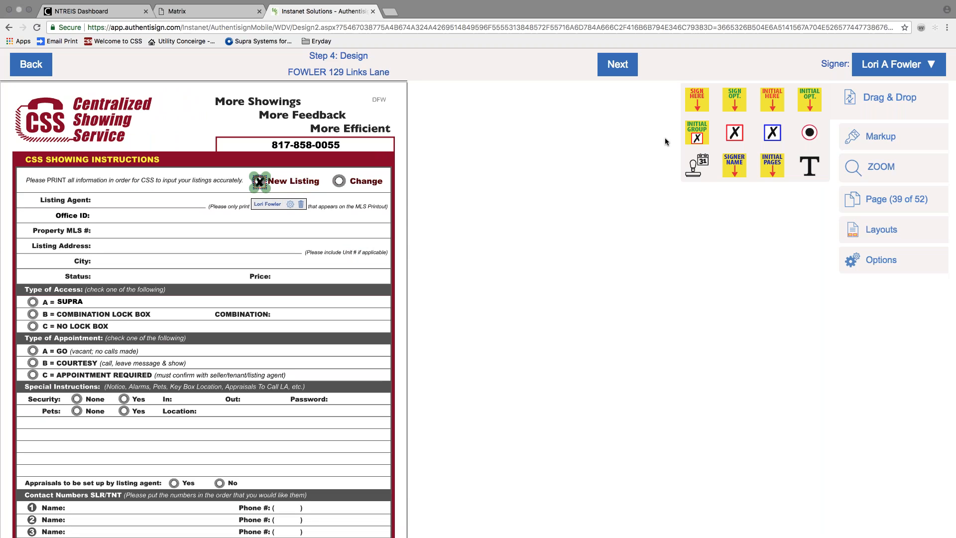
drag(717, 125, 53, 316)
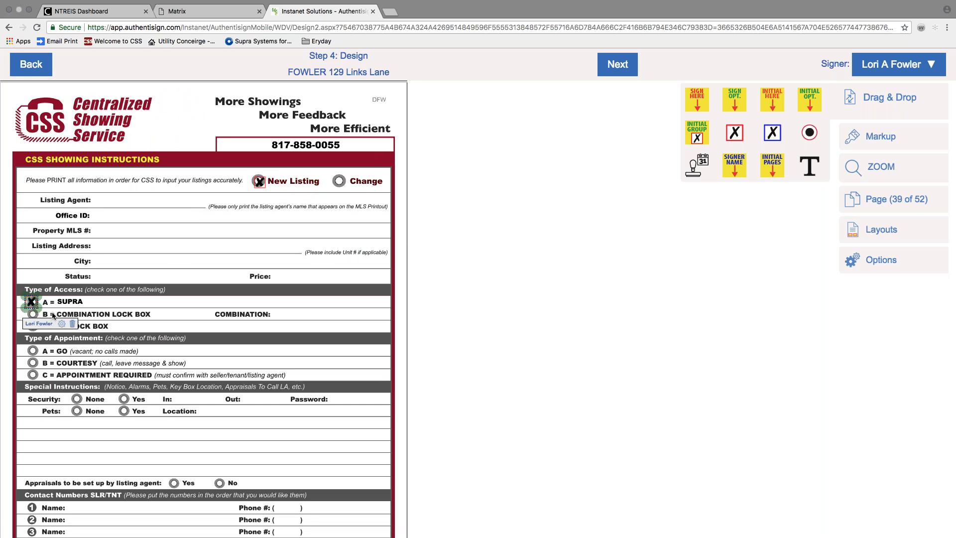
drag(671, 182, 50, 391)
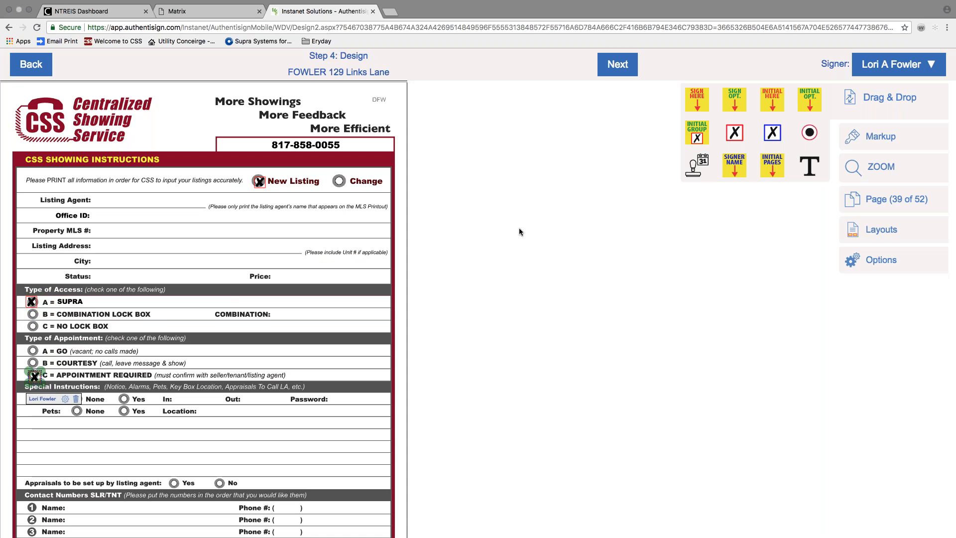
Add text fields near the Office ID line and on the Listing Agent line.
scroll(371, 267, down, 1)
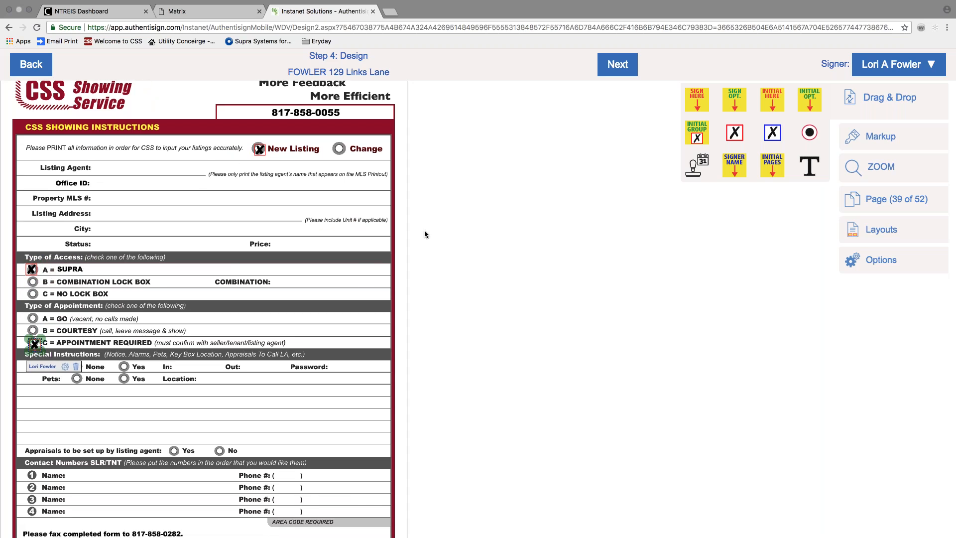
drag(803, 164, 110, 187)
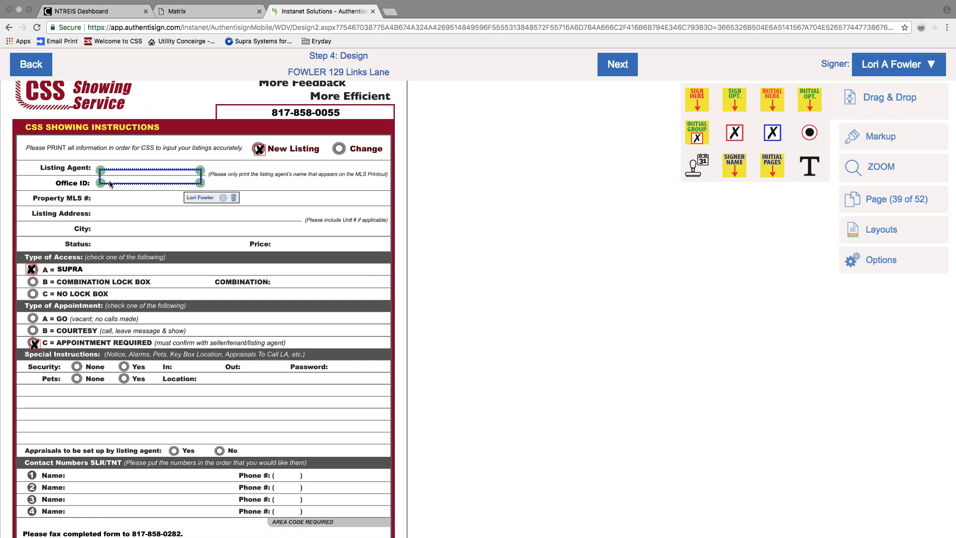
drag(734, 165, 113, 171)
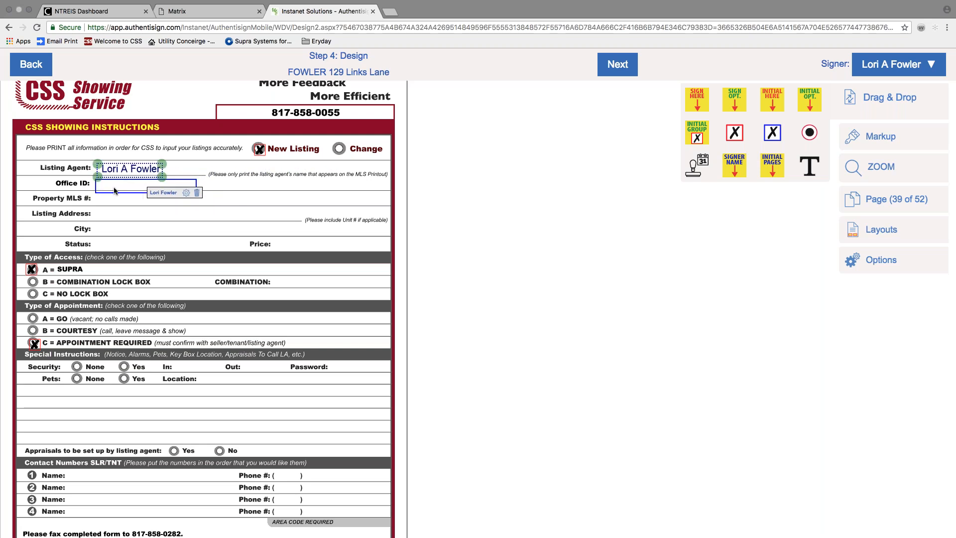
Place text fields beside Property Address on the page 50 and page 52 notices.
scroll(149, 205, down, 15)
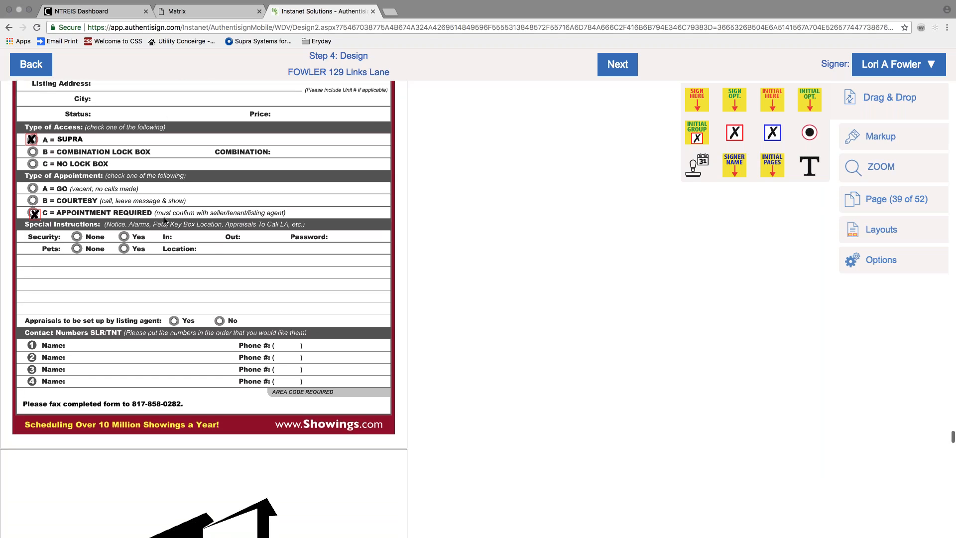
scroll(164, 220, down, 5)
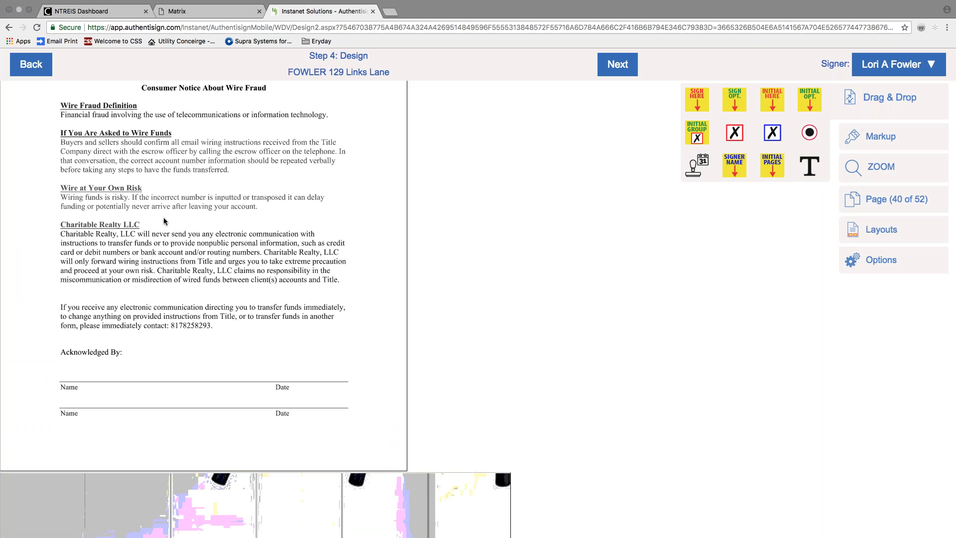
scroll(163, 217, down, 20)
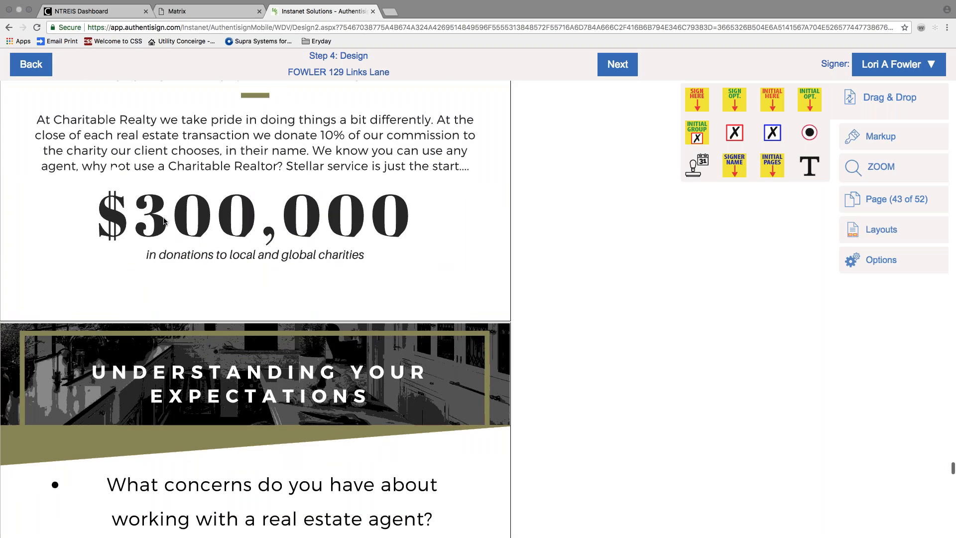
scroll(164, 221, down, 20)
scroll(163, 217, down, 10)
scroll(163, 217, up, 8)
scroll(164, 220, down, 10)
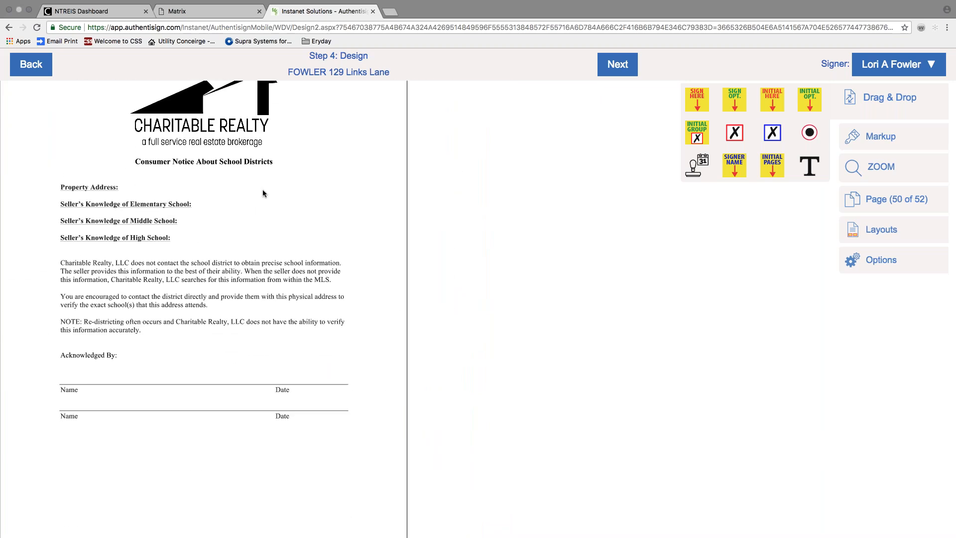
drag(810, 166, 151, 190)
scroll(186, 228, down, 10)
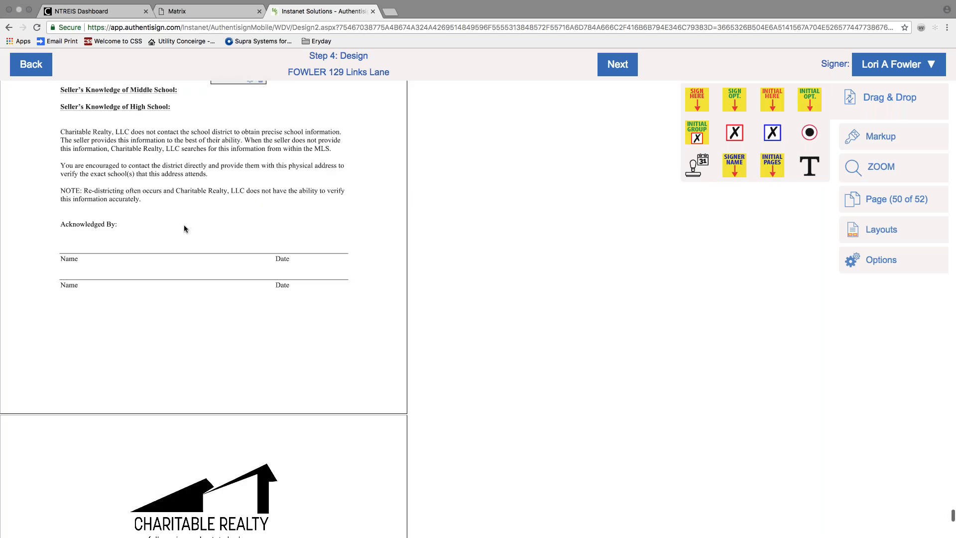
scroll(187, 227, down, 10)
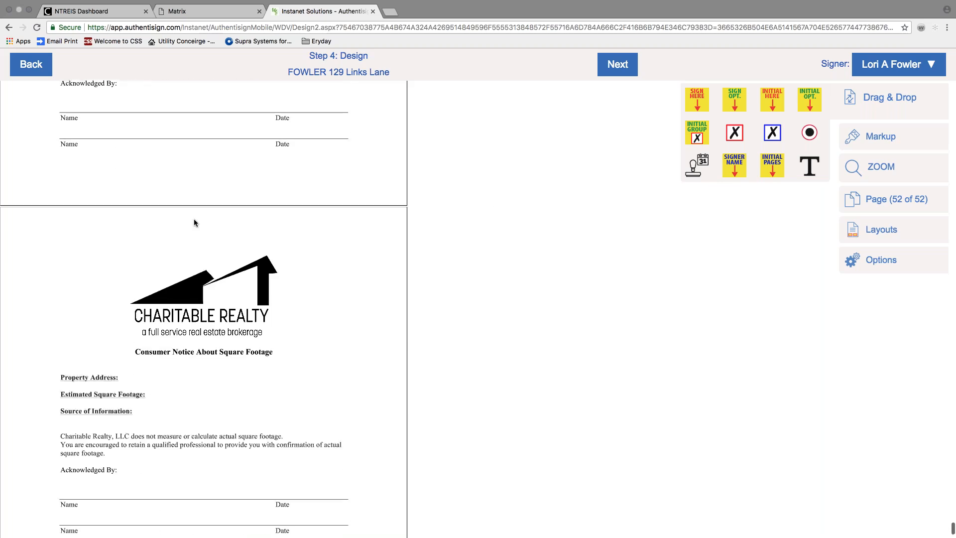
drag(809, 165, 137, 257)
scroll(180, 255, down, 2)
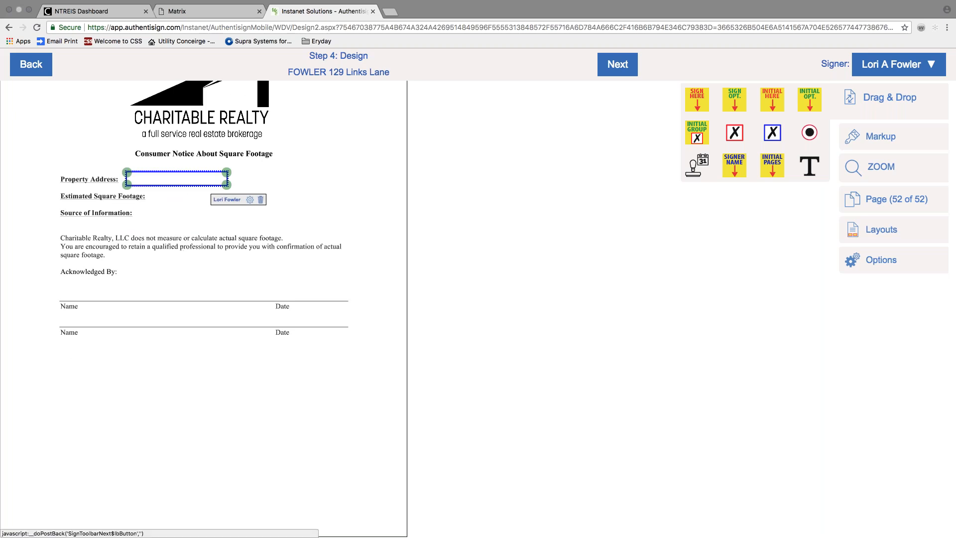
Finish the field design, send the Authentisign signing invitations, and confirm the sent notice.
click(604, 69)
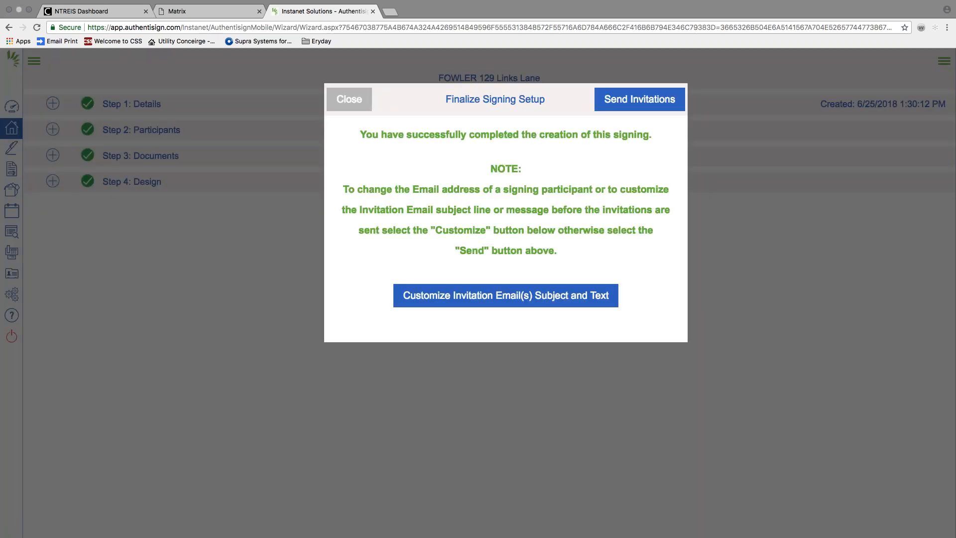
click(634, 97)
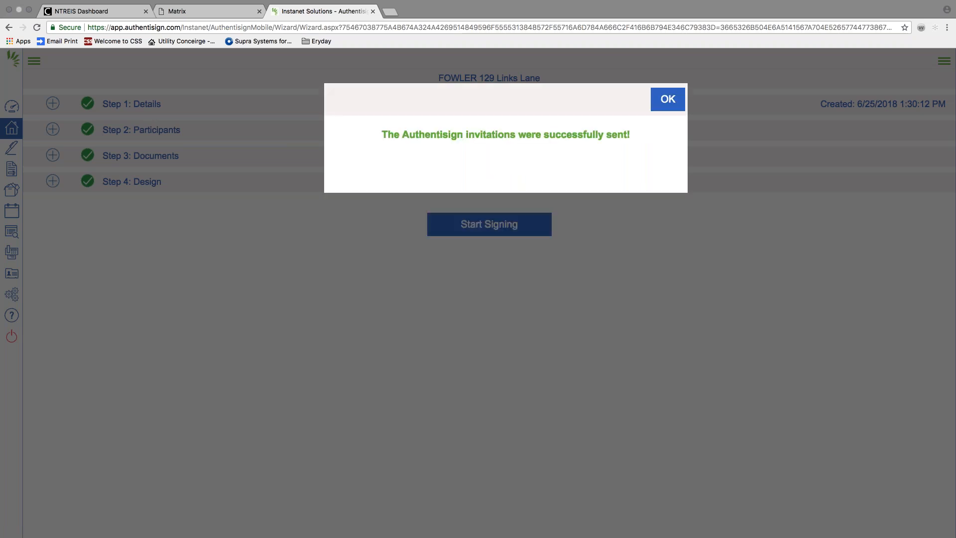
click(653, 98)
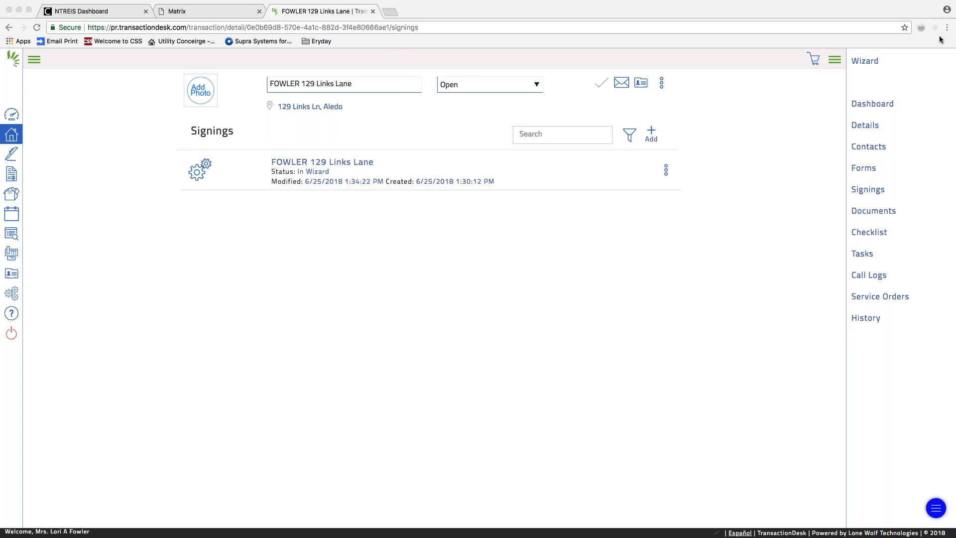
click(93, 11)
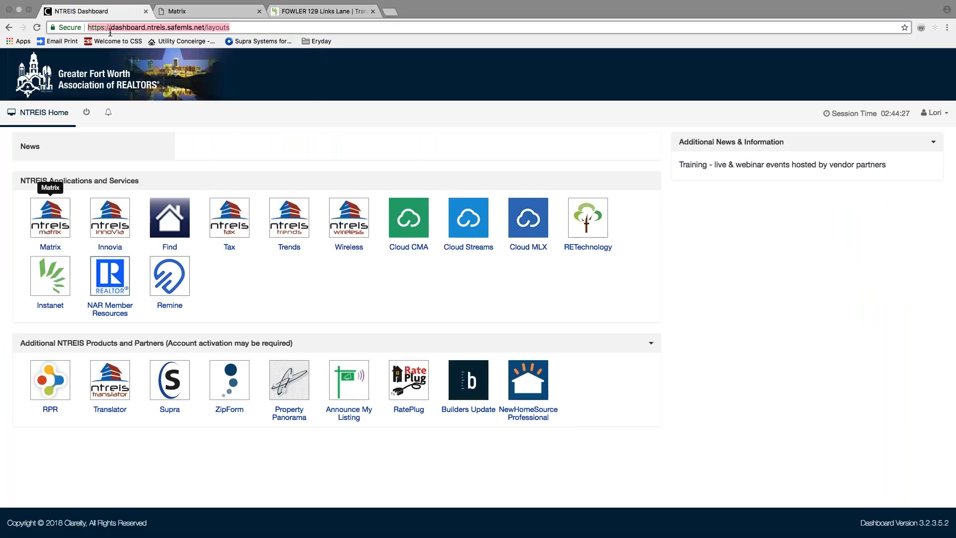
text(www.gmail.com)
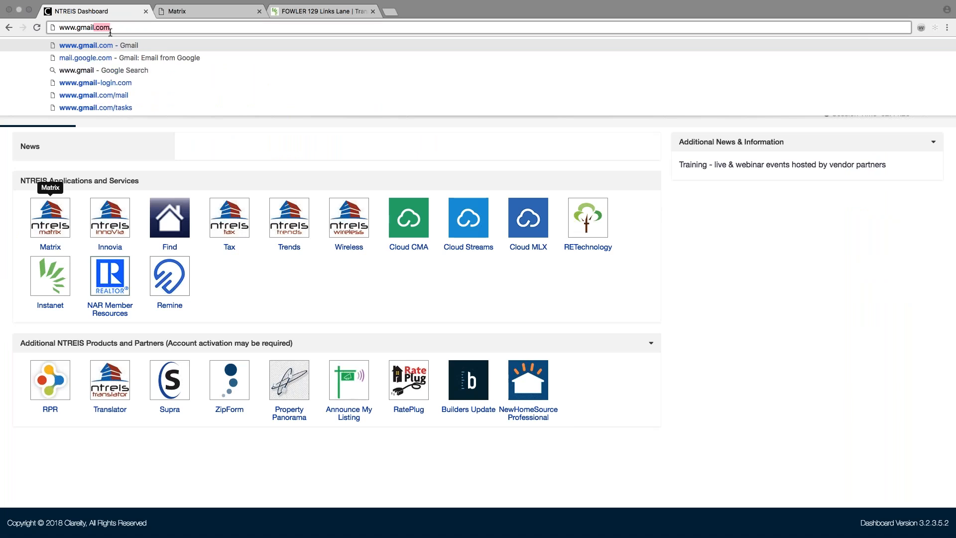
key(Return)
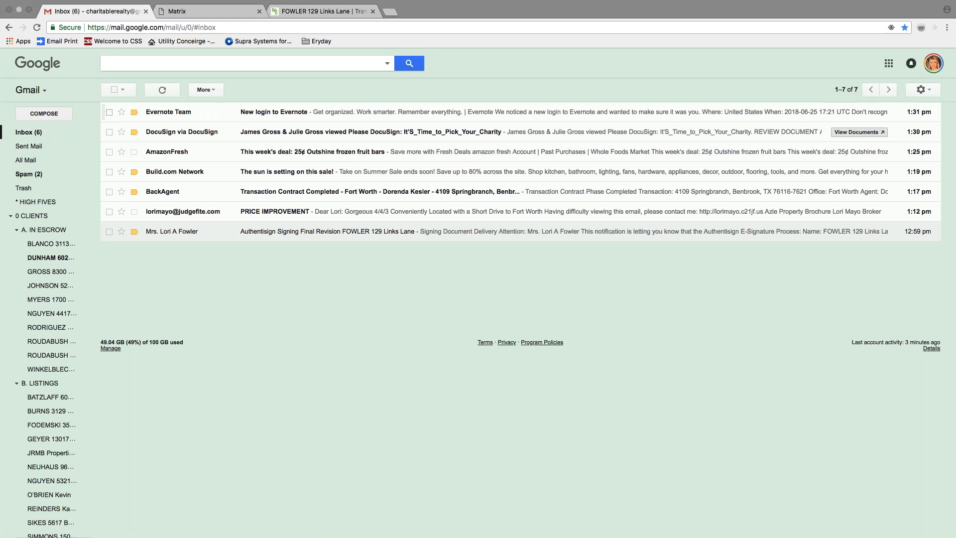
Delete the old inbox emails, including the Evernote, Build.com and BackAgent messages.
click(109, 111)
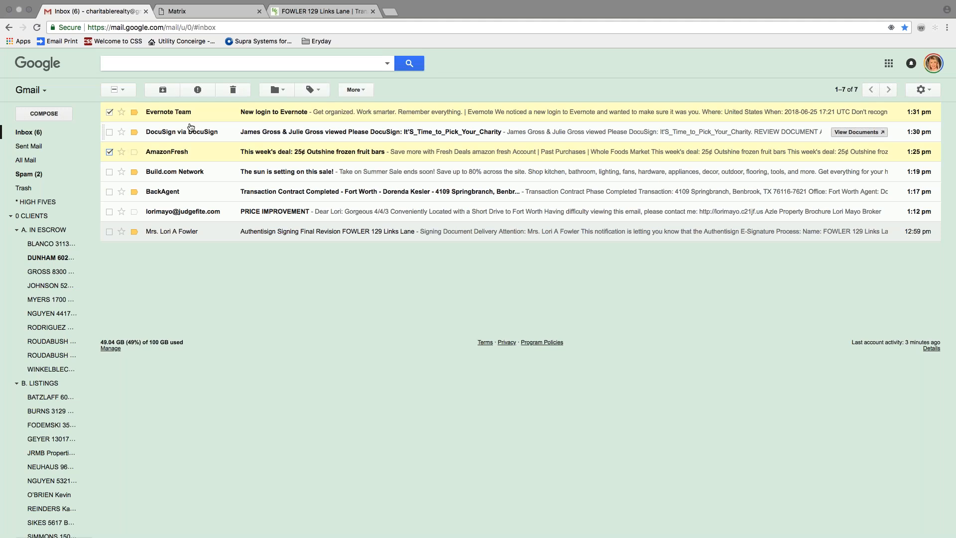
click(232, 89)
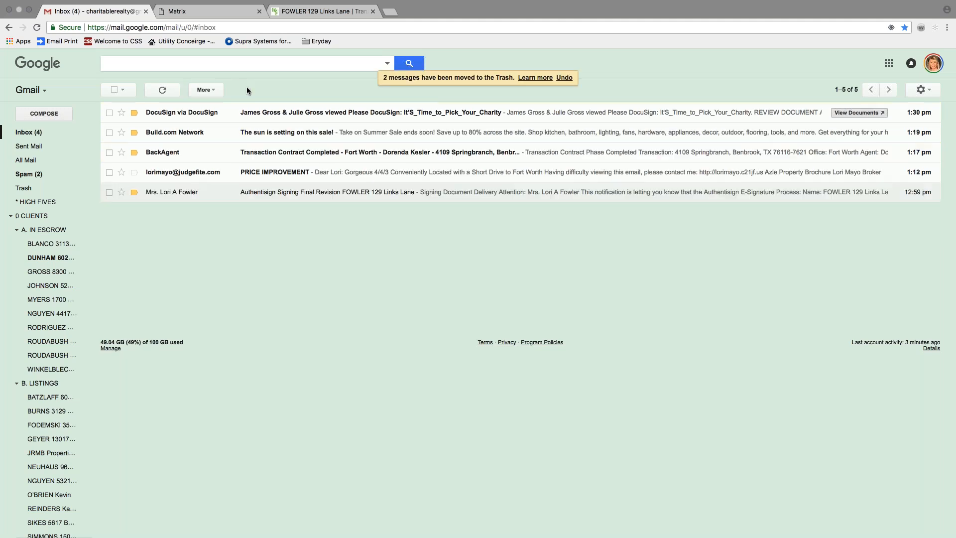
click(110, 133)
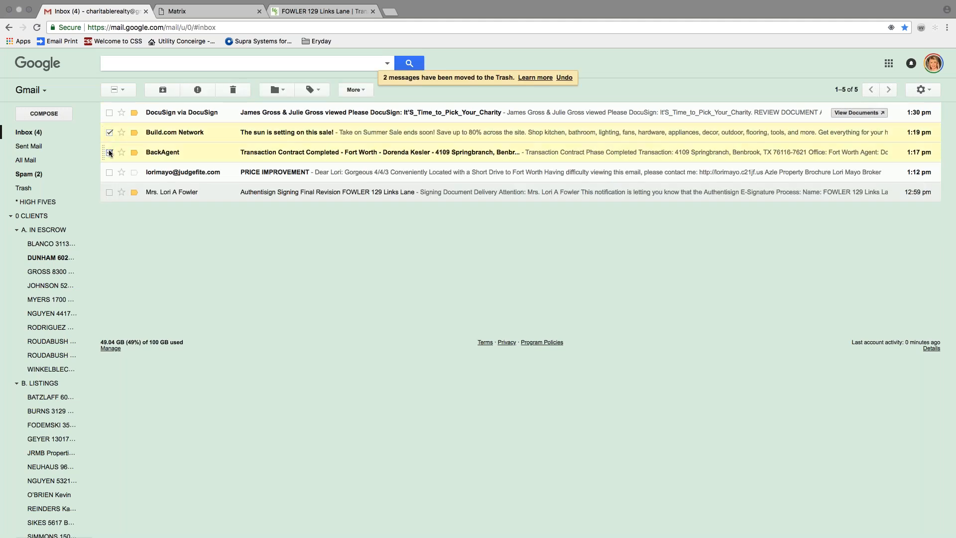
click(110, 152)
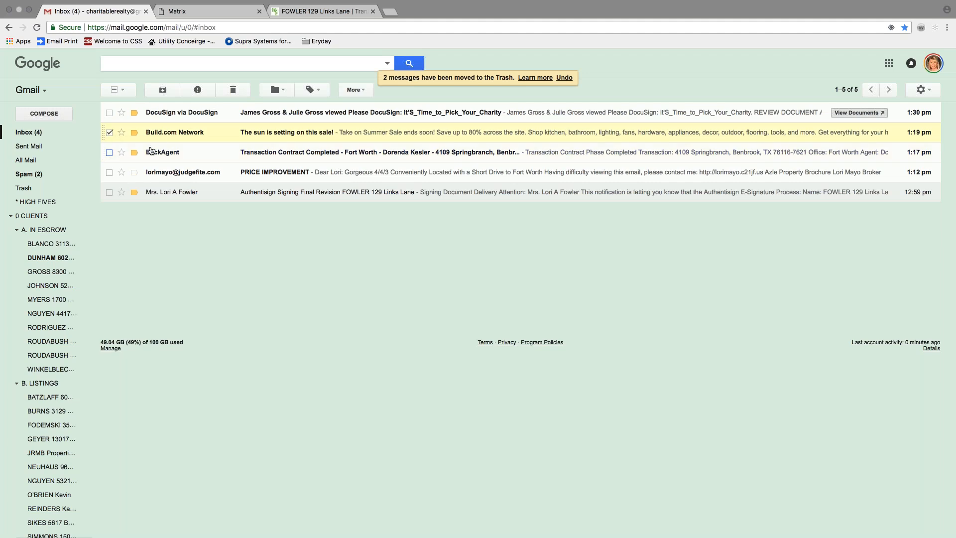
click(110, 192)
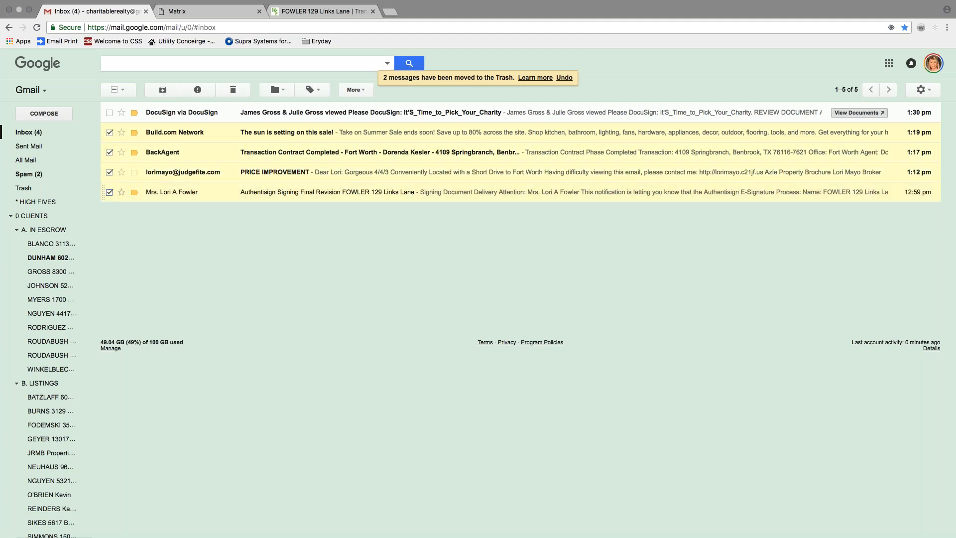
click(233, 89)
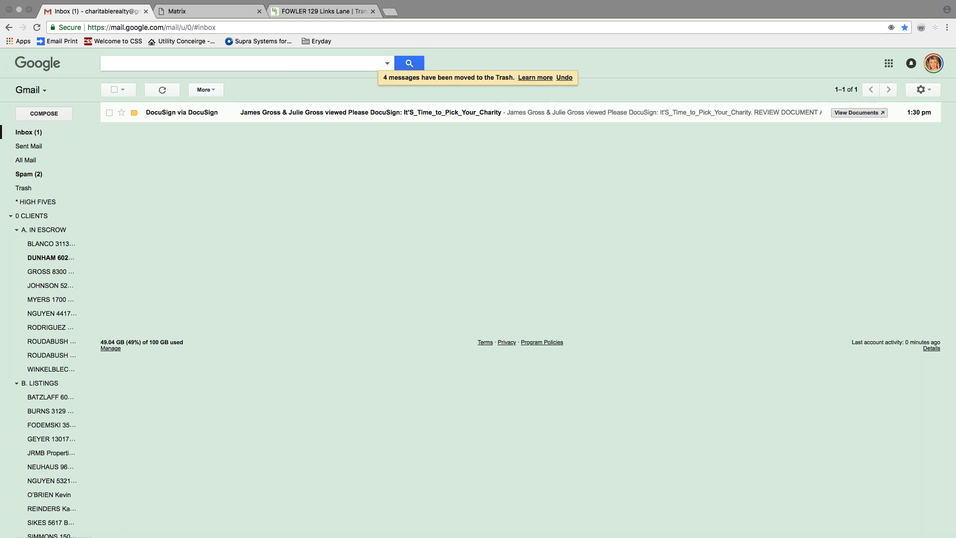
Permanently delete all messages in the Spam folder.
click(28, 174)
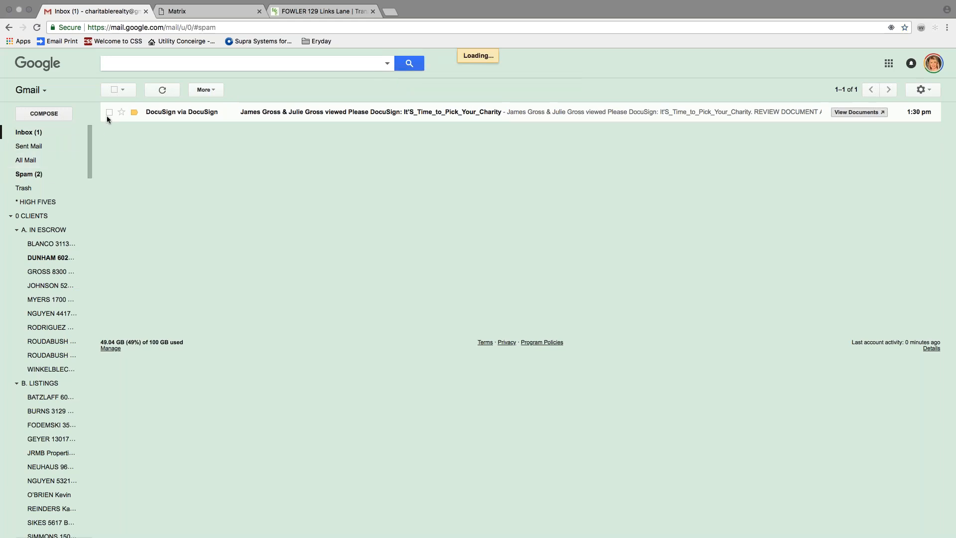
click(114, 89)
click(145, 90)
Back in the refreshed inbox, trash the Broker's Open wine promo and open the Authentisign invitation.
key(g)
key(i)
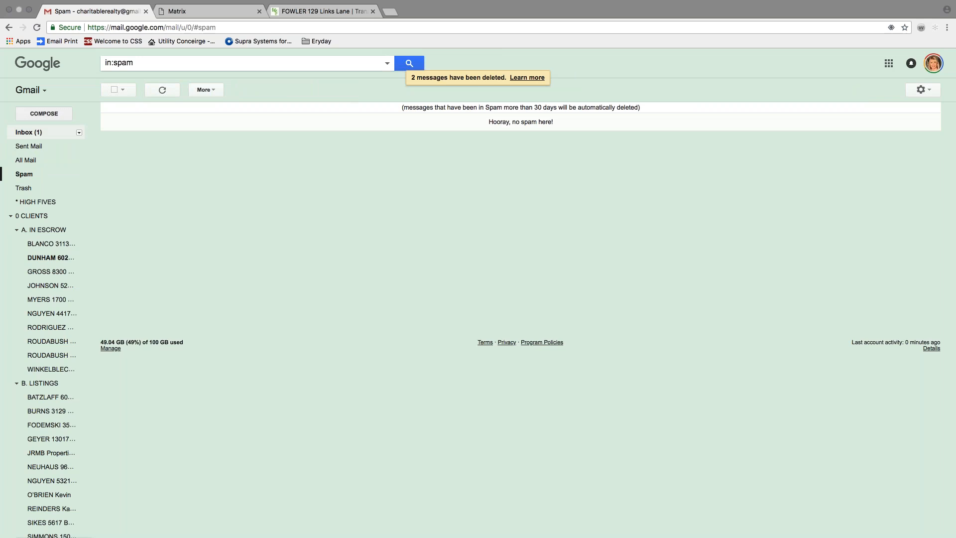
click(37, 28)
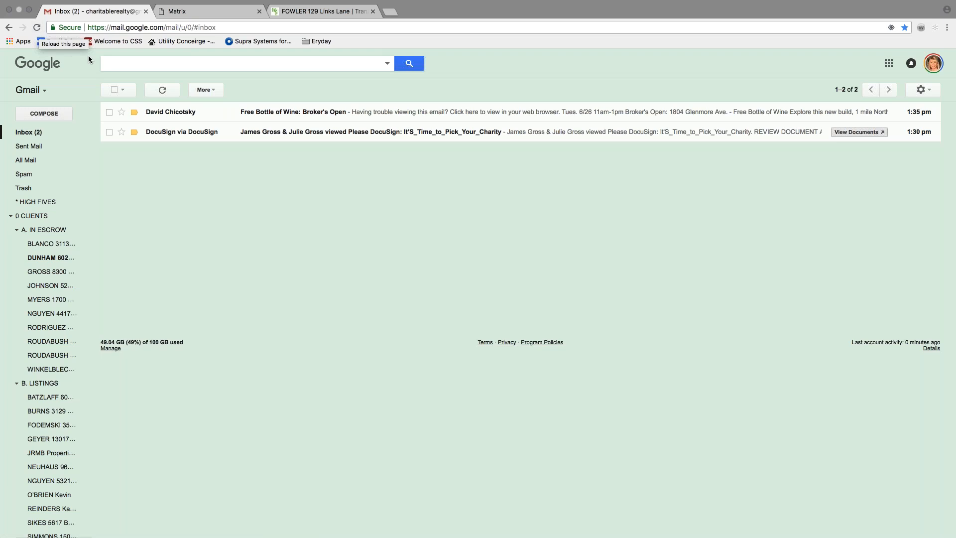
click(109, 112)
click(233, 89)
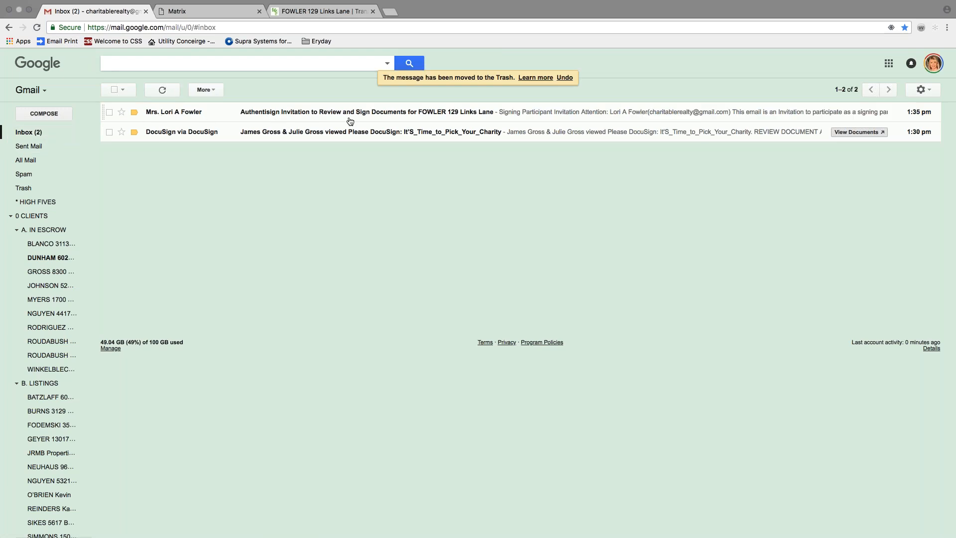
click(437, 116)
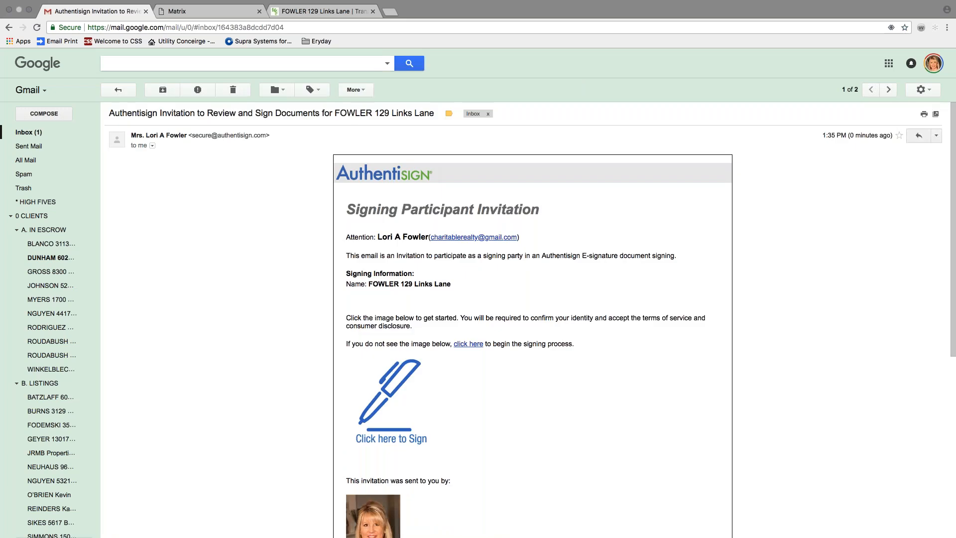
Use the invitation's 'Click here to Sign' link to open the 52-page packet in Authentisign.
scroll(532, 318, down, 5)
scroll(403, 418, down, 2)
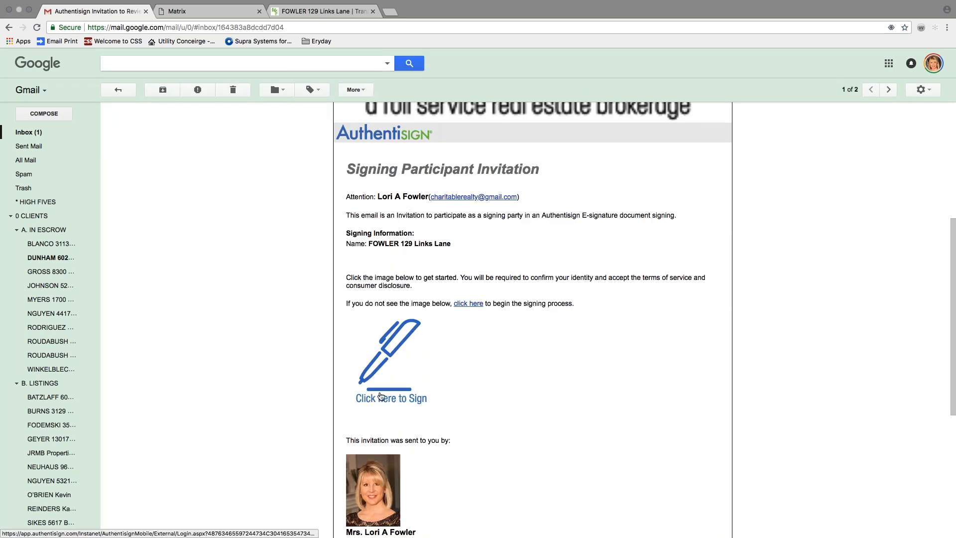
click(380, 397)
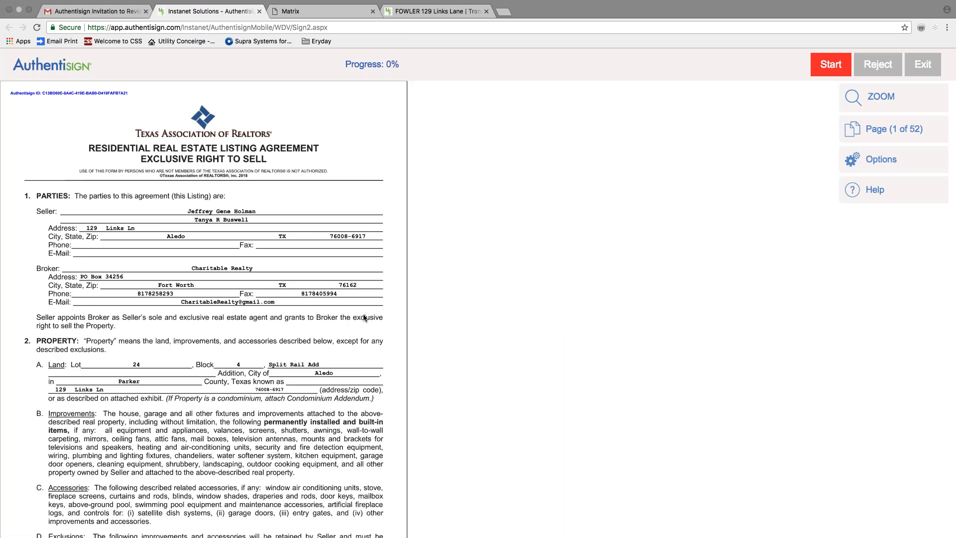
Start signing and apply the required initials on pages 1 through 6.
scroll(179, 272, down, 3)
scroll(179, 271, down, 15)
scroll(180, 273, down, 20)
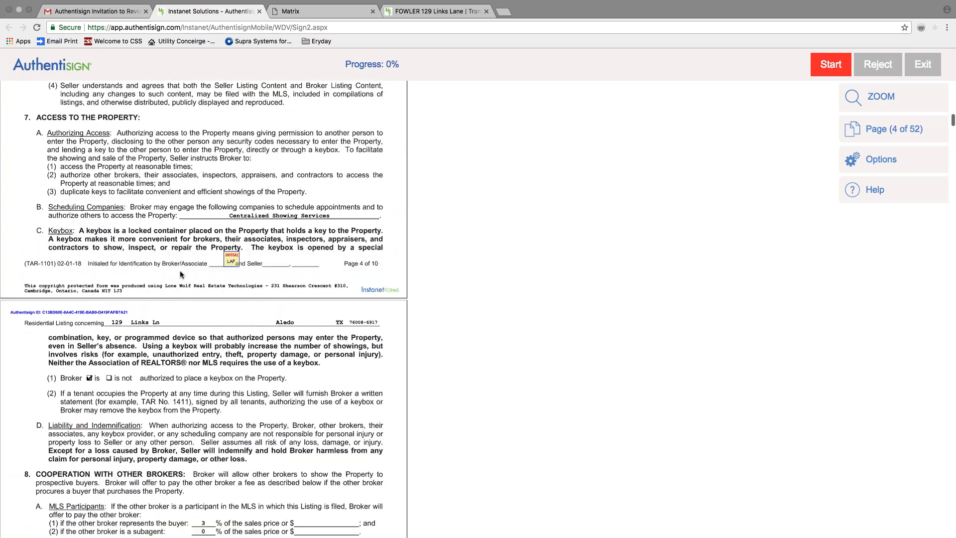
scroll(180, 272, up, 20)
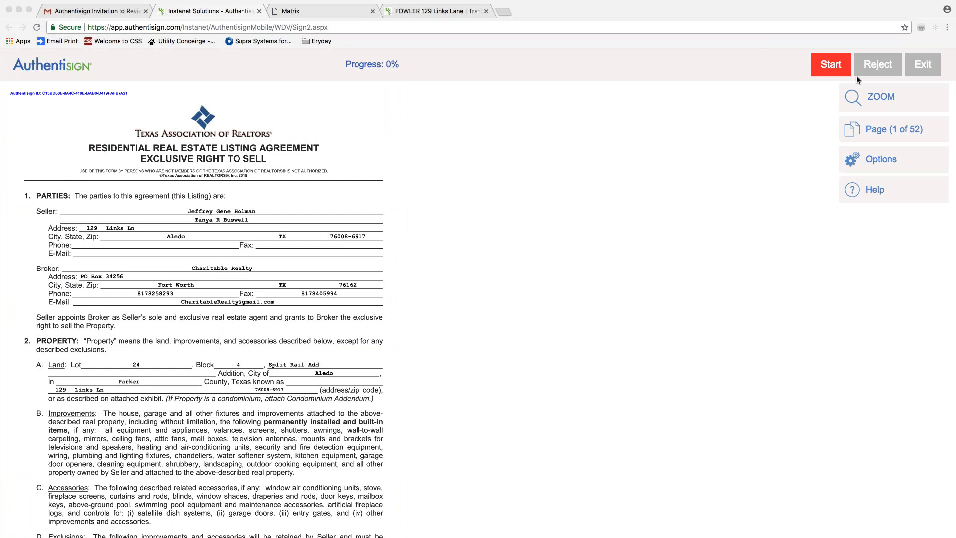
click(827, 67)
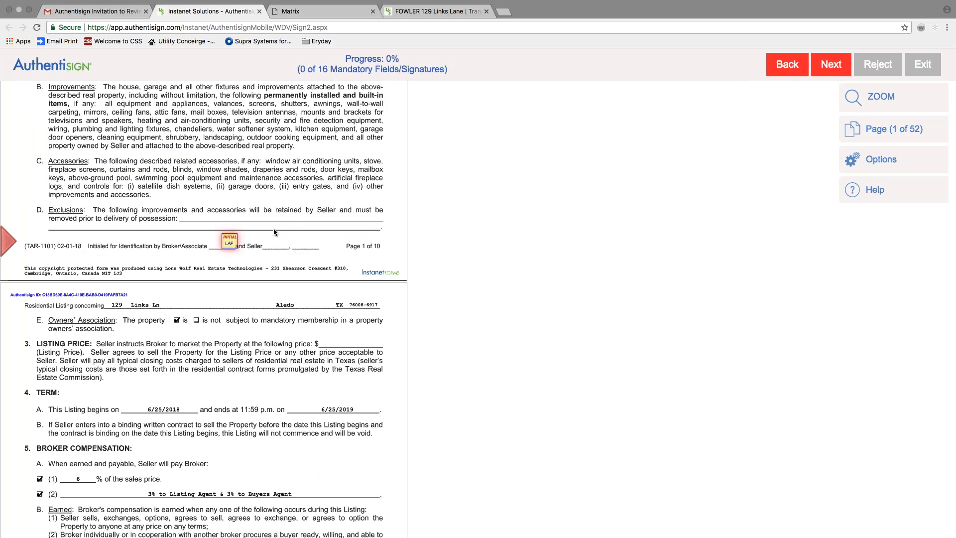
click(229, 241)
click(230, 241)
click(231, 241)
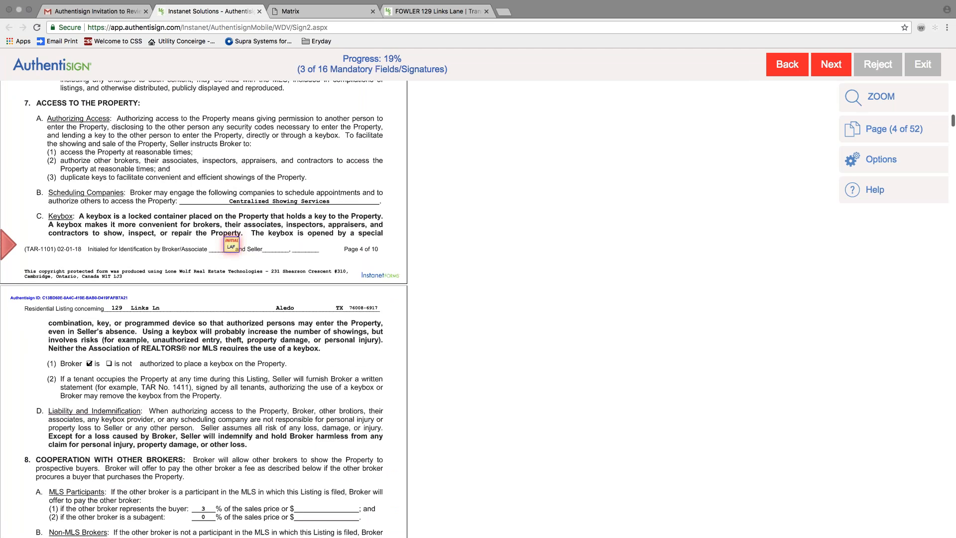
click(229, 243)
click(219, 244)
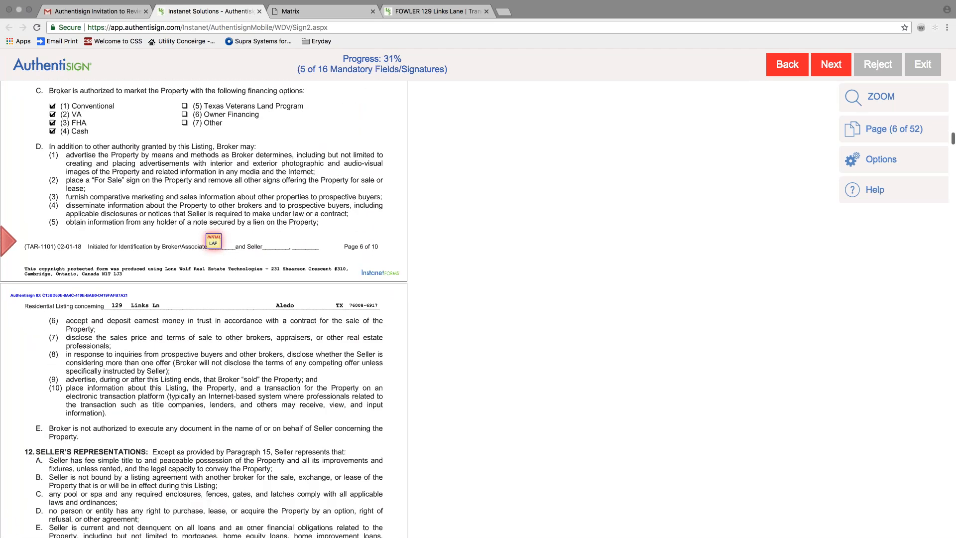
click(220, 245)
Apply three more initials and four signatures, reaching 13 of 16 fields (81%).
click(220, 246)
click(220, 245)
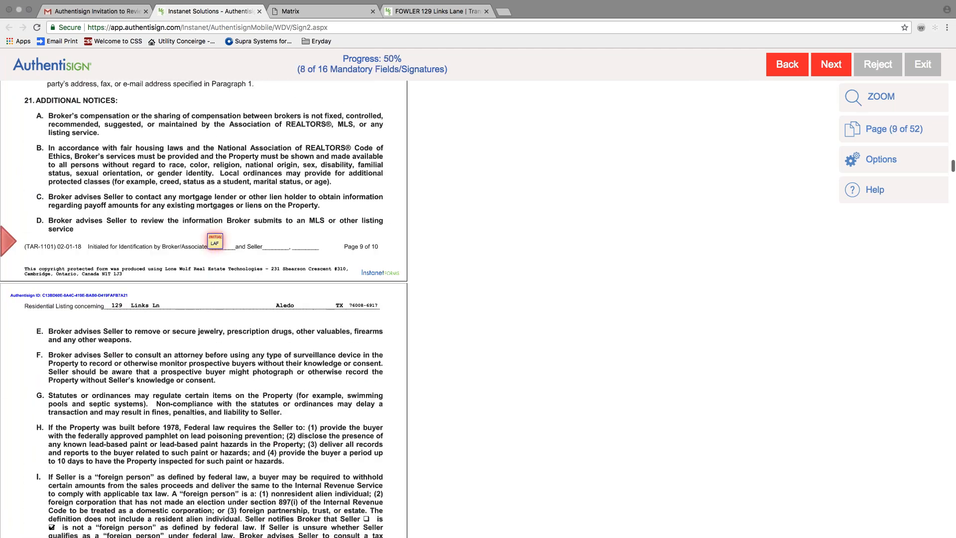
click(221, 245)
click(68, 284)
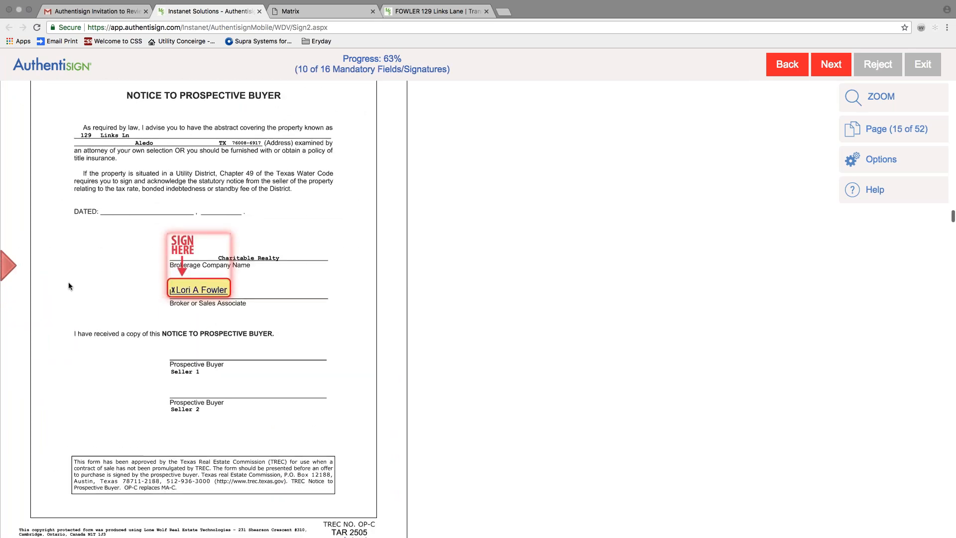
click(180, 293)
click(143, 290)
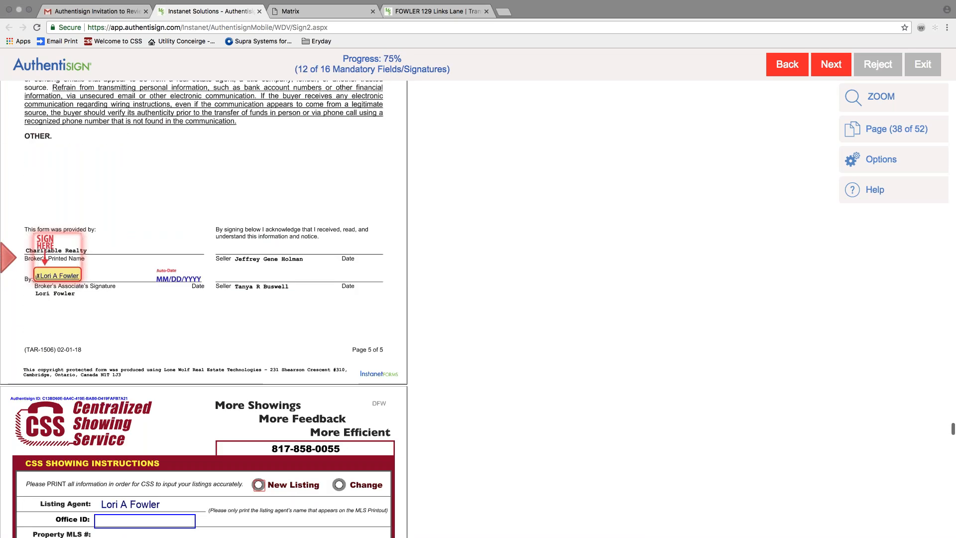
click(62, 282)
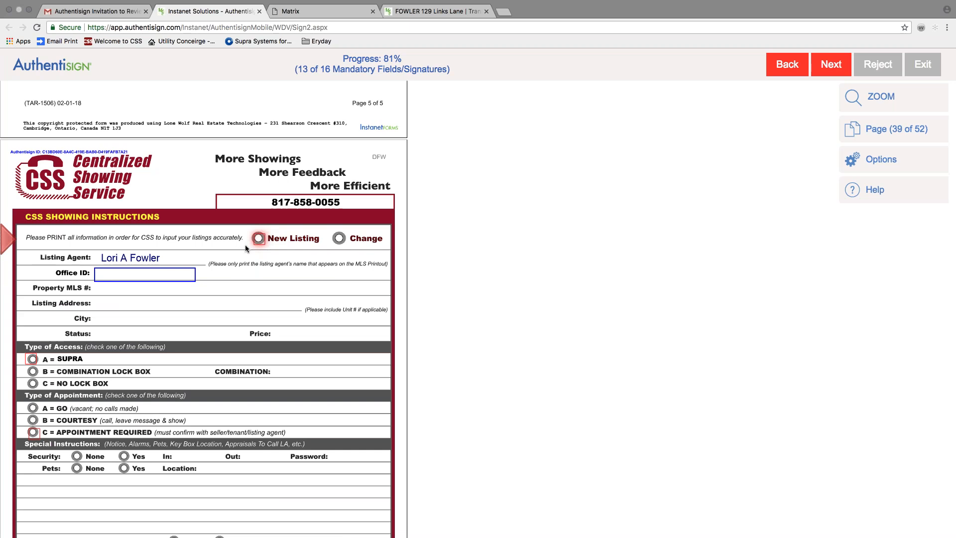
Mark the showing form as New Listing with the office ID, SUPRA access and appointment required.
click(258, 238)
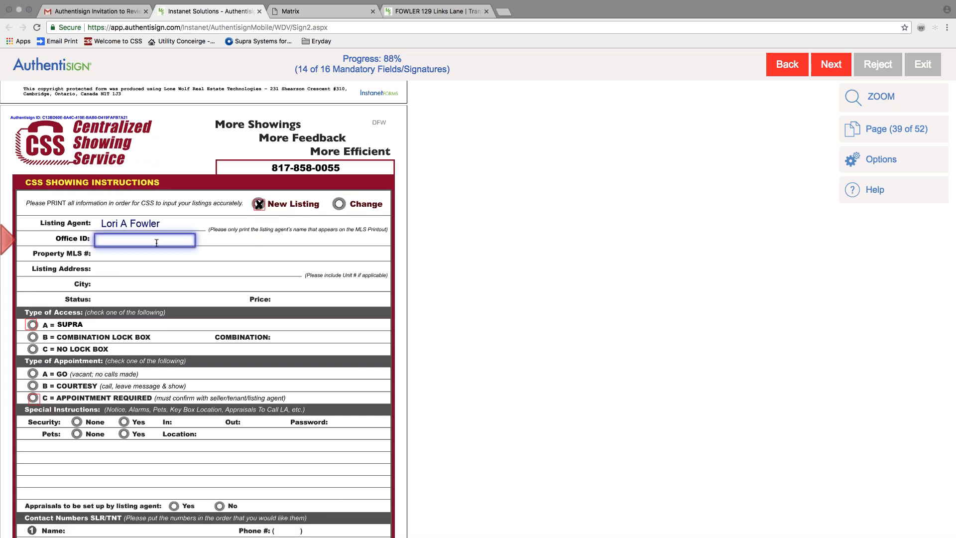
text(CHARF)
key(BackSpace)
key(BackSpace)
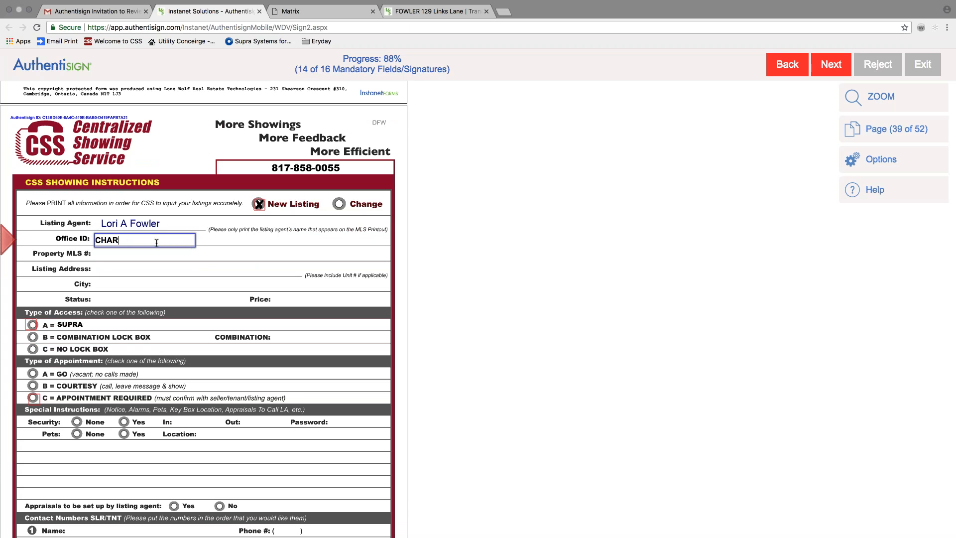
text())FW)
key(BackSpace)
key(BackSpace)
key(BackSpace)
text(0FW)
click(31, 324)
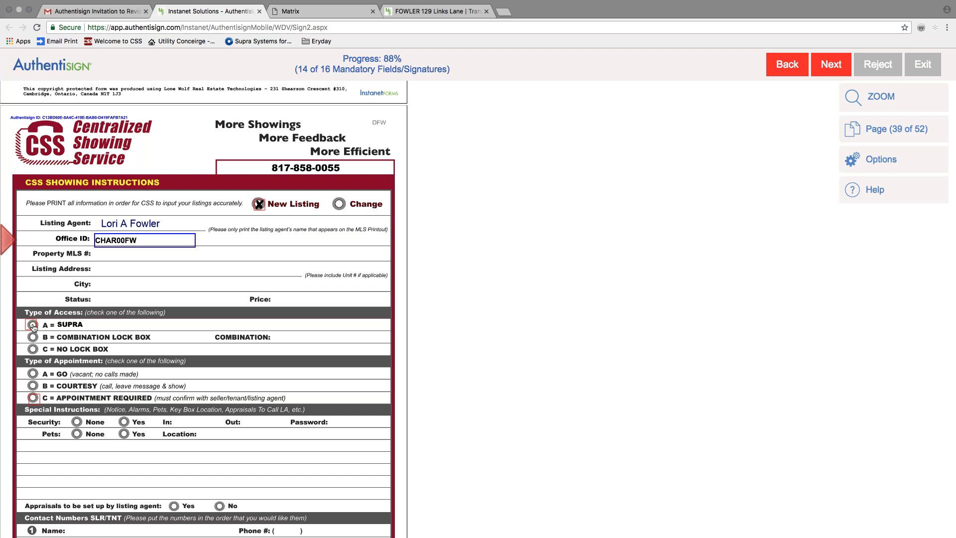
click(33, 238)
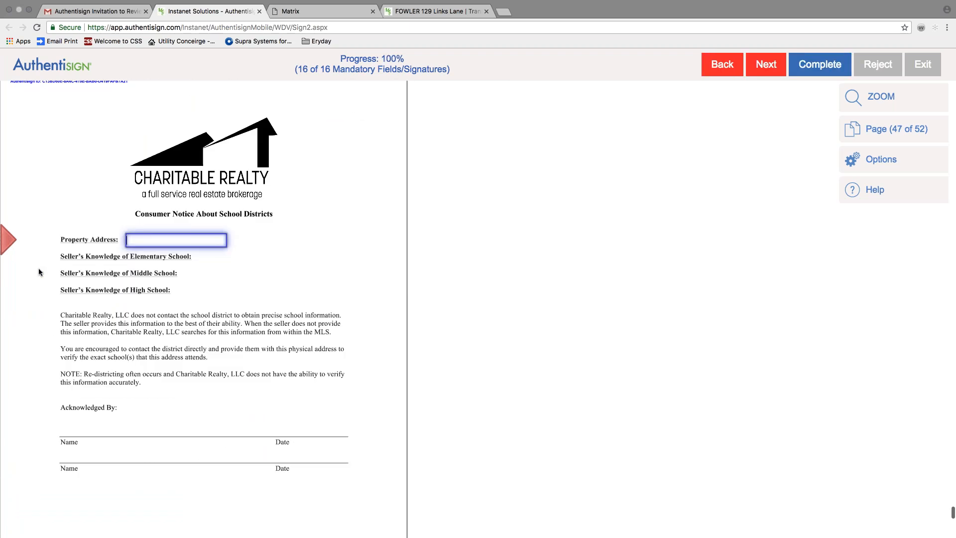
Enter the property address in the remaining address fields, including the school-district notice.
click(764, 74)
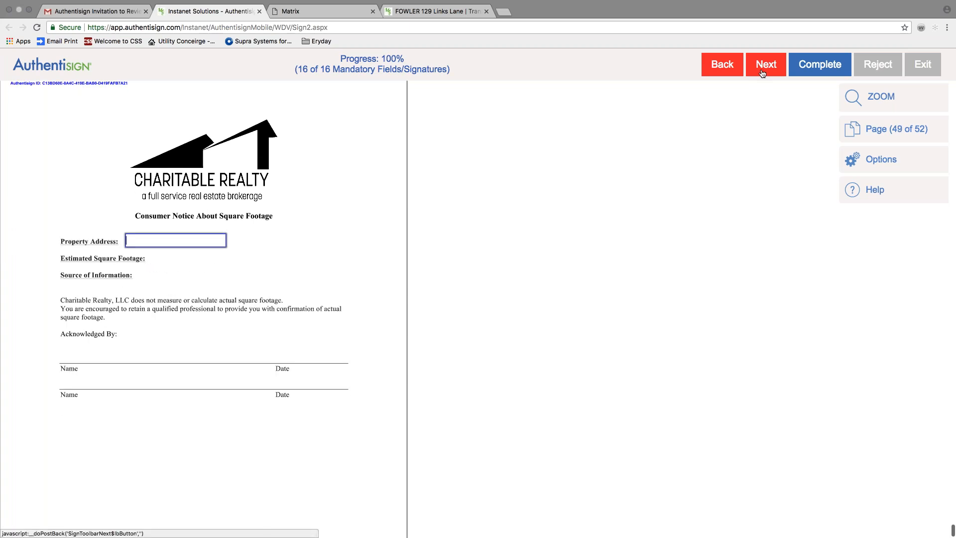
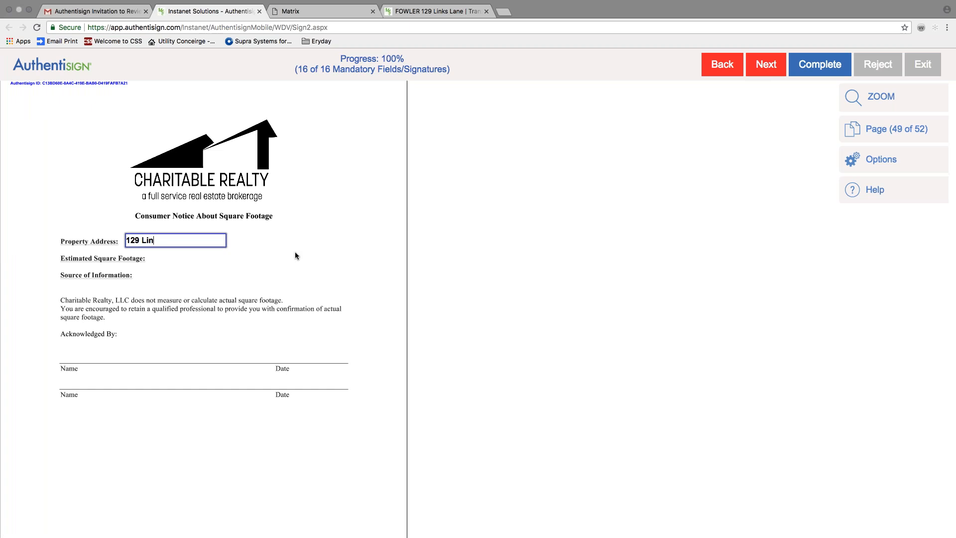
Complete the signing, close the Authentisign tab, and go back to the Gmail inbox.
scroll(295, 256, down, 3)
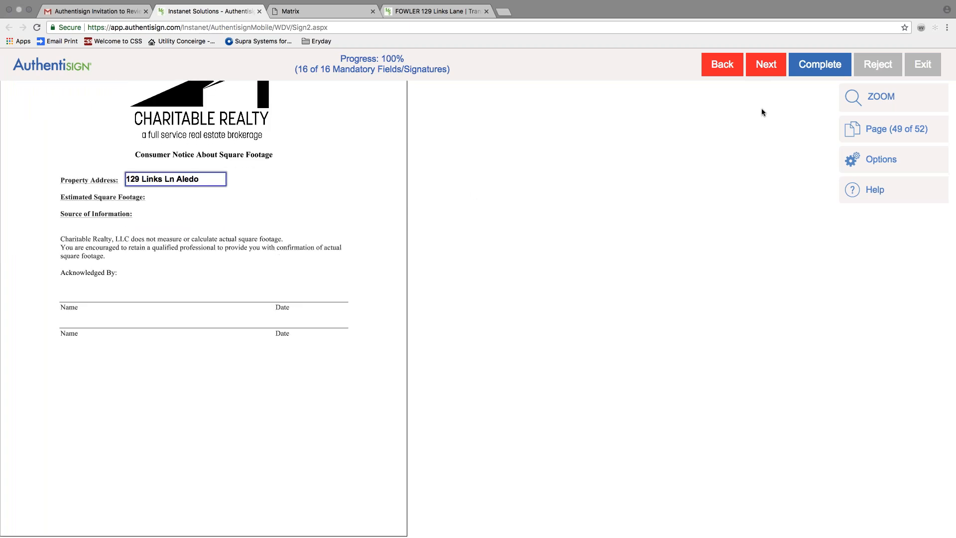
click(820, 64)
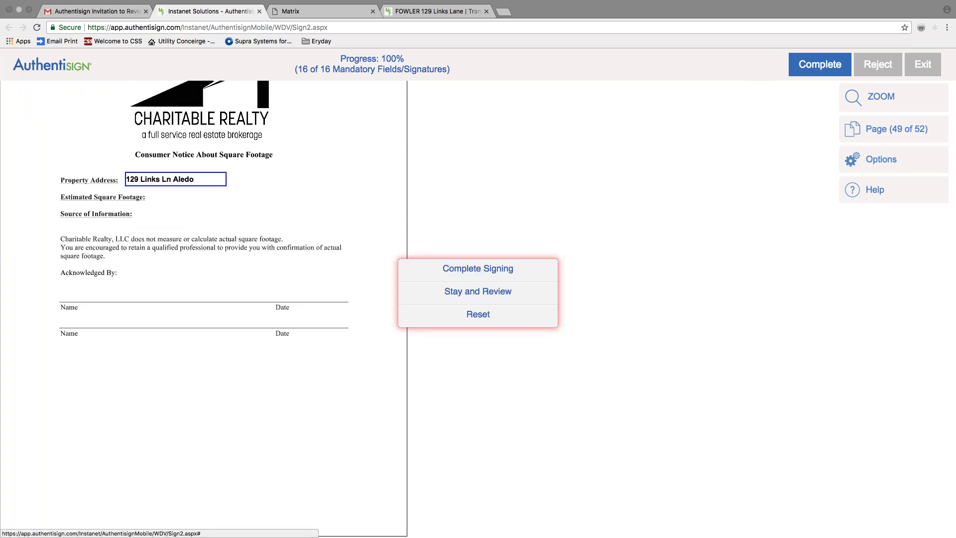
click(478, 269)
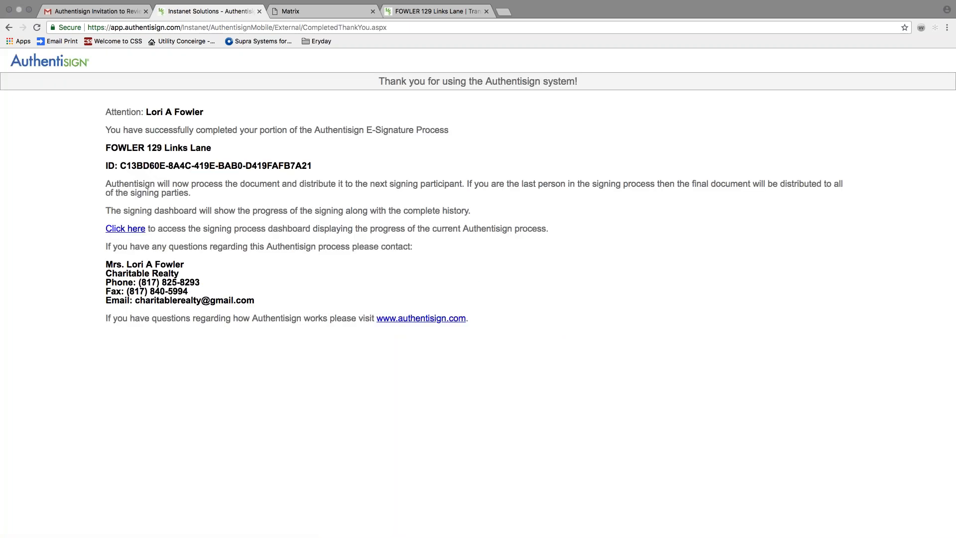
click(259, 11)
click(29, 132)
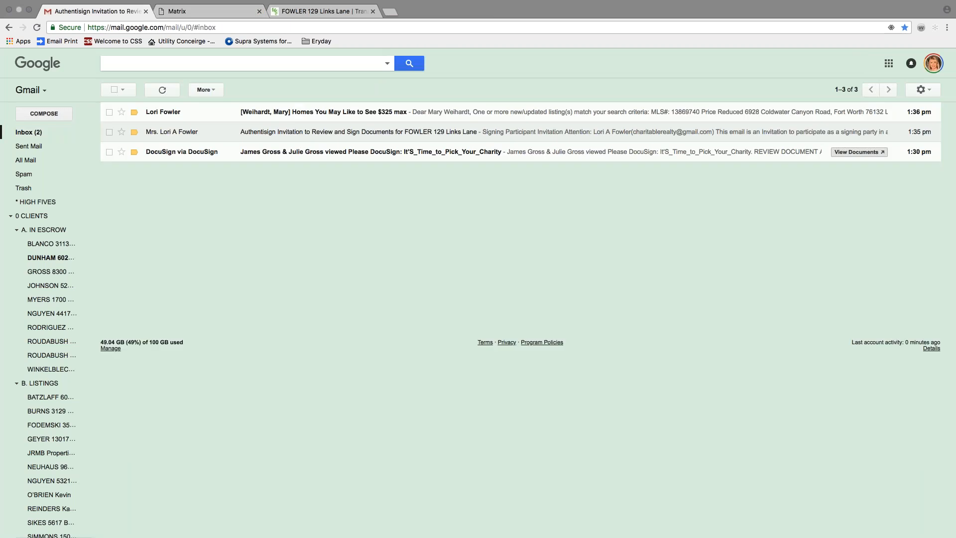
Delete the two old Authentisign messages and reload Gmail for new mail.
click(109, 112)
click(109, 132)
click(234, 90)
click(28, 136)
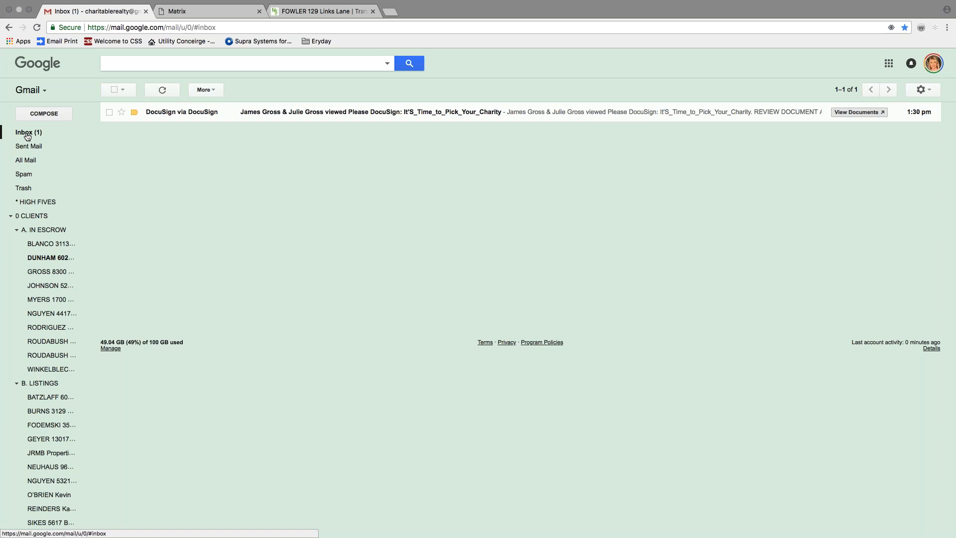
click(27, 136)
click(38, 31)
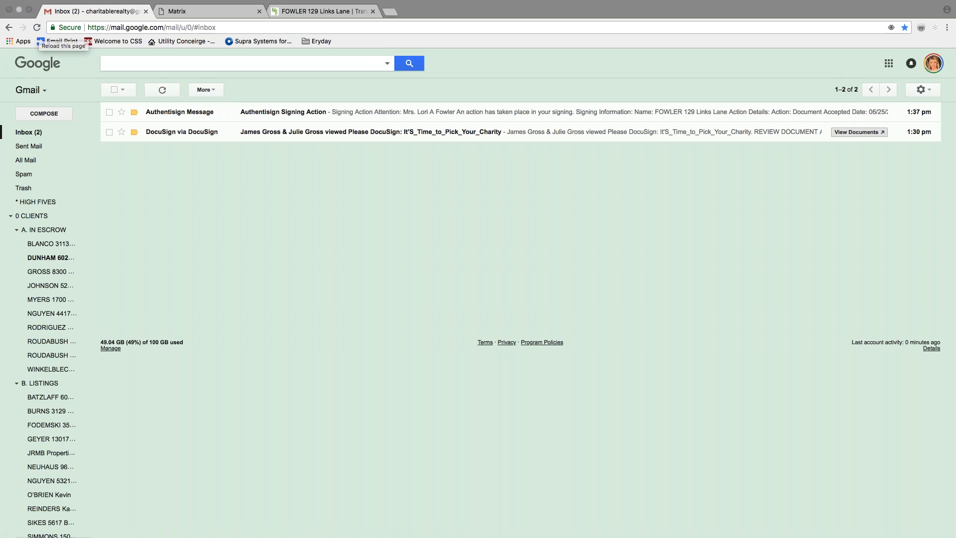
Read the Authentisign Signing Action email, then delete it and reload the inbox.
click(379, 112)
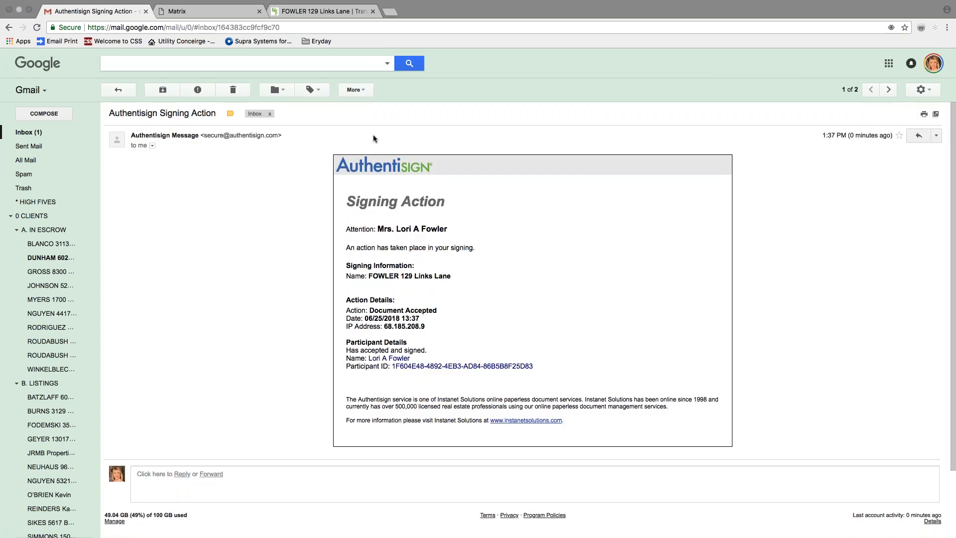
click(121, 91)
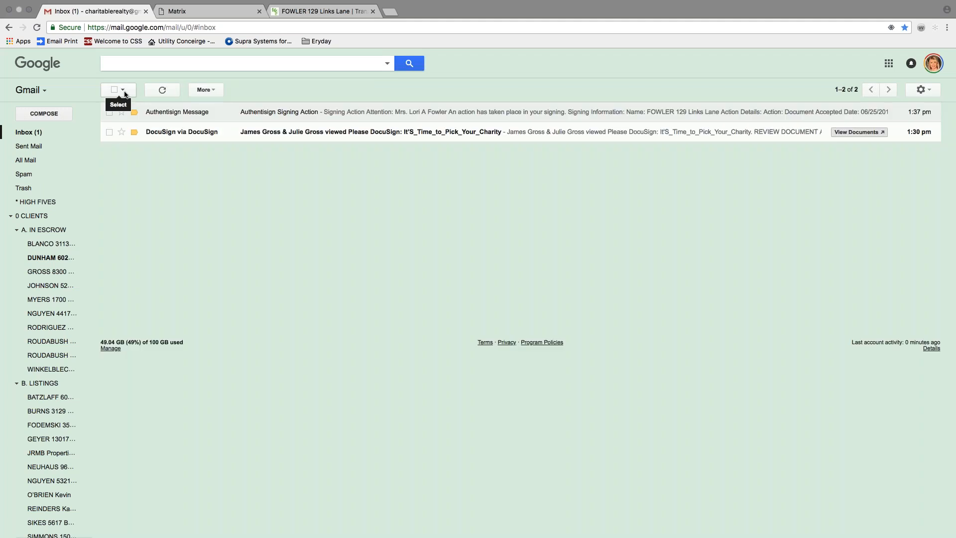
click(109, 112)
click(230, 90)
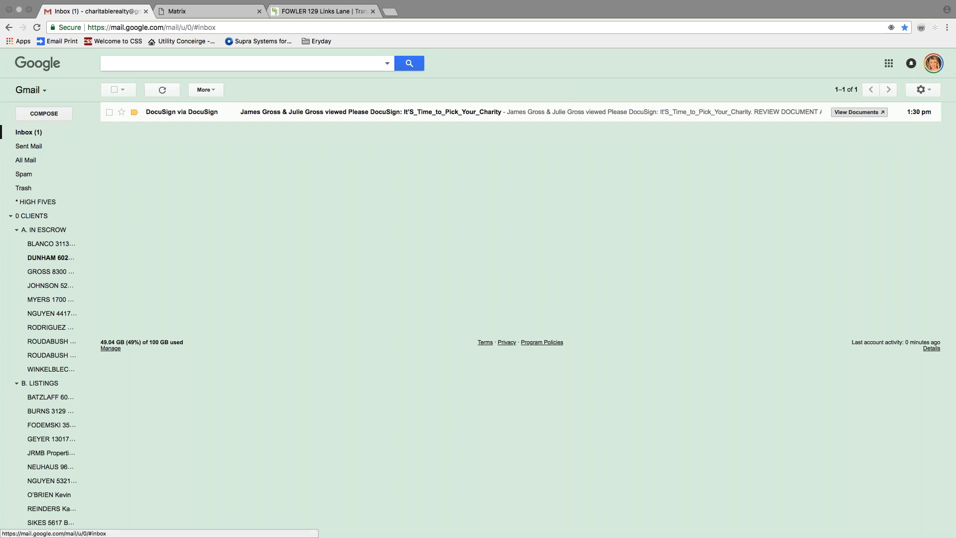
click(36, 28)
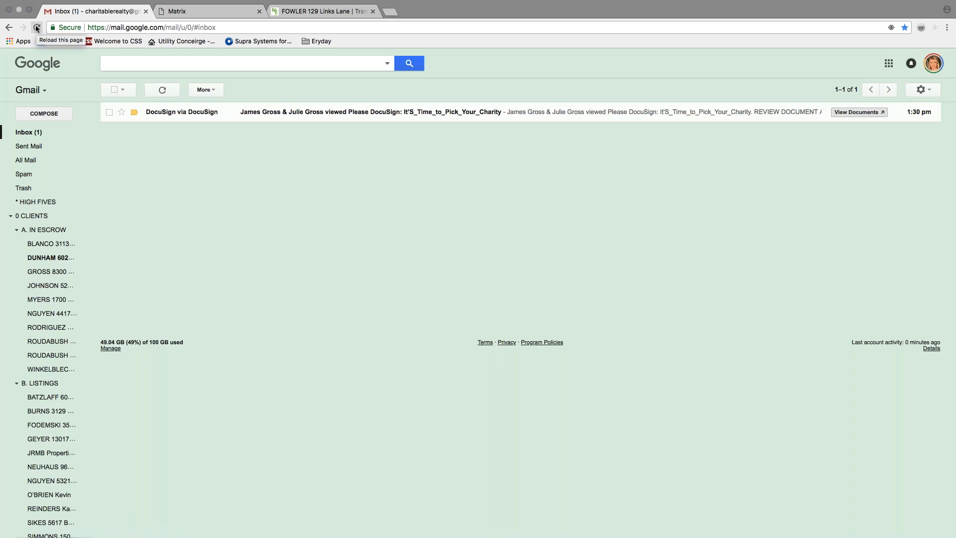
Move the DocuSign notification email to the client's escrow label.
click(279, 109)
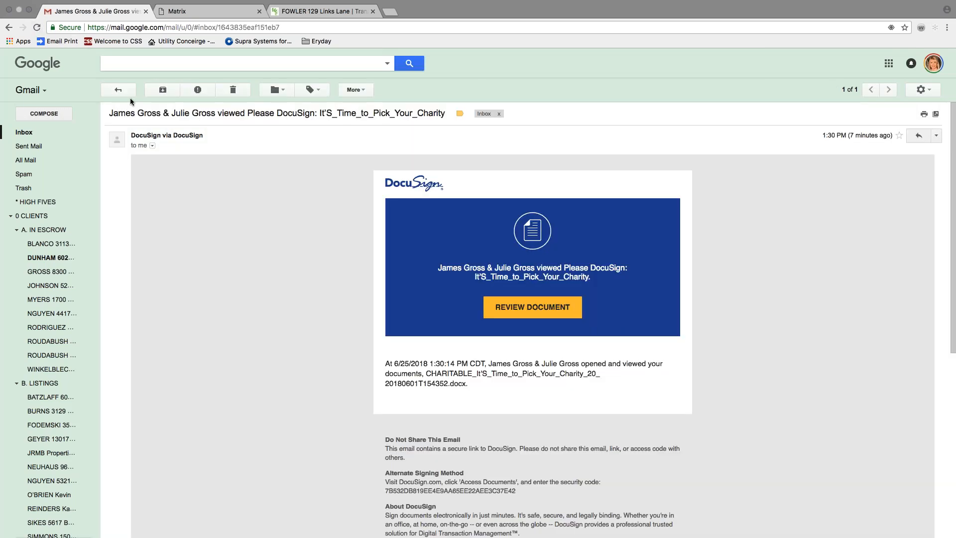
click(125, 93)
click(272, 89)
text(gross)
key(Return)
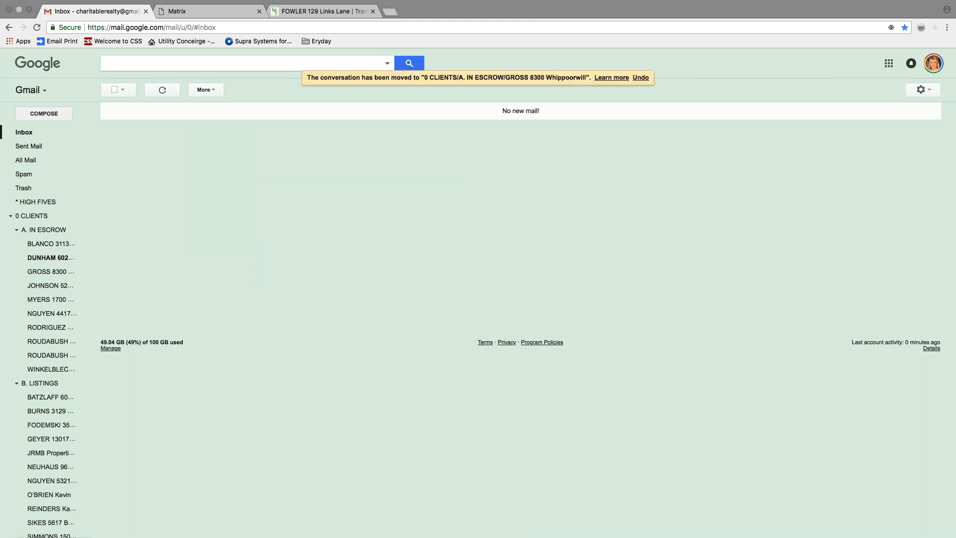
Close the TransactionDesk tab, reload until the Final Revision email arrives, and open it.
scroll(49, 131, down, 1)
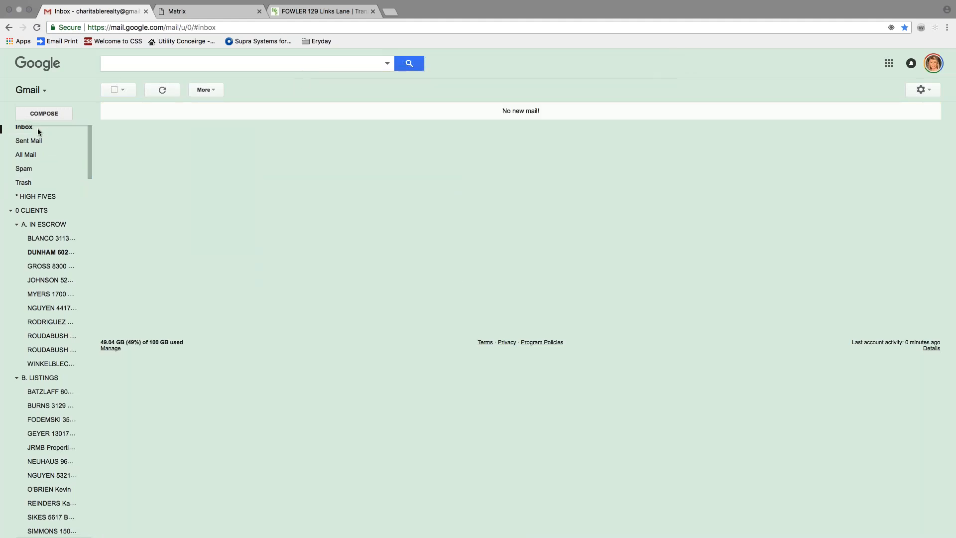
click(30, 129)
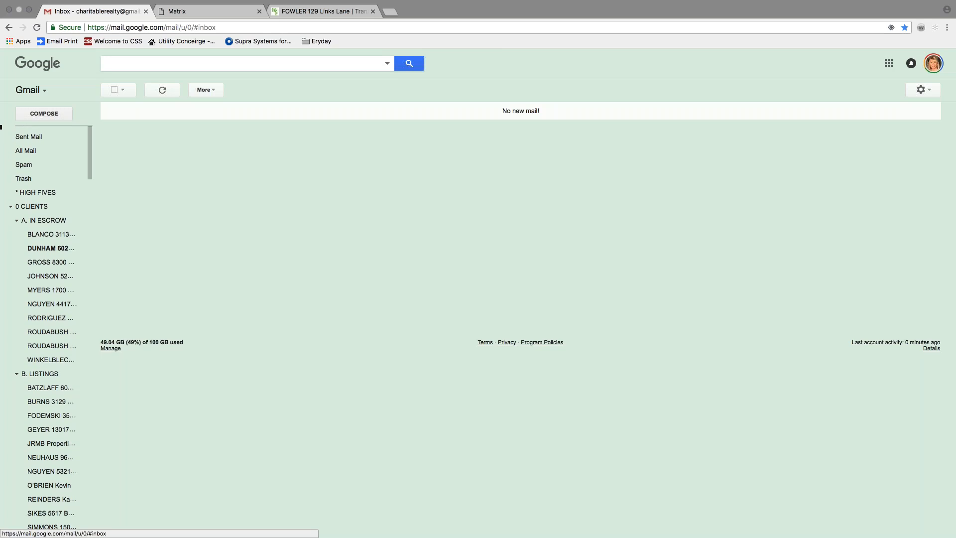
click(29, 131)
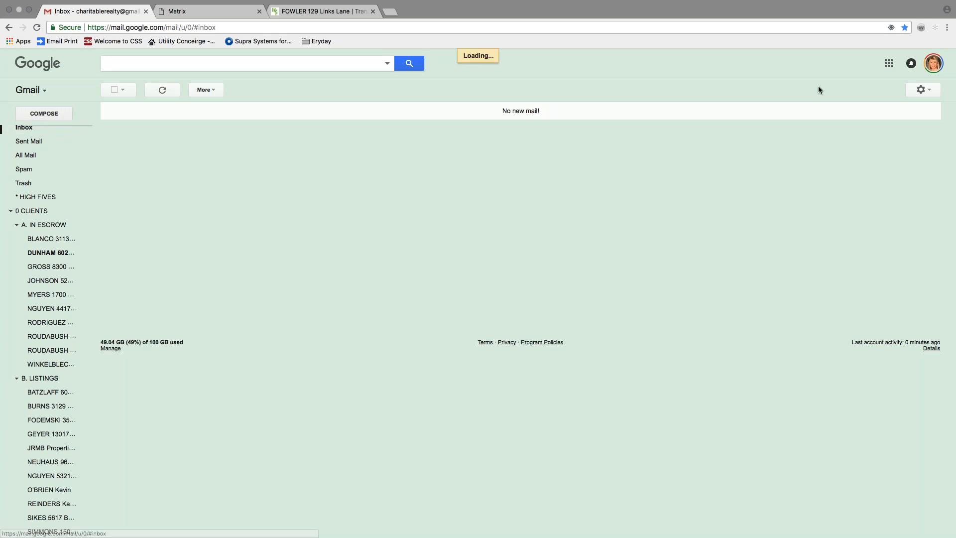
click(944, 39)
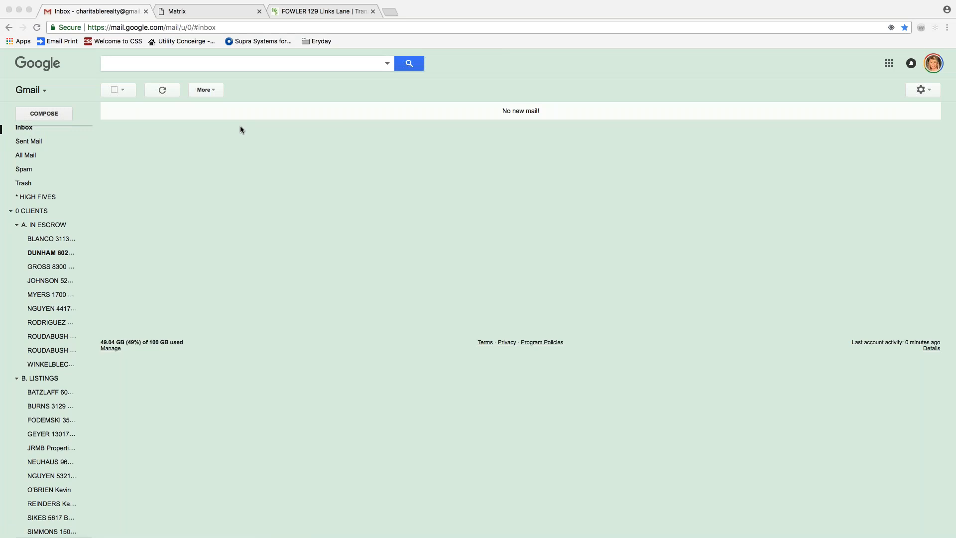
click(373, 11)
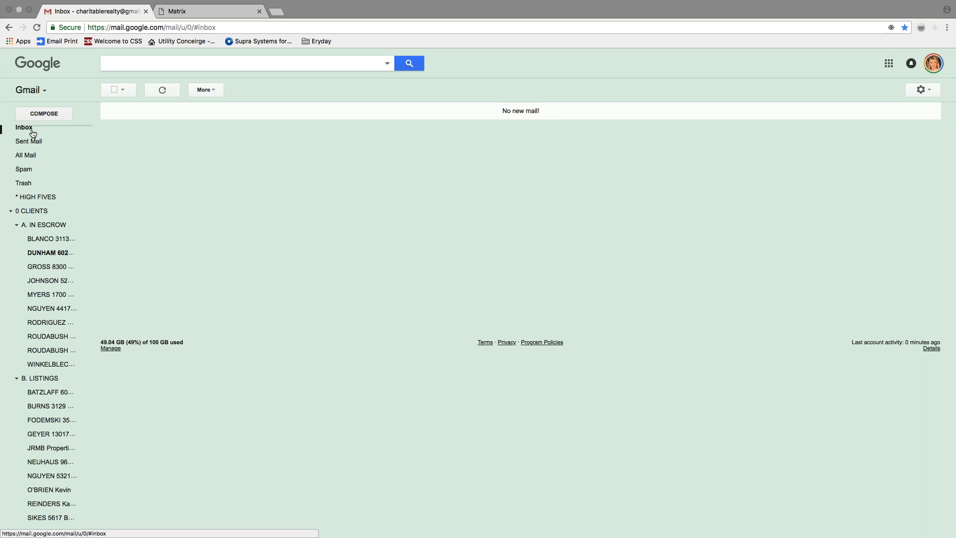
click(36, 27)
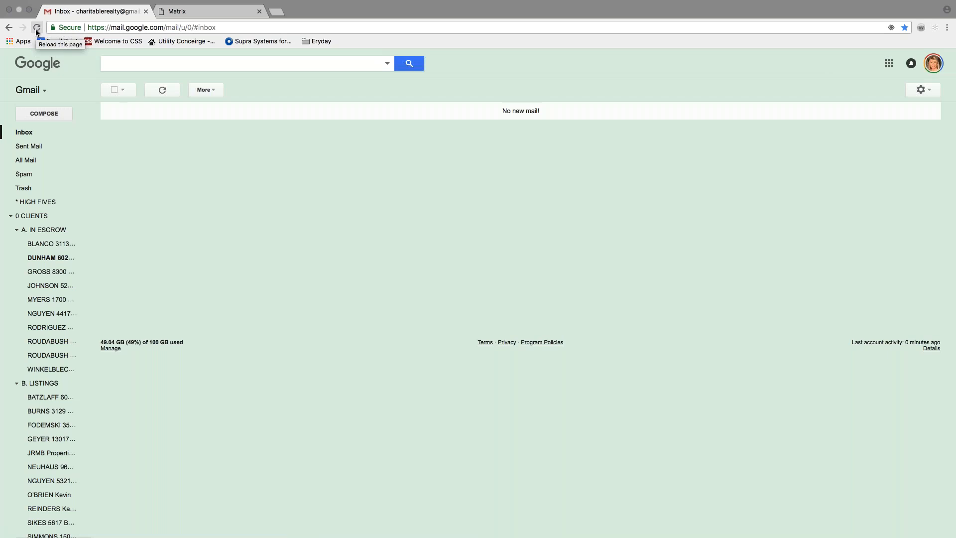
click(36, 28)
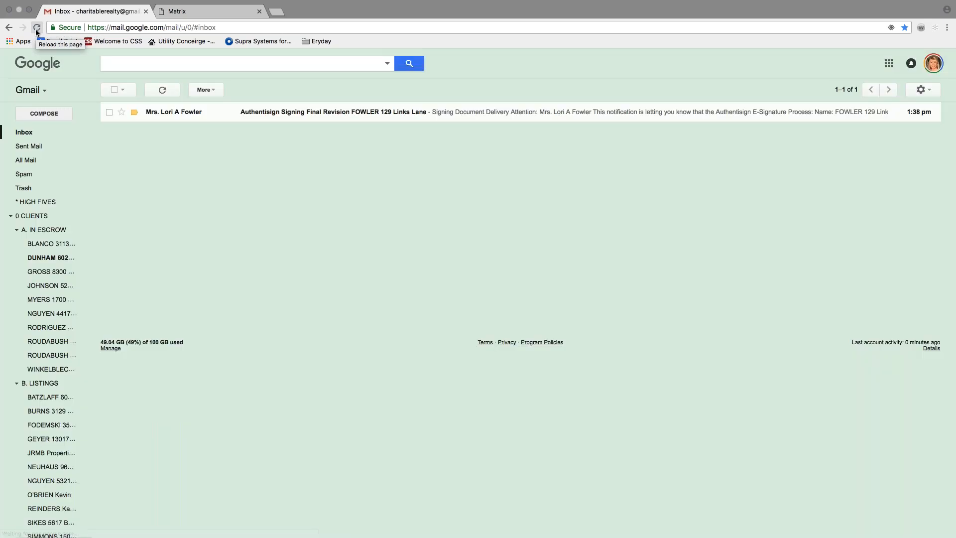
click(344, 117)
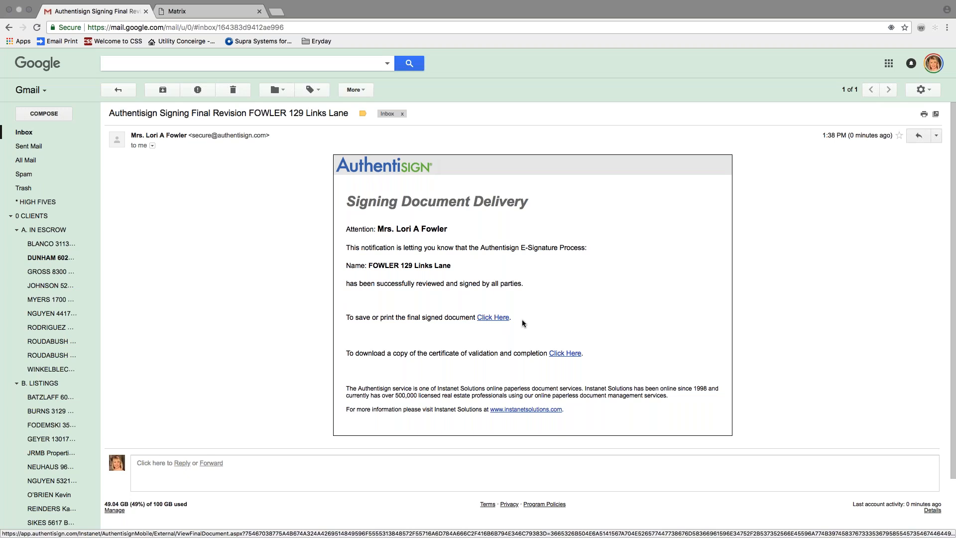
Download the final signed document from the email and open the downloaded packet PDF.
click(489, 320)
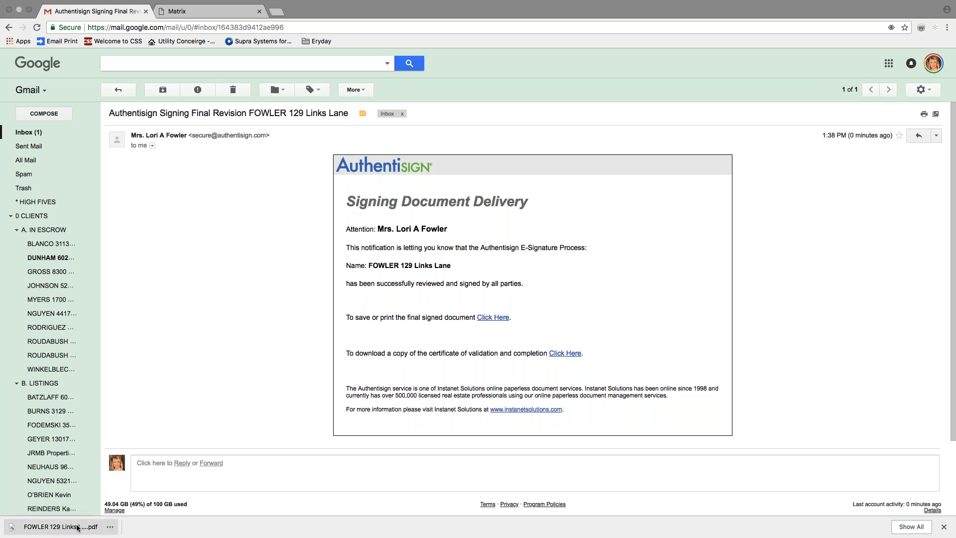
click(60, 526)
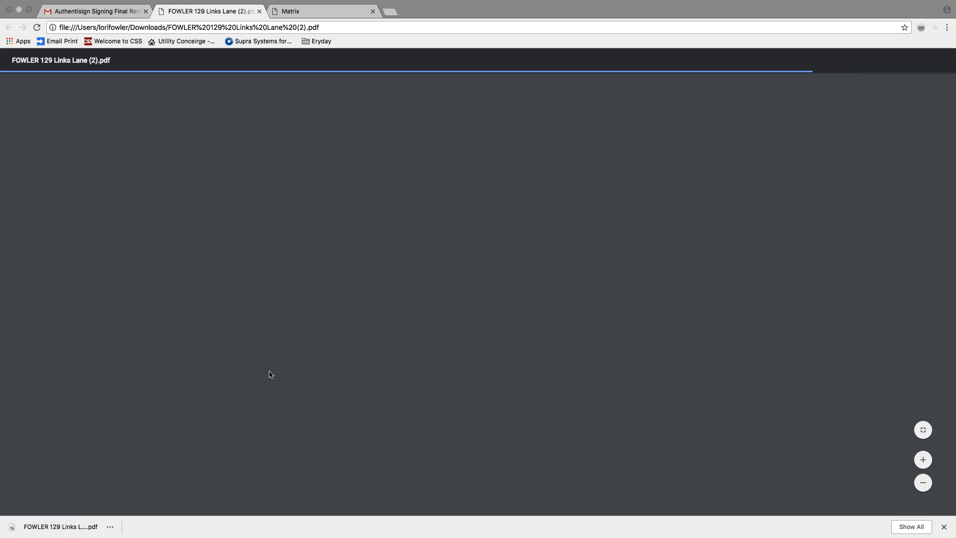
Scroll through the first pages of the signed PDF, dismissing the print menu without printing.
scroll(284, 363, down, 10)
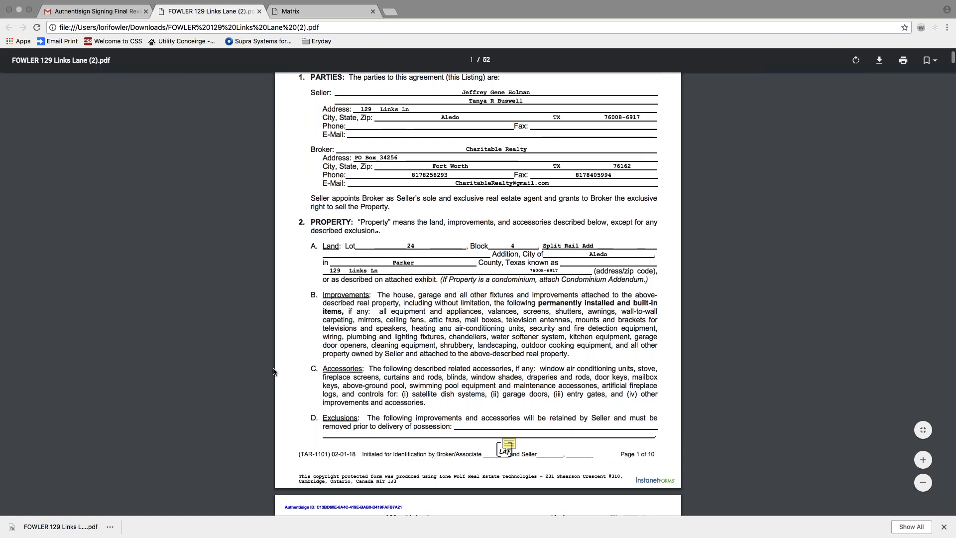
scroll(297, 354, down, 15)
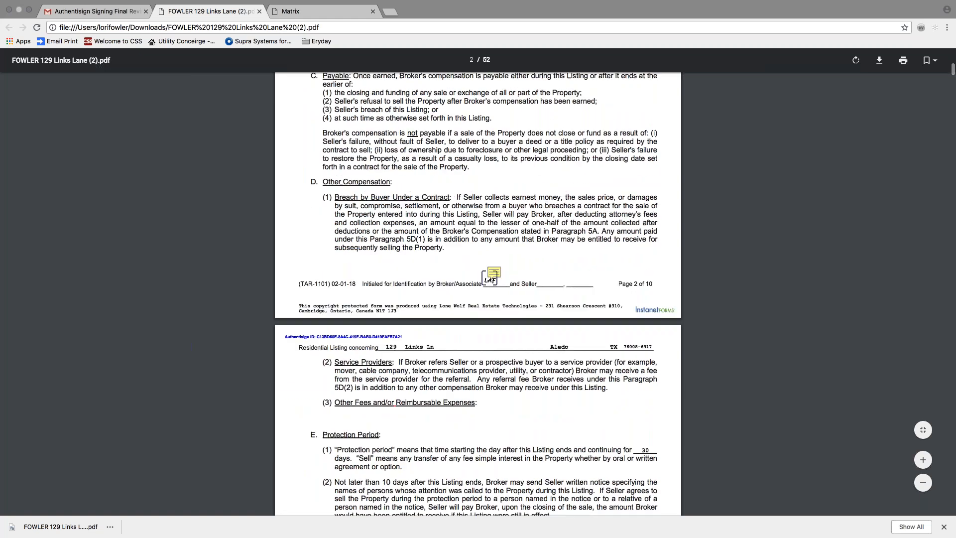
scroll(377, 322, down, 15)
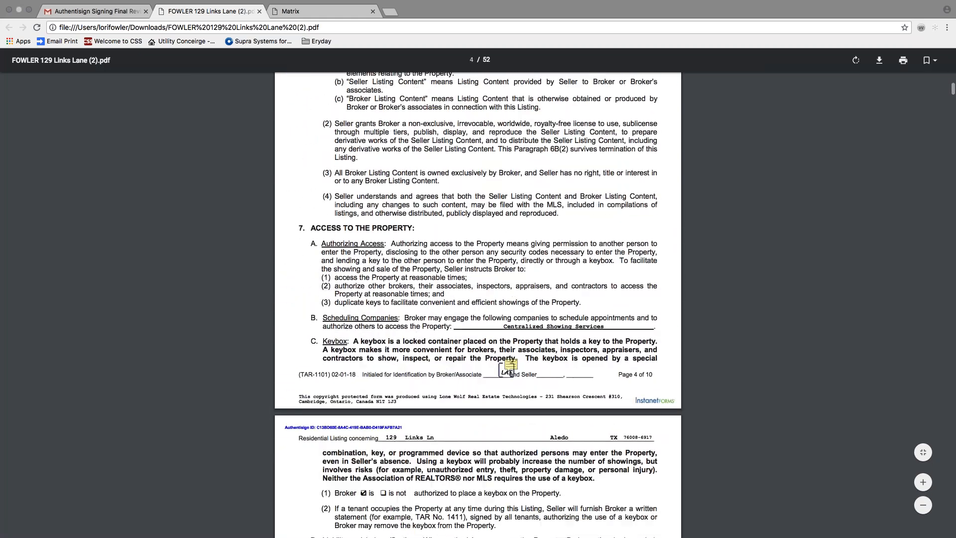
scroll(377, 321, down, 12)
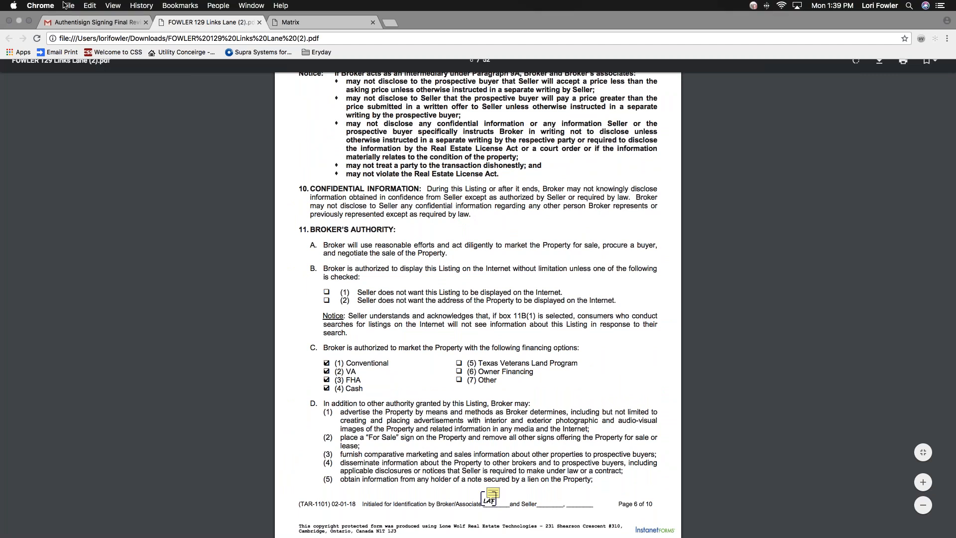
click(68, 5)
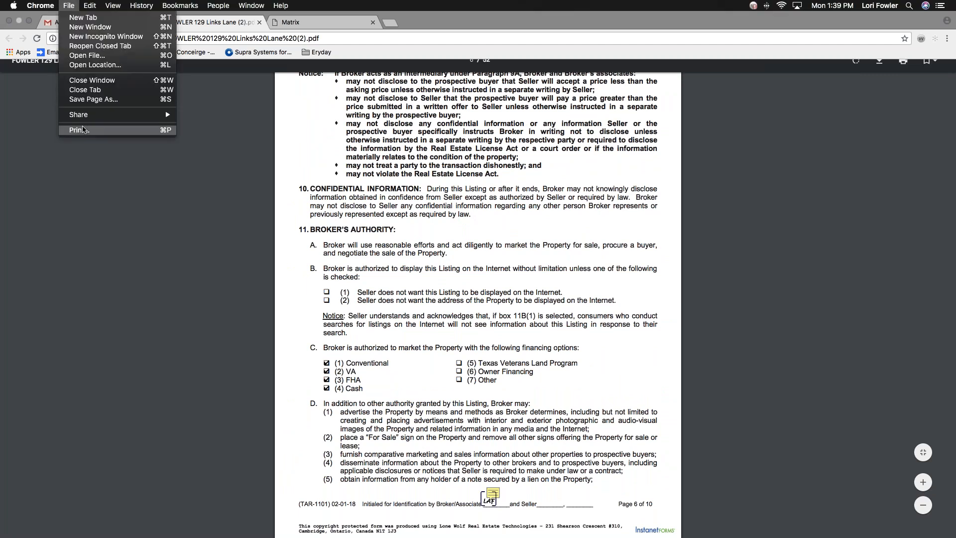
key(Escape)
Review the remaining pages, then close the PDF tab and return to the Matrix page.
scroll(428, 253, down, 15)
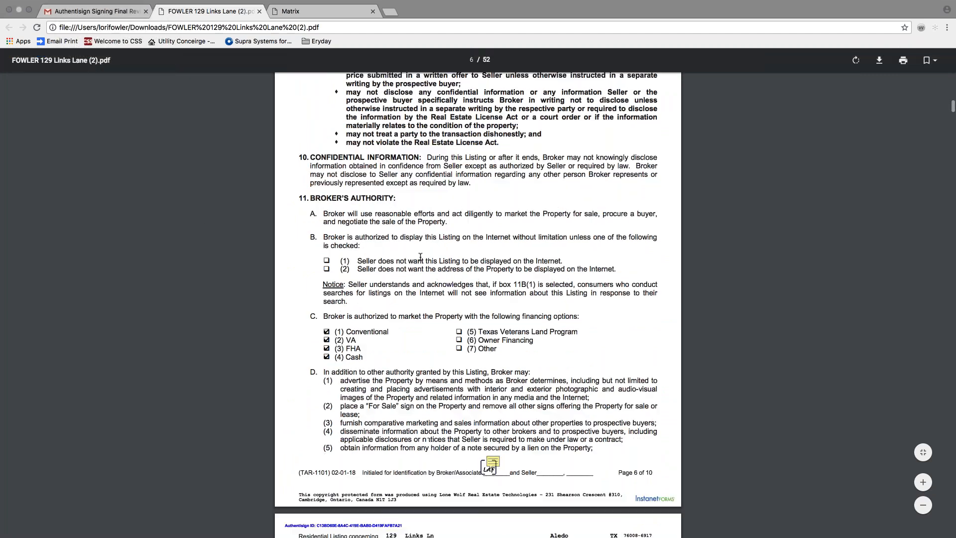
scroll(429, 252, down, 20)
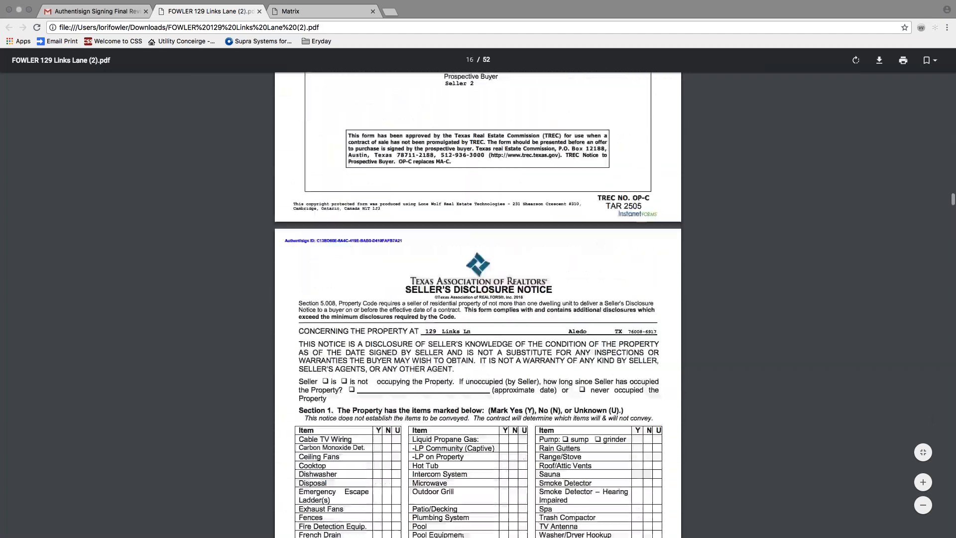
scroll(478, 293, down, 15)
scroll(478, 293, down, 15)
scroll(478, 293, down, 15)
scroll(478, 293, down, 15)
scroll(478, 292, down, 15)
scroll(463, 185, down, 15)
scroll(463, 185, up, 1)
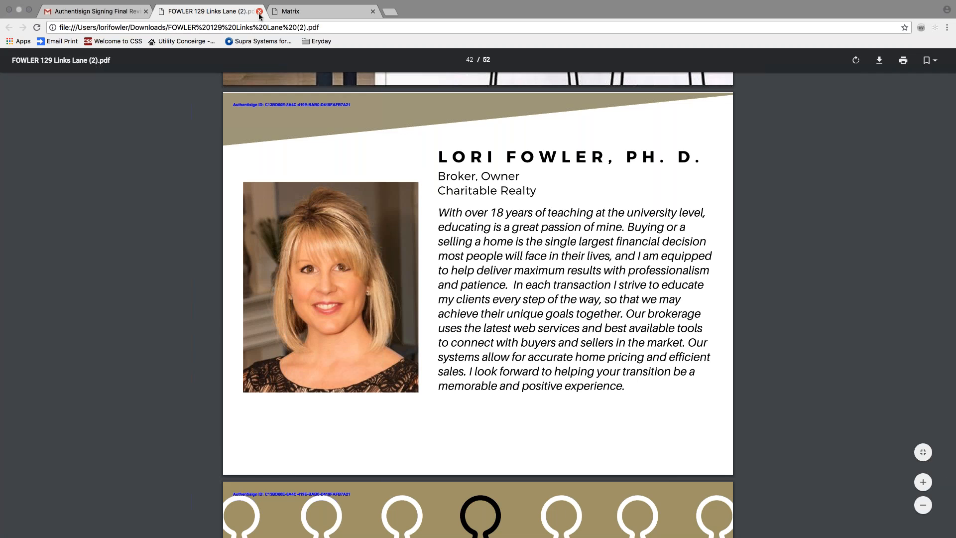
click(259, 11)
click(216, 14)
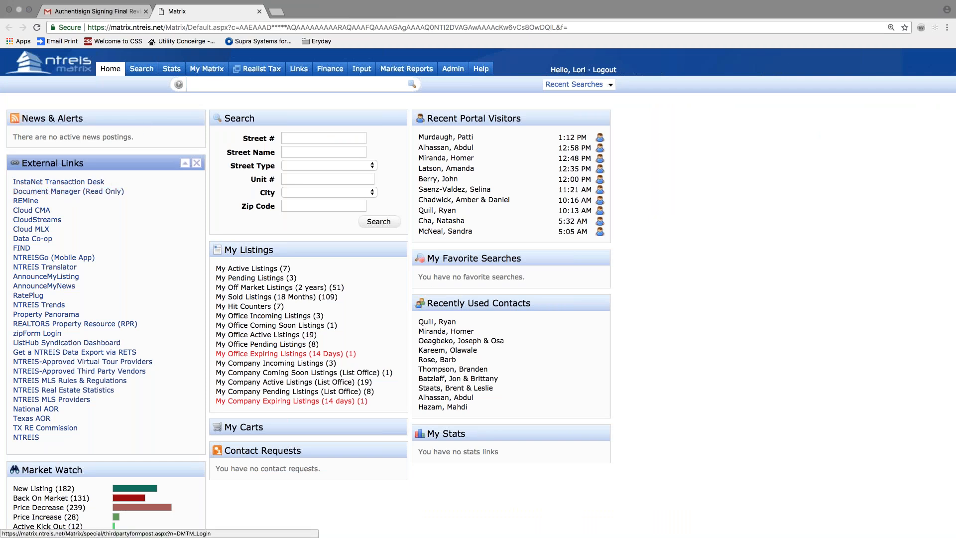
click(53, 183)
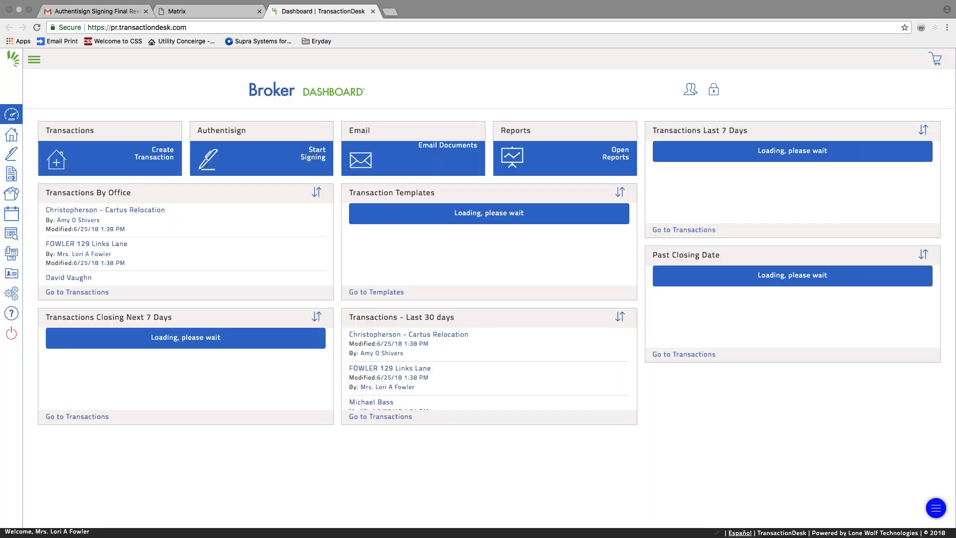
click(12, 135)
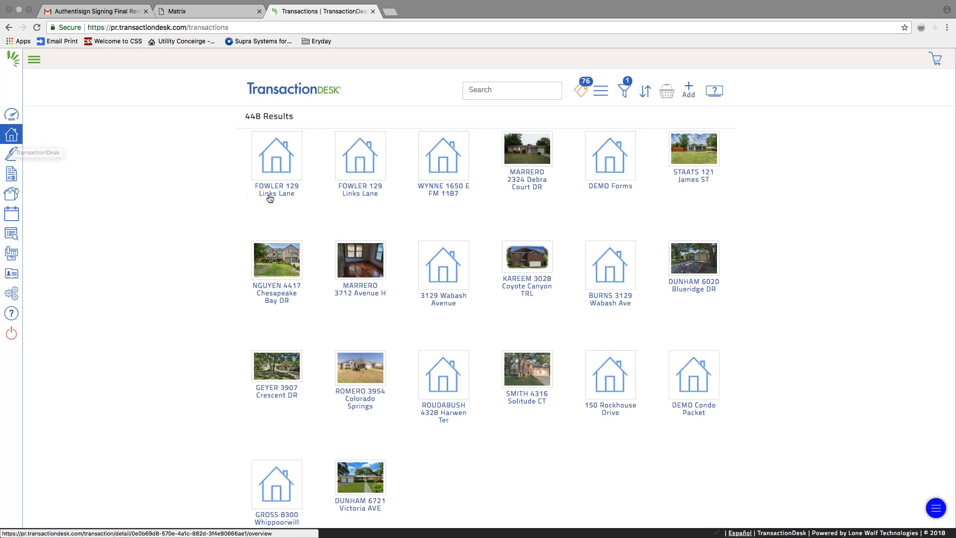
click(287, 196)
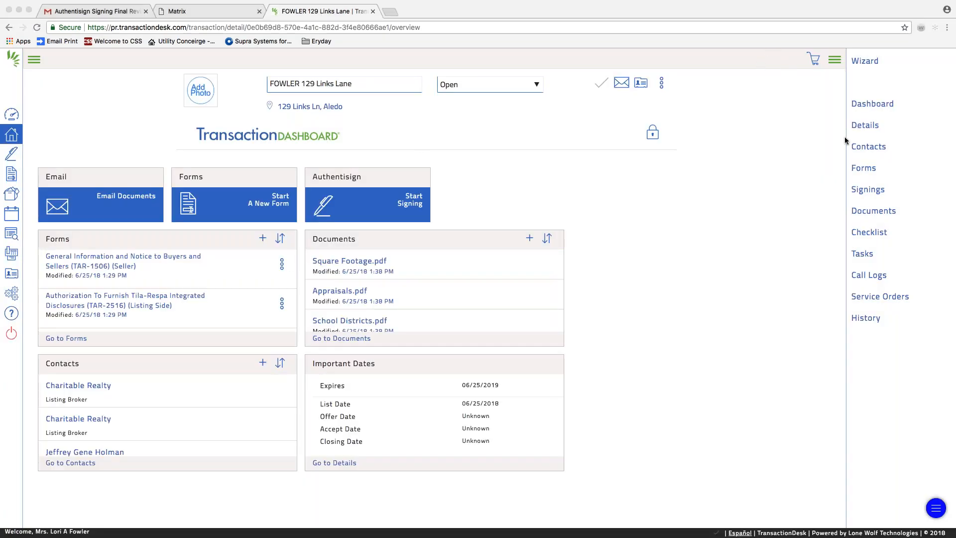
click(863, 193)
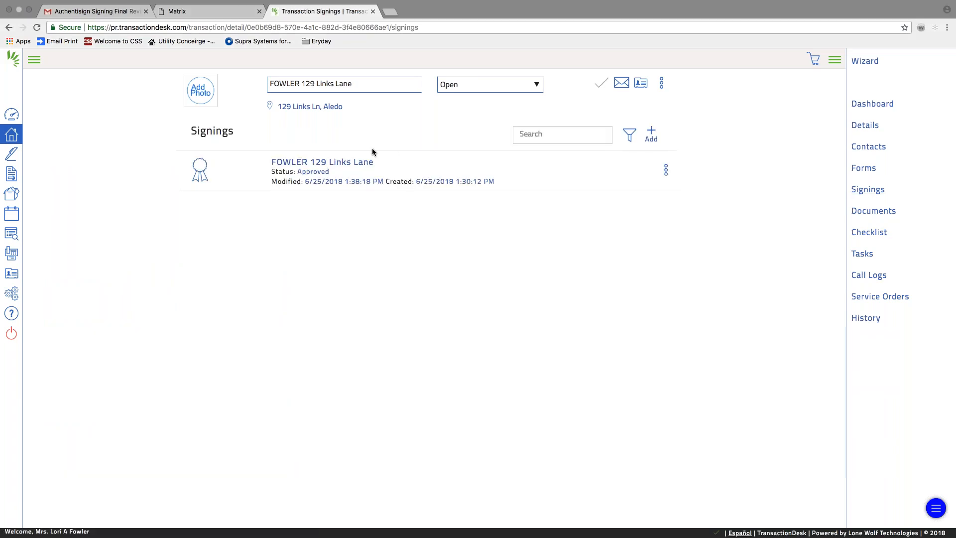
click(359, 162)
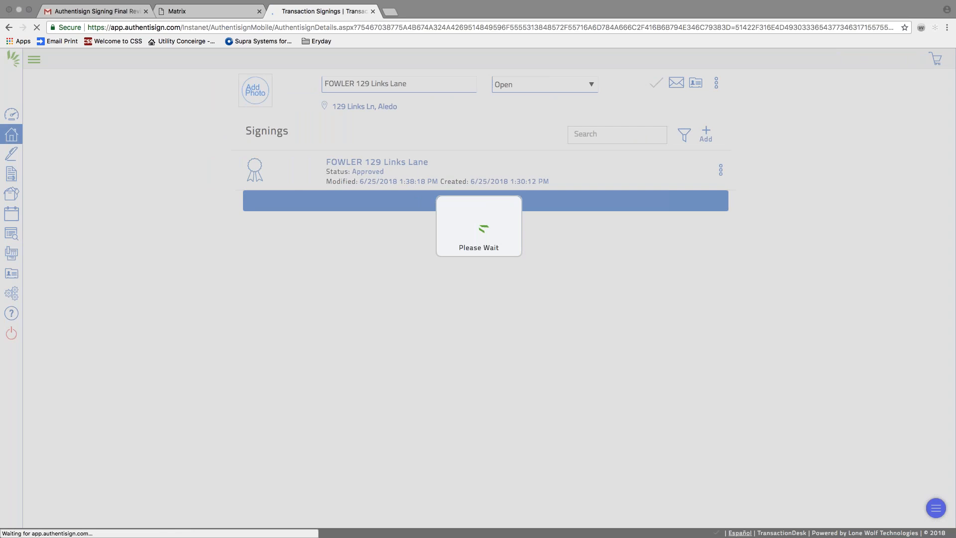
Check the signed CSS Showing Instruction Enrollment Form as a full PDF, then close it and its preview.
scroll(141, 285, down, 10)
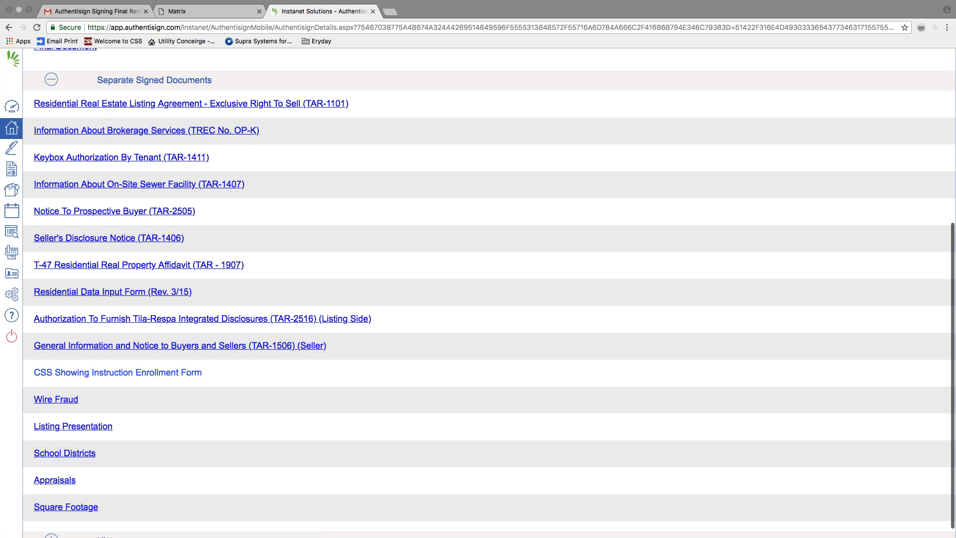
scroll(122, 219, down, 1)
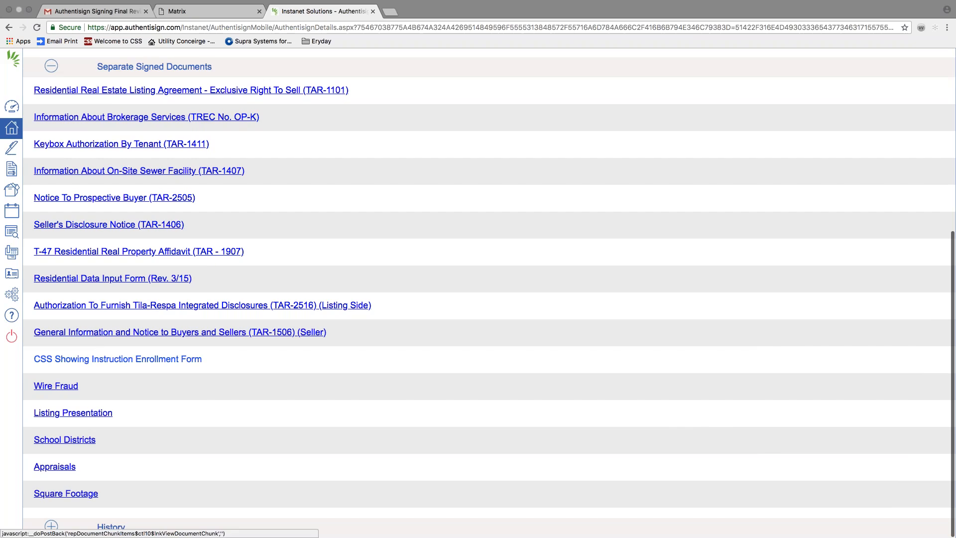
click(117, 359)
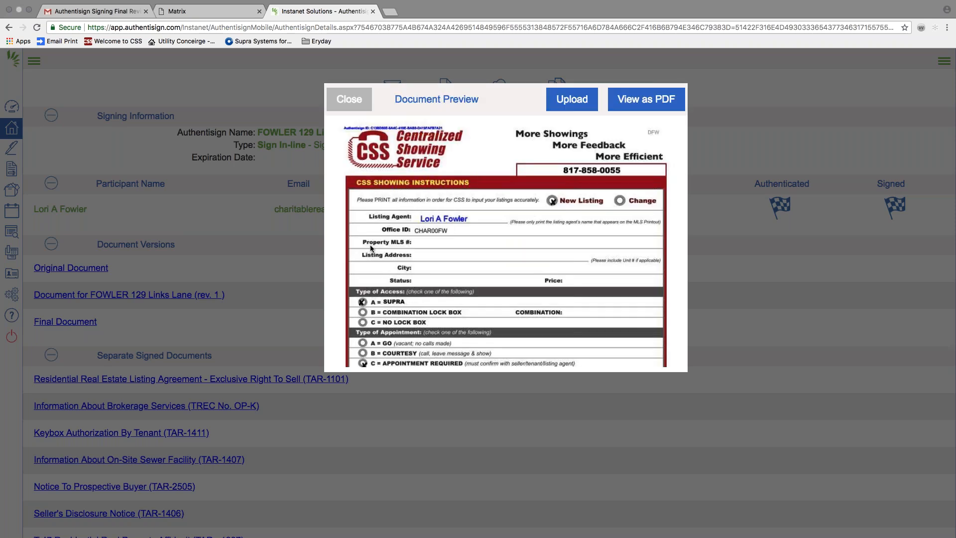
scroll(372, 243, down, 4)
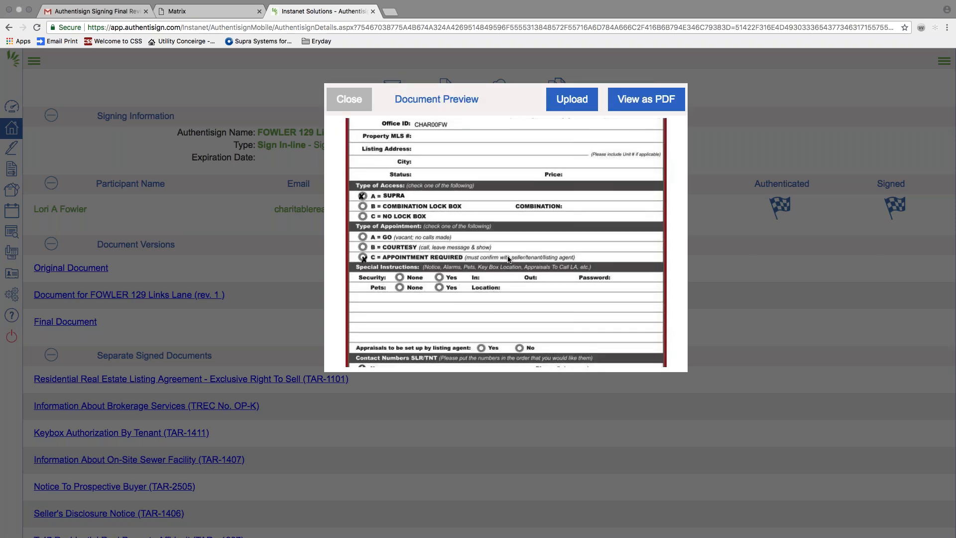
click(647, 101)
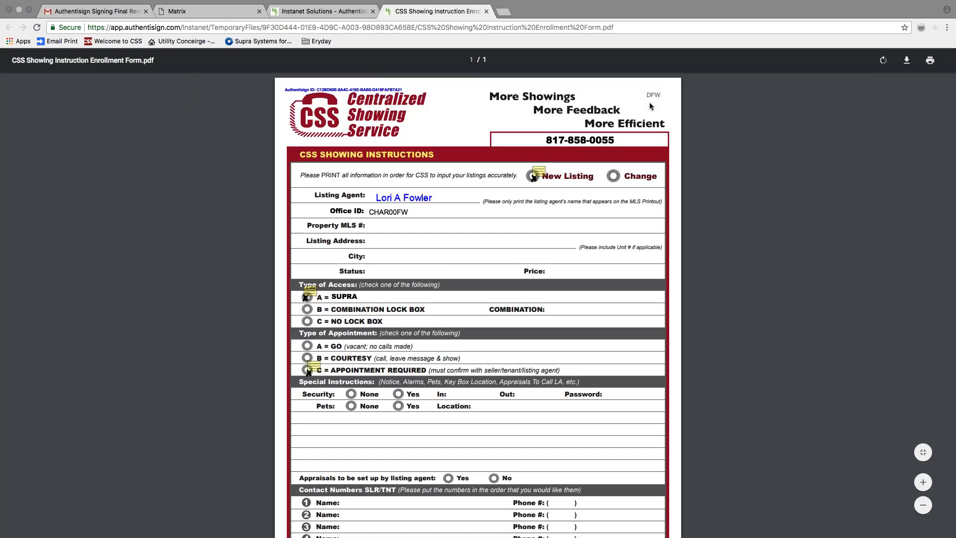
click(486, 11)
click(349, 99)
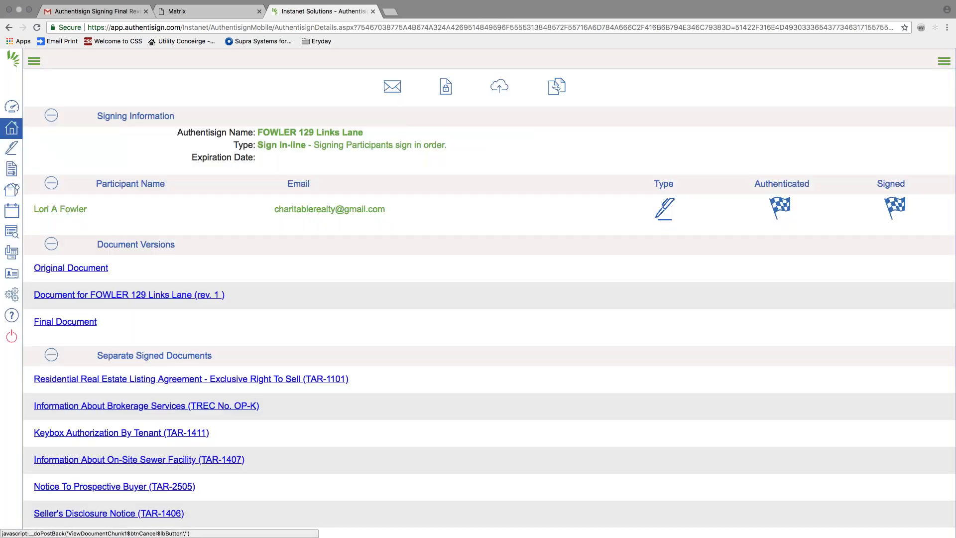
scroll(489, 292, down, 4)
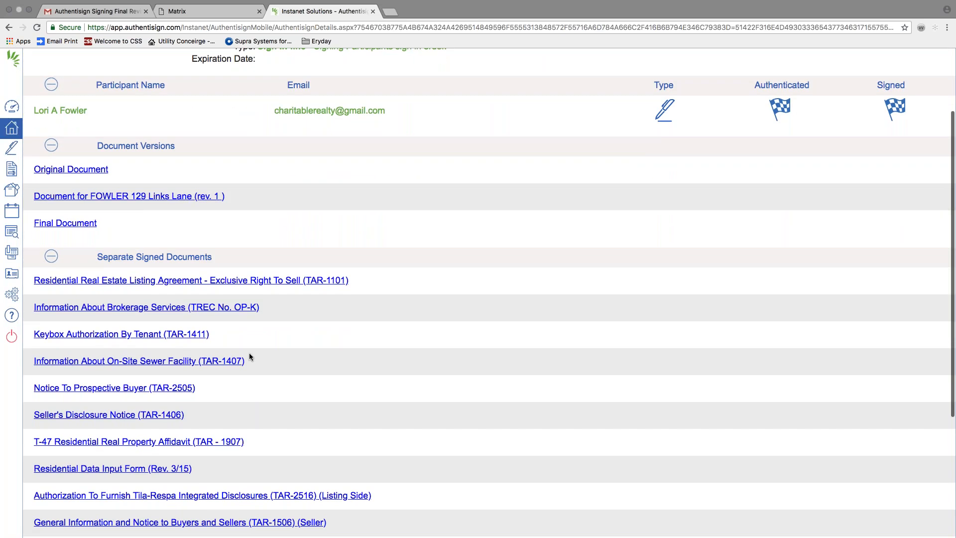